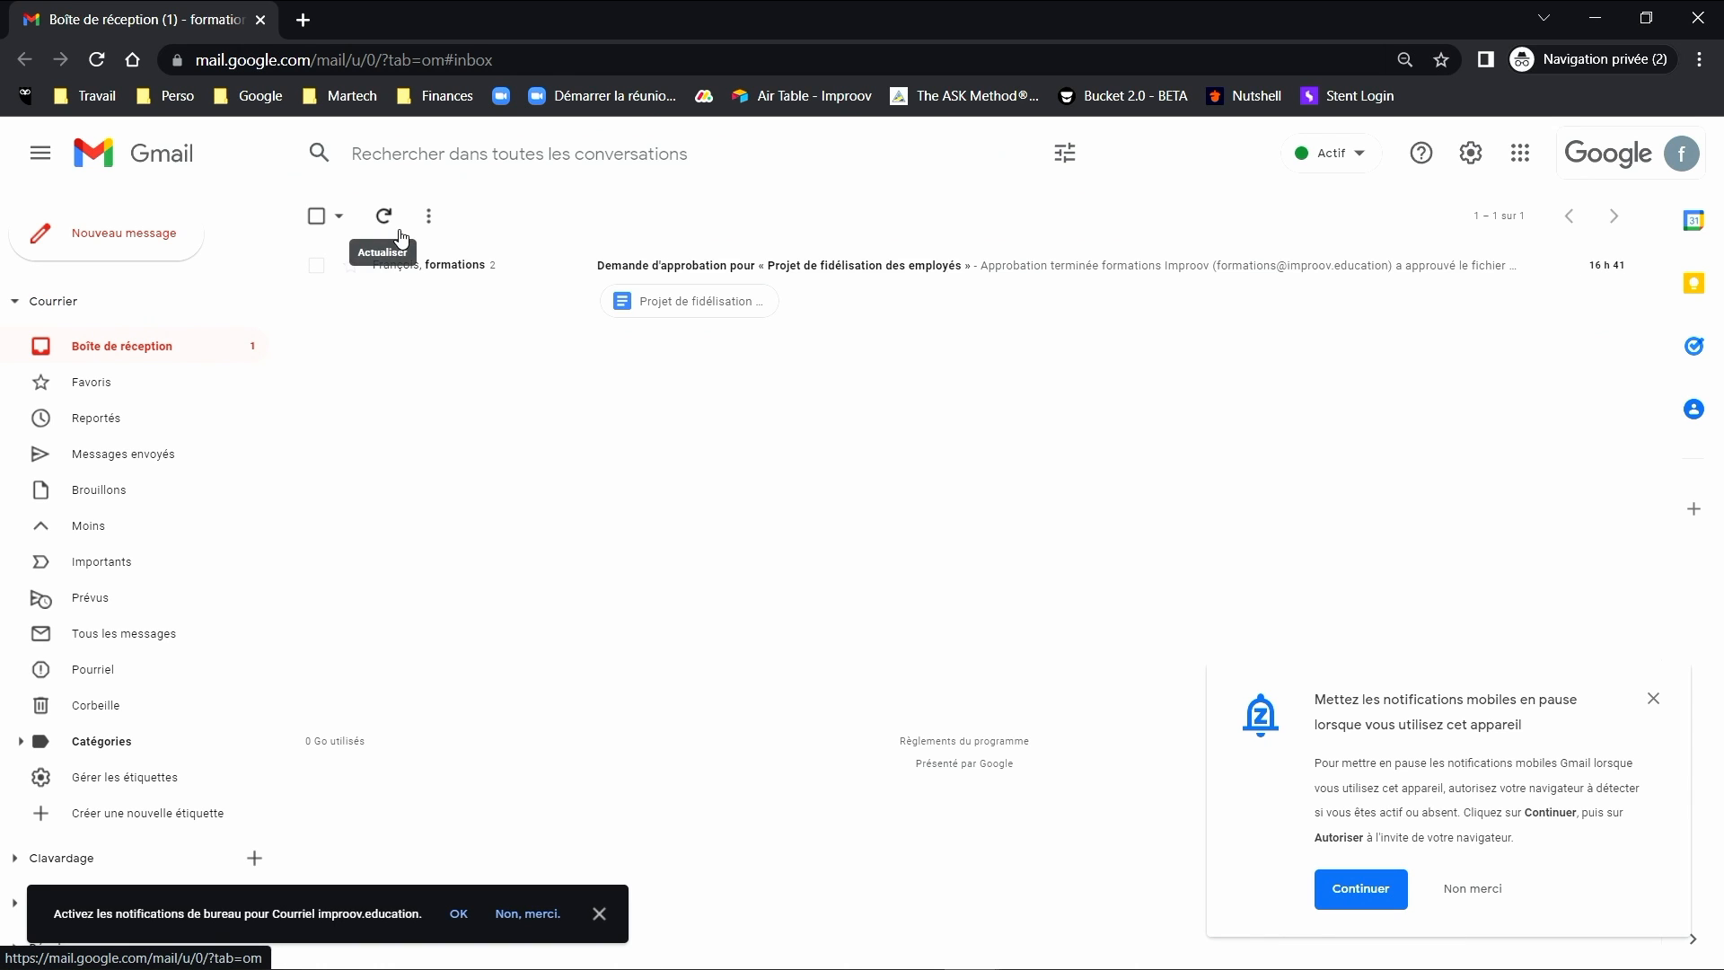
# - Set the main menu to Nouvel affichage in the full Gmail settings, save the changes and dismiss the welcome pop-up
pyautogui.click(1477, 158)
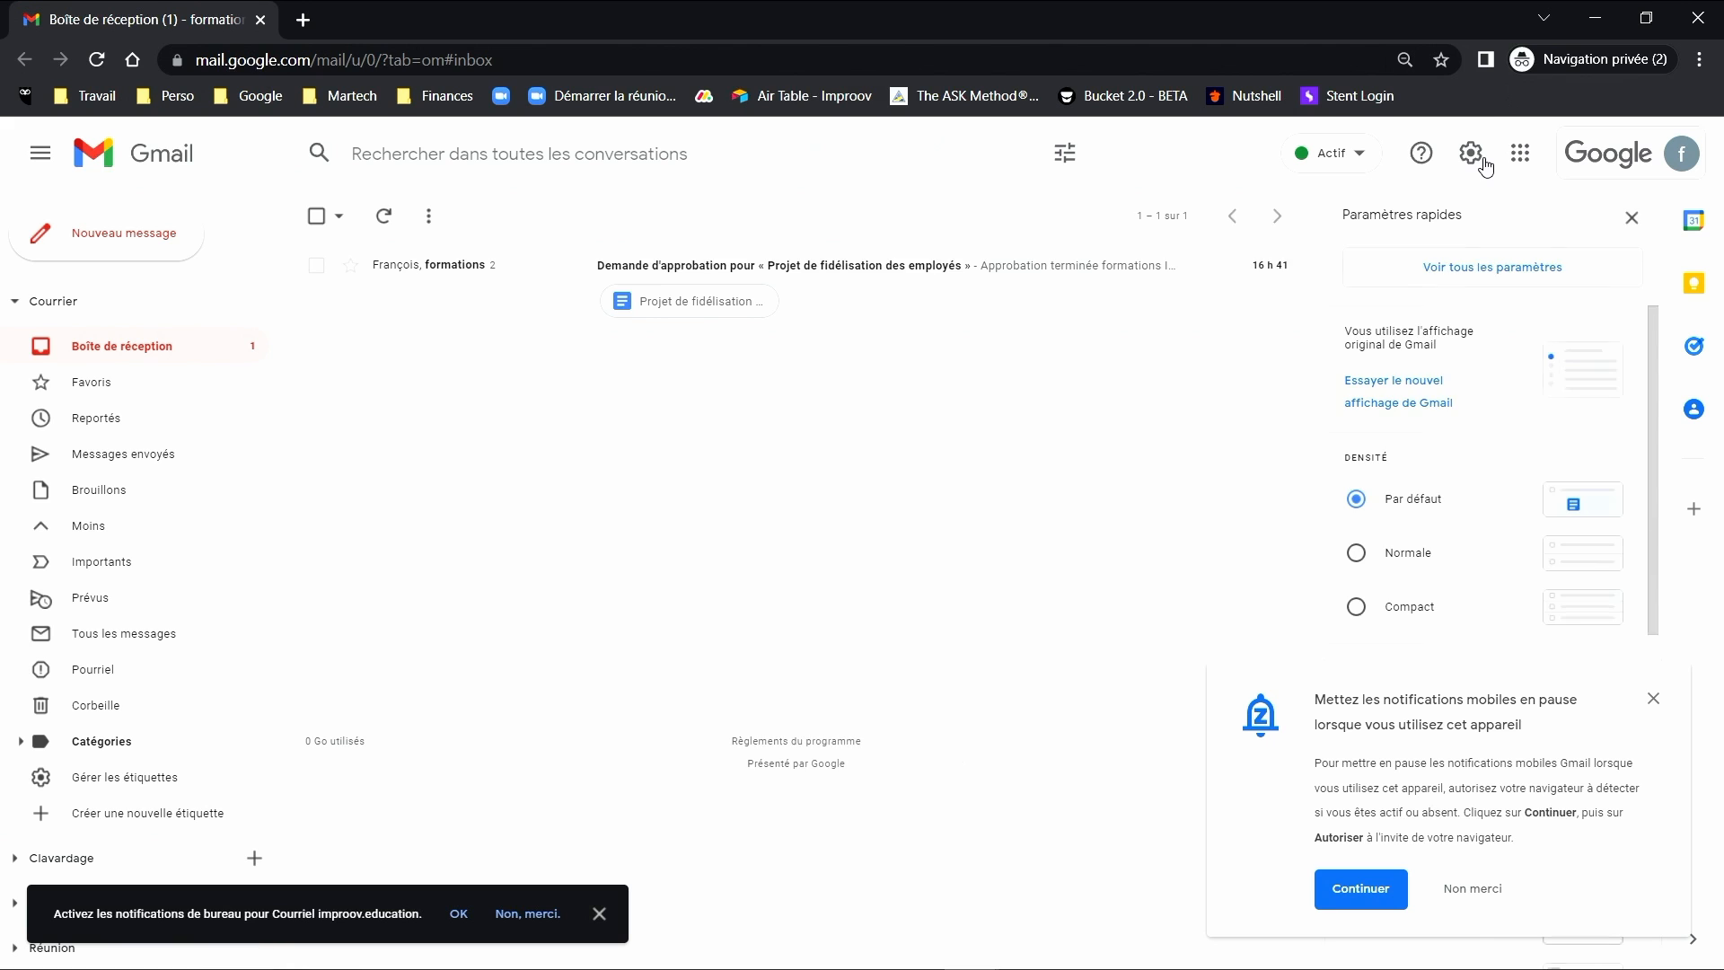
pyautogui.click(1470, 157)
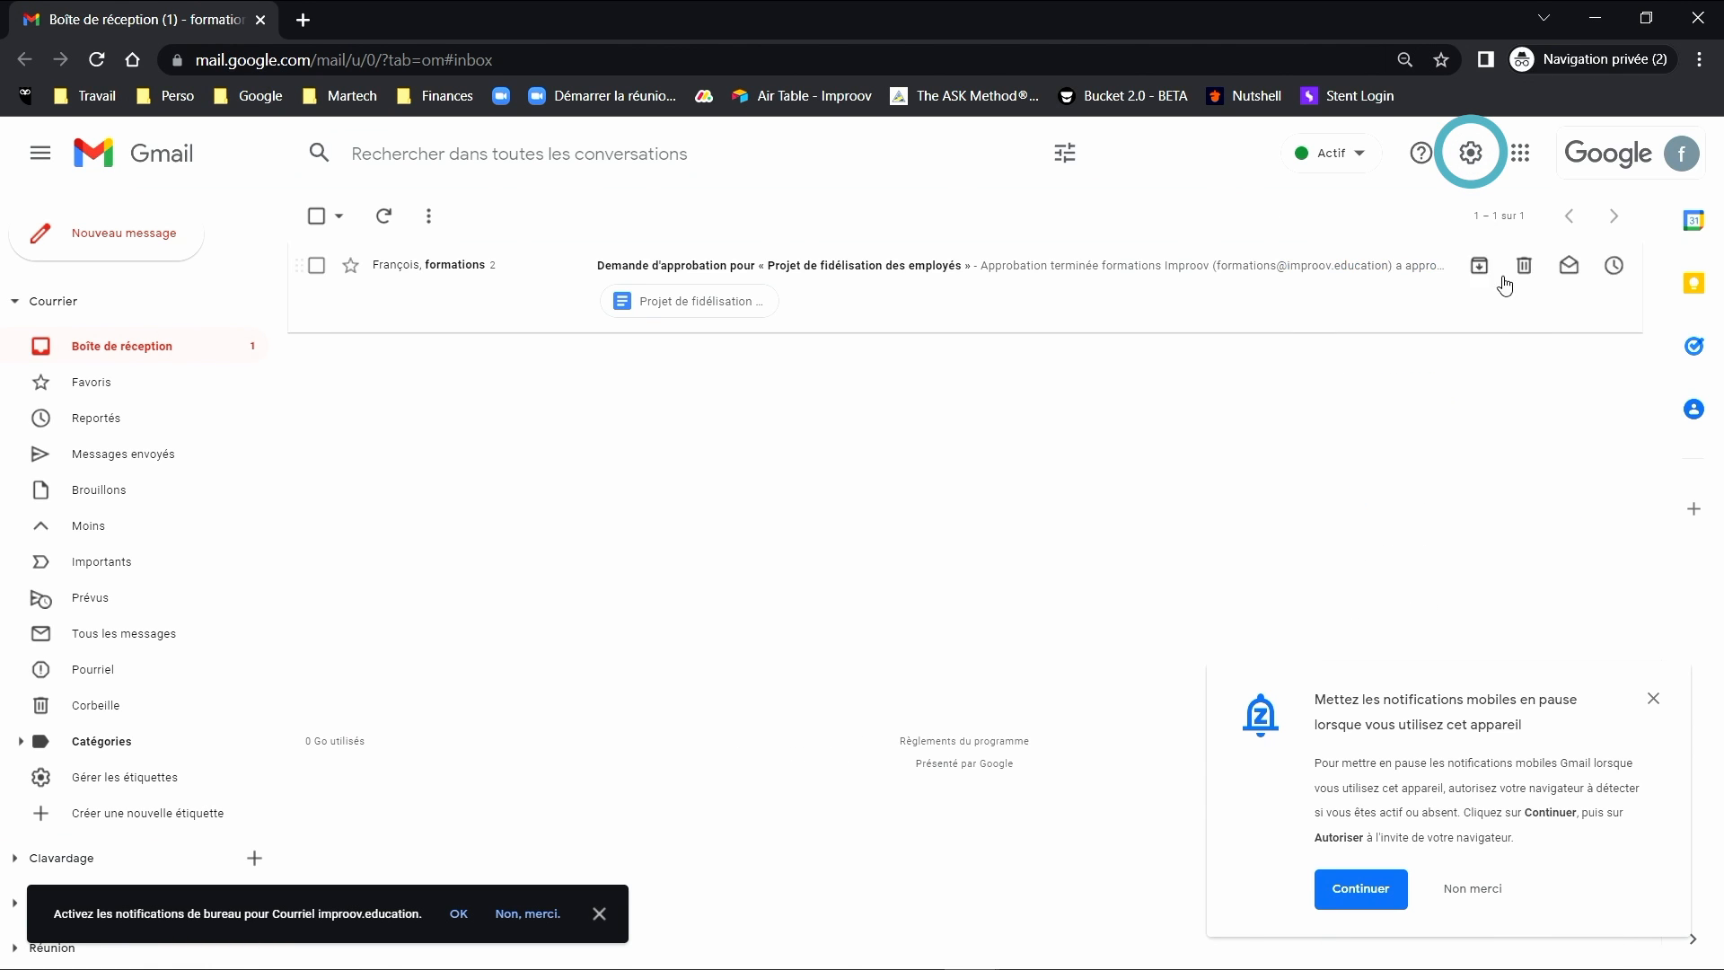
pyautogui.click(1473, 156)
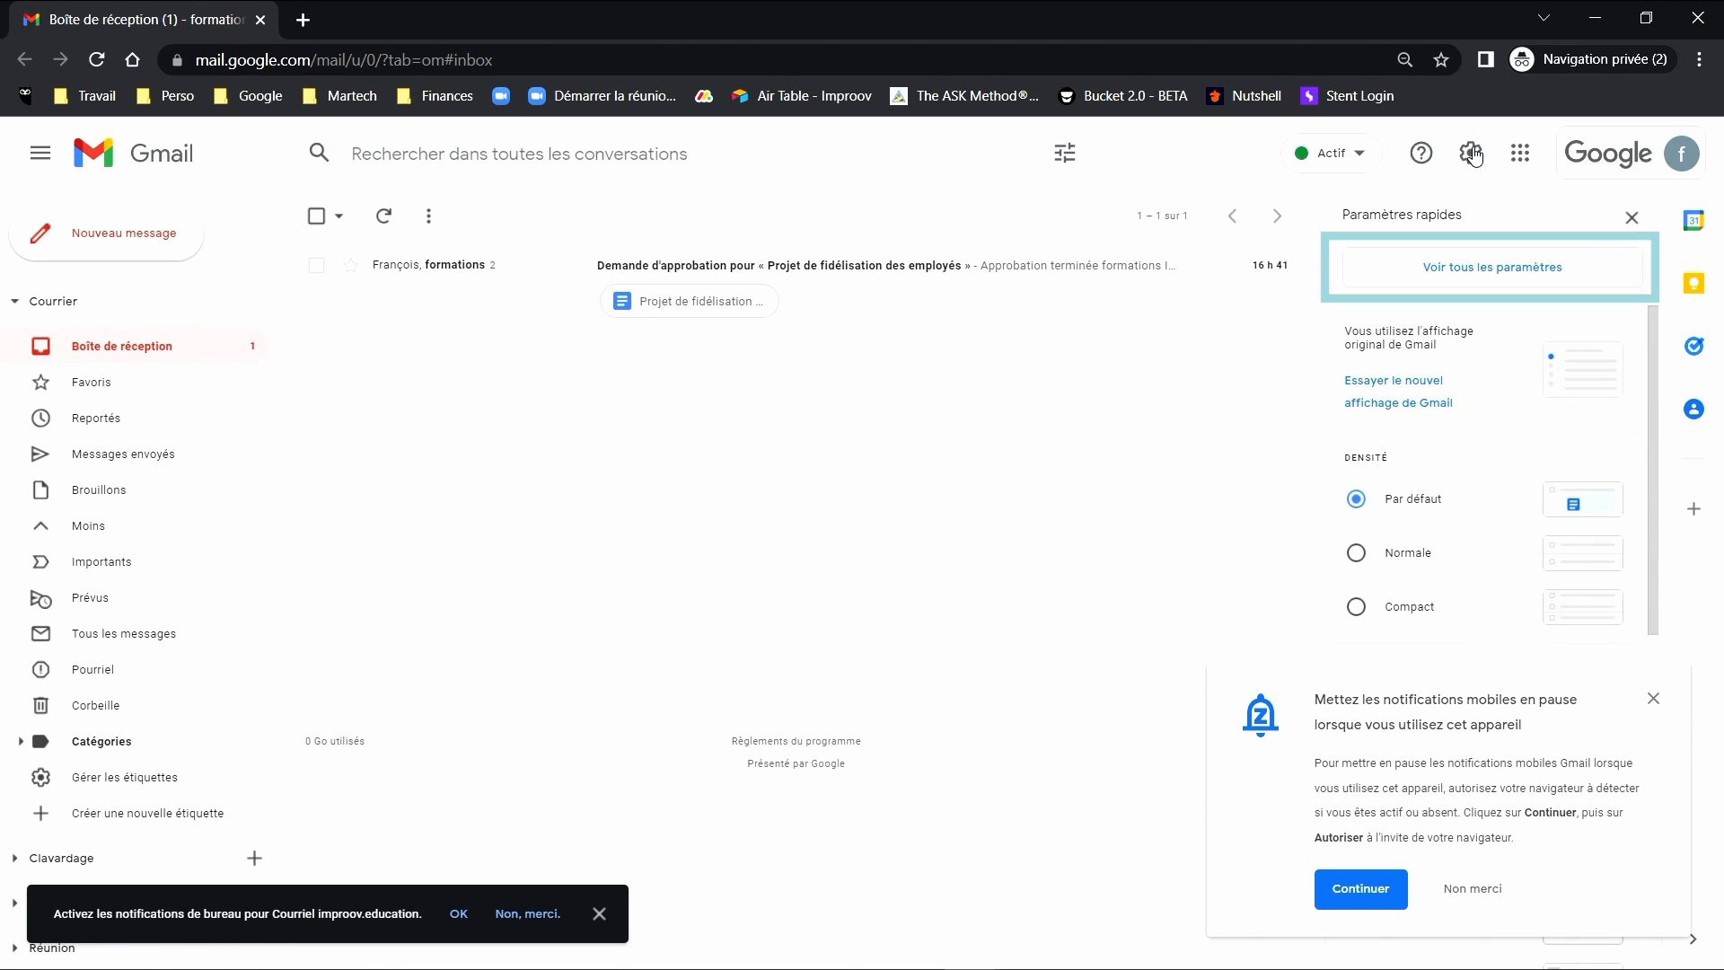
pyautogui.click(1451, 286)
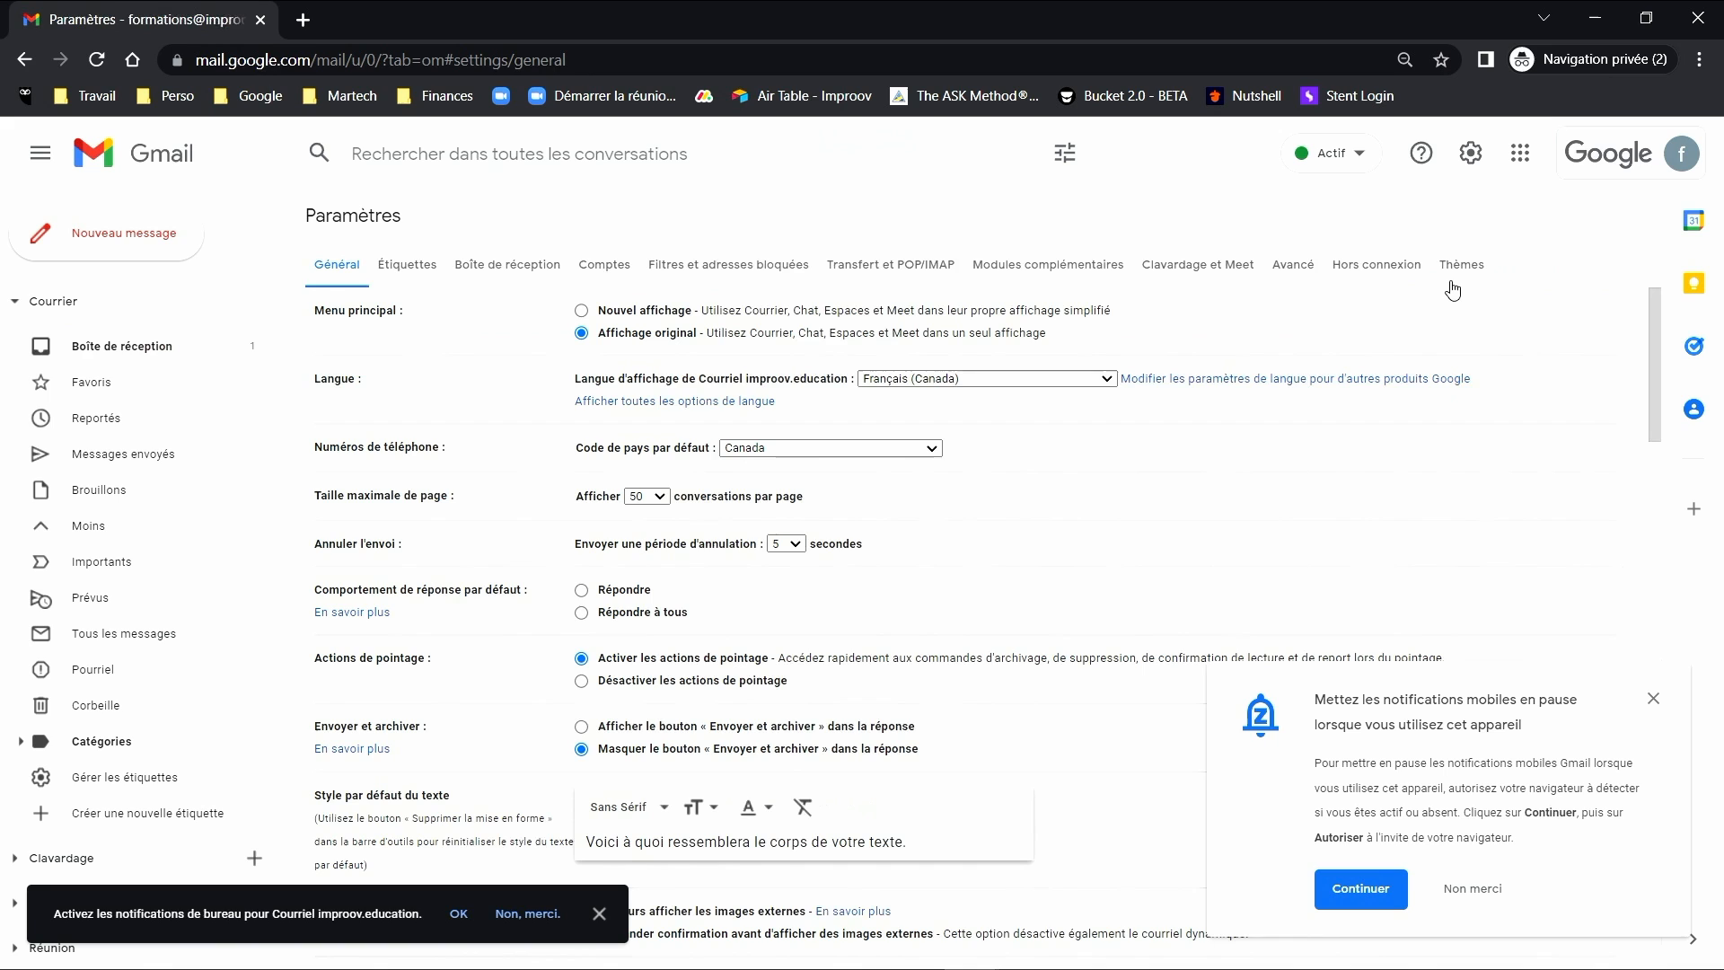
pyautogui.click(583, 312)
pyautogui.click(1354, 891)
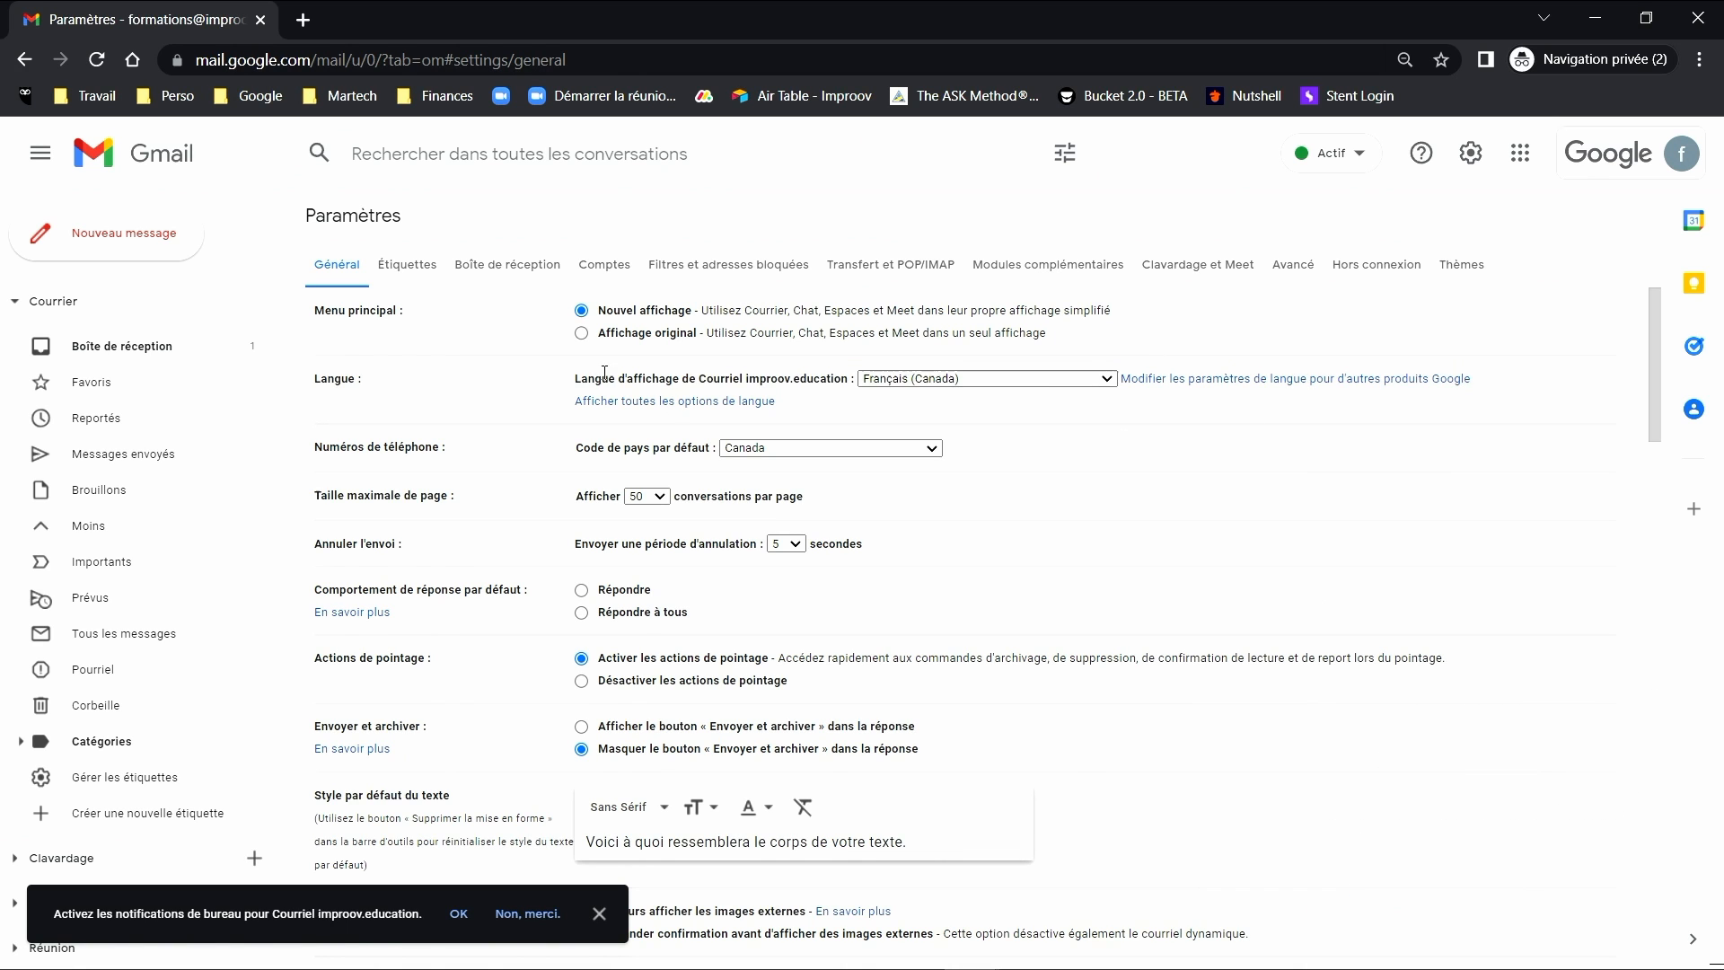
pyautogui.scroll(-20, 638, 334)
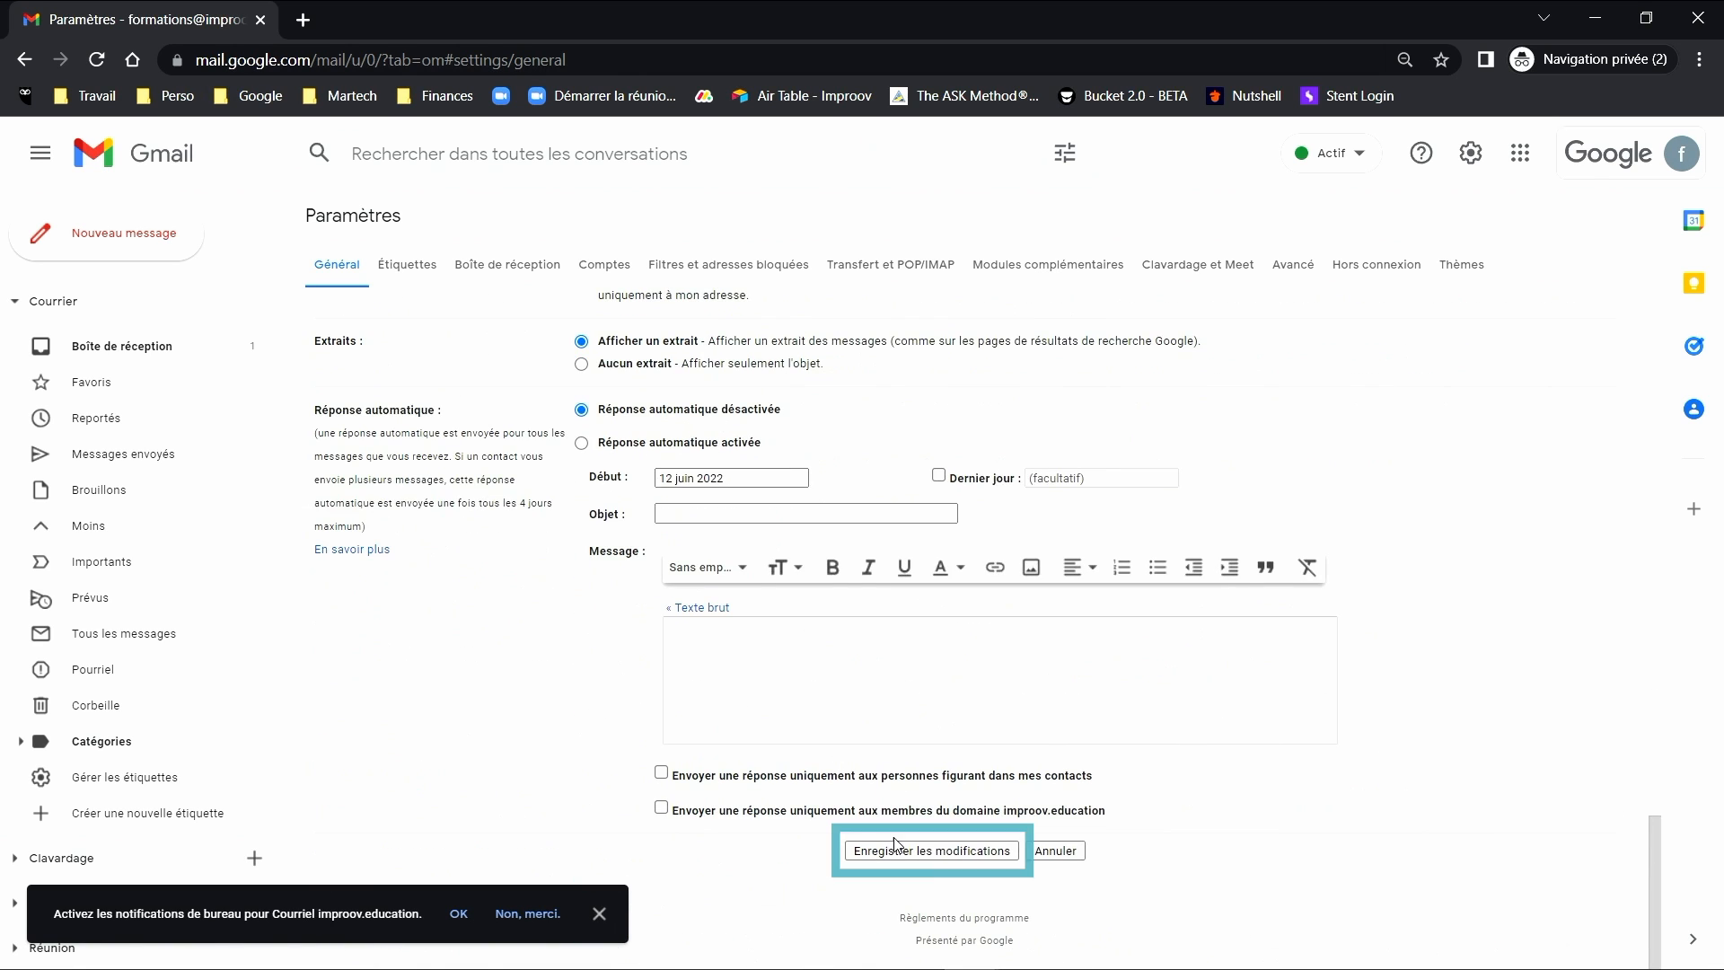
pyautogui.click(941, 853)
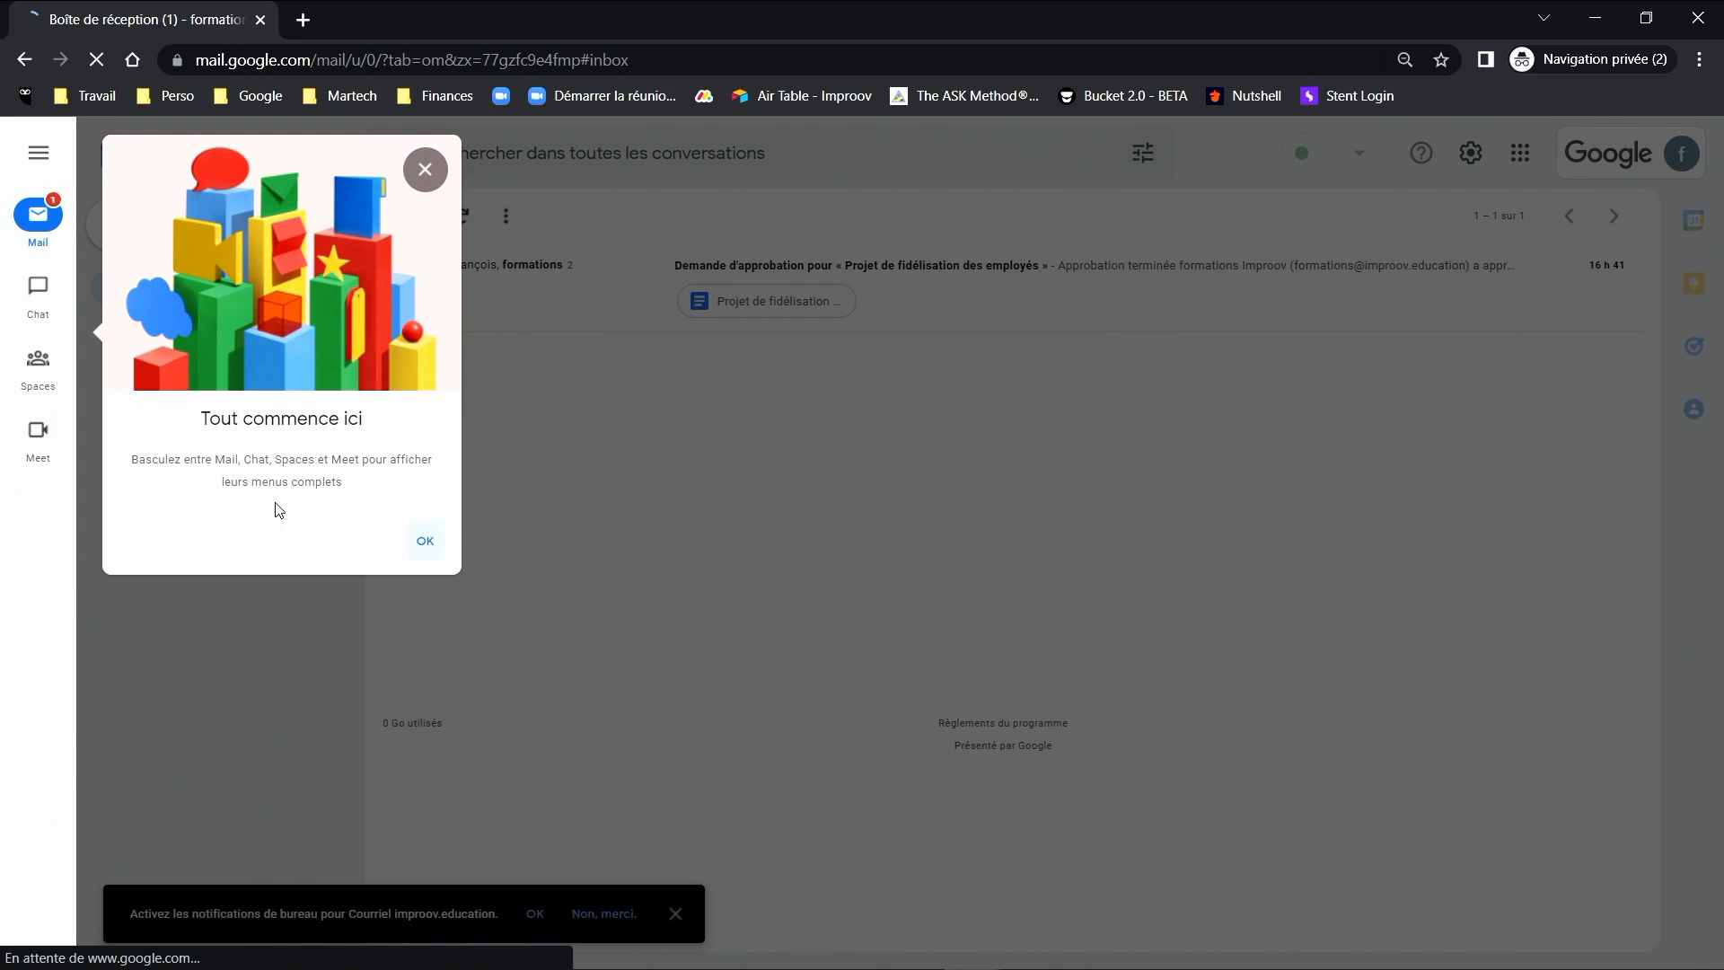
pyautogui.click(427, 542)
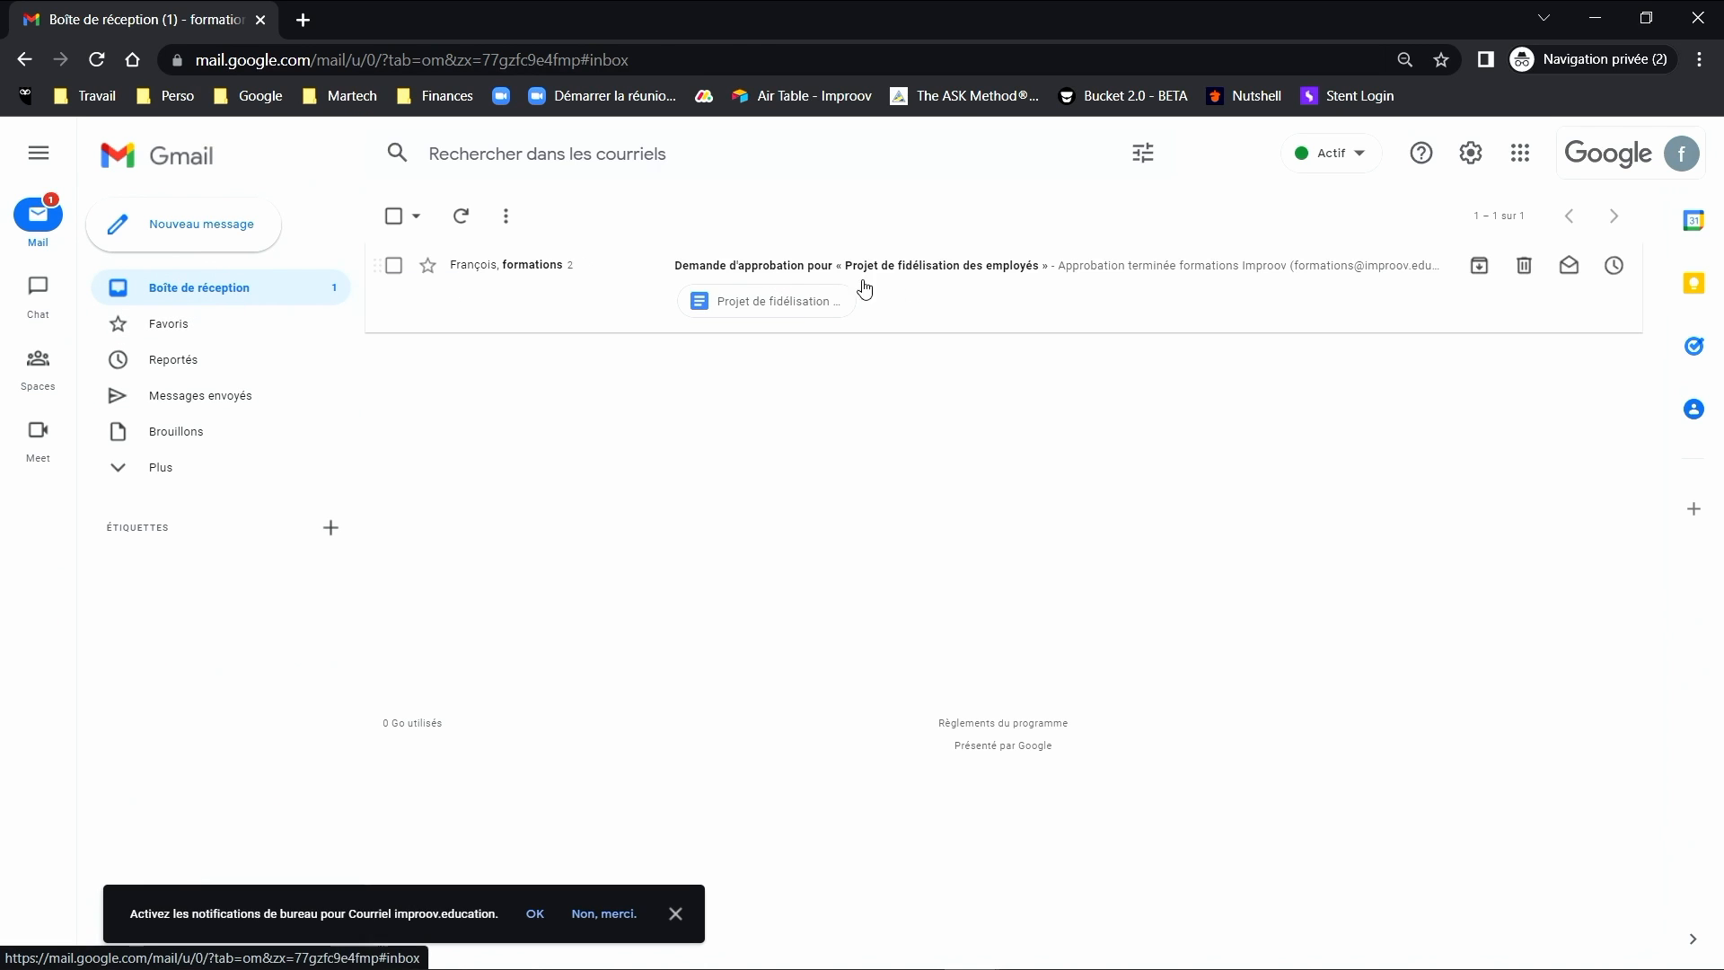
# - Look over the employee loyalty project approval email and browse the sent, important and scheduled mail folders
pyautogui.click(925, 286)
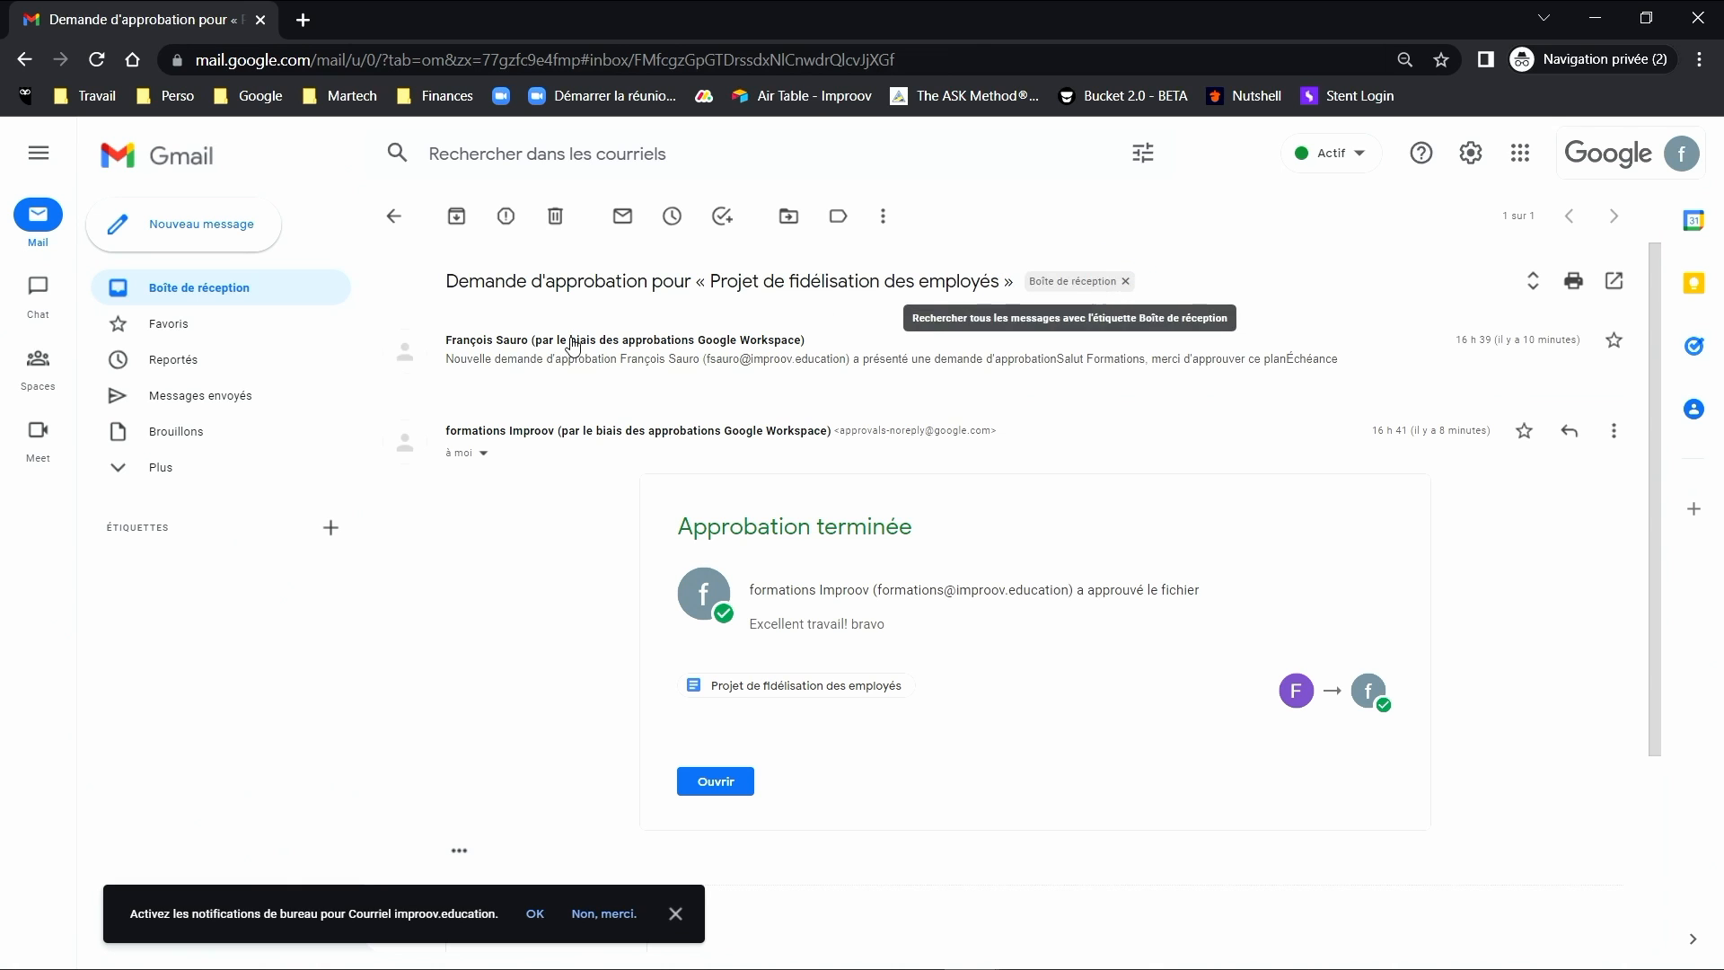
pyautogui.click(192, 289)
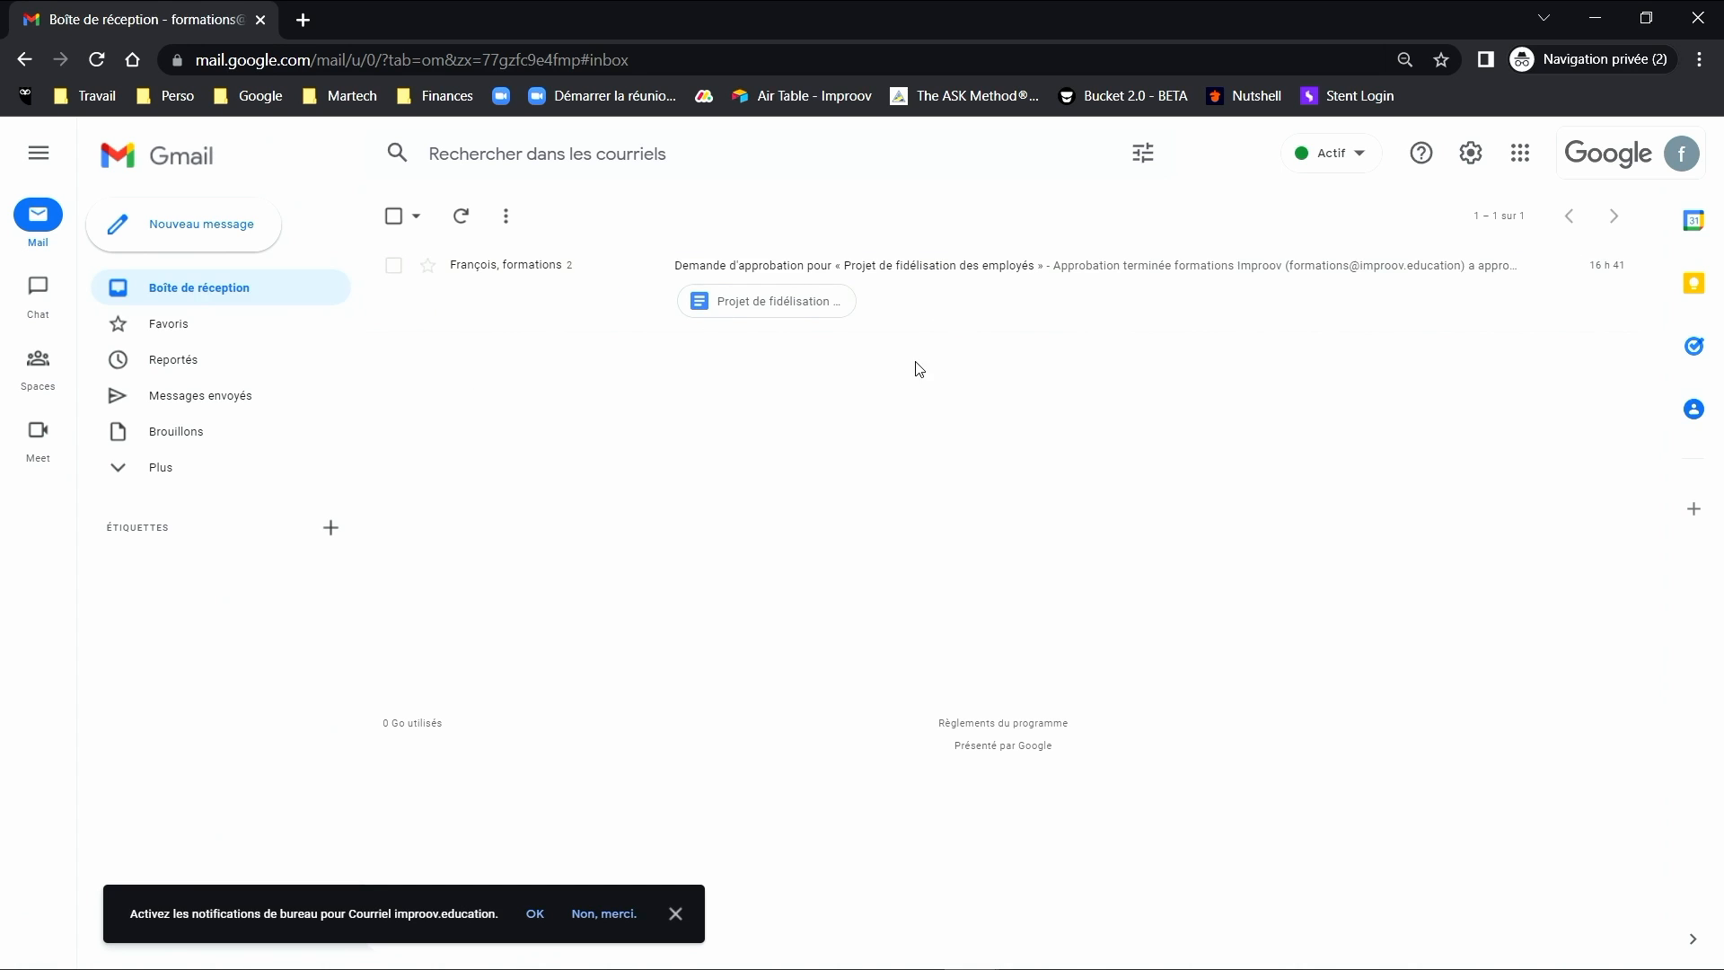
pyautogui.click(187, 406)
pyautogui.click(177, 469)
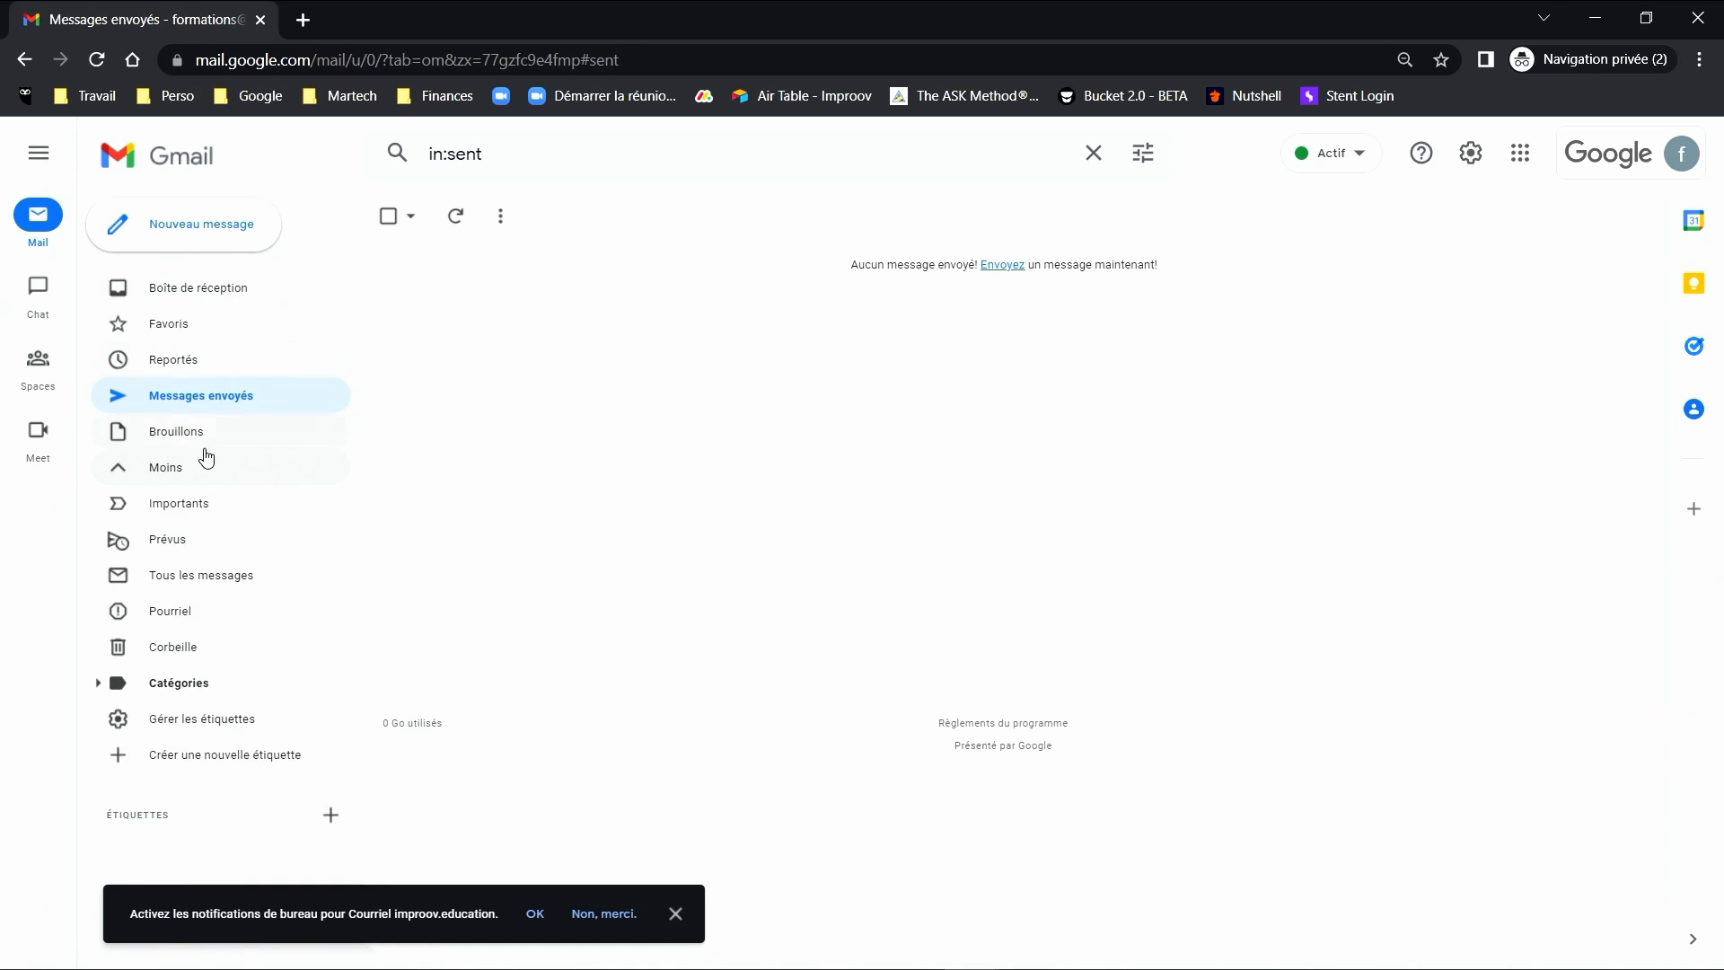
pyautogui.click(173, 508)
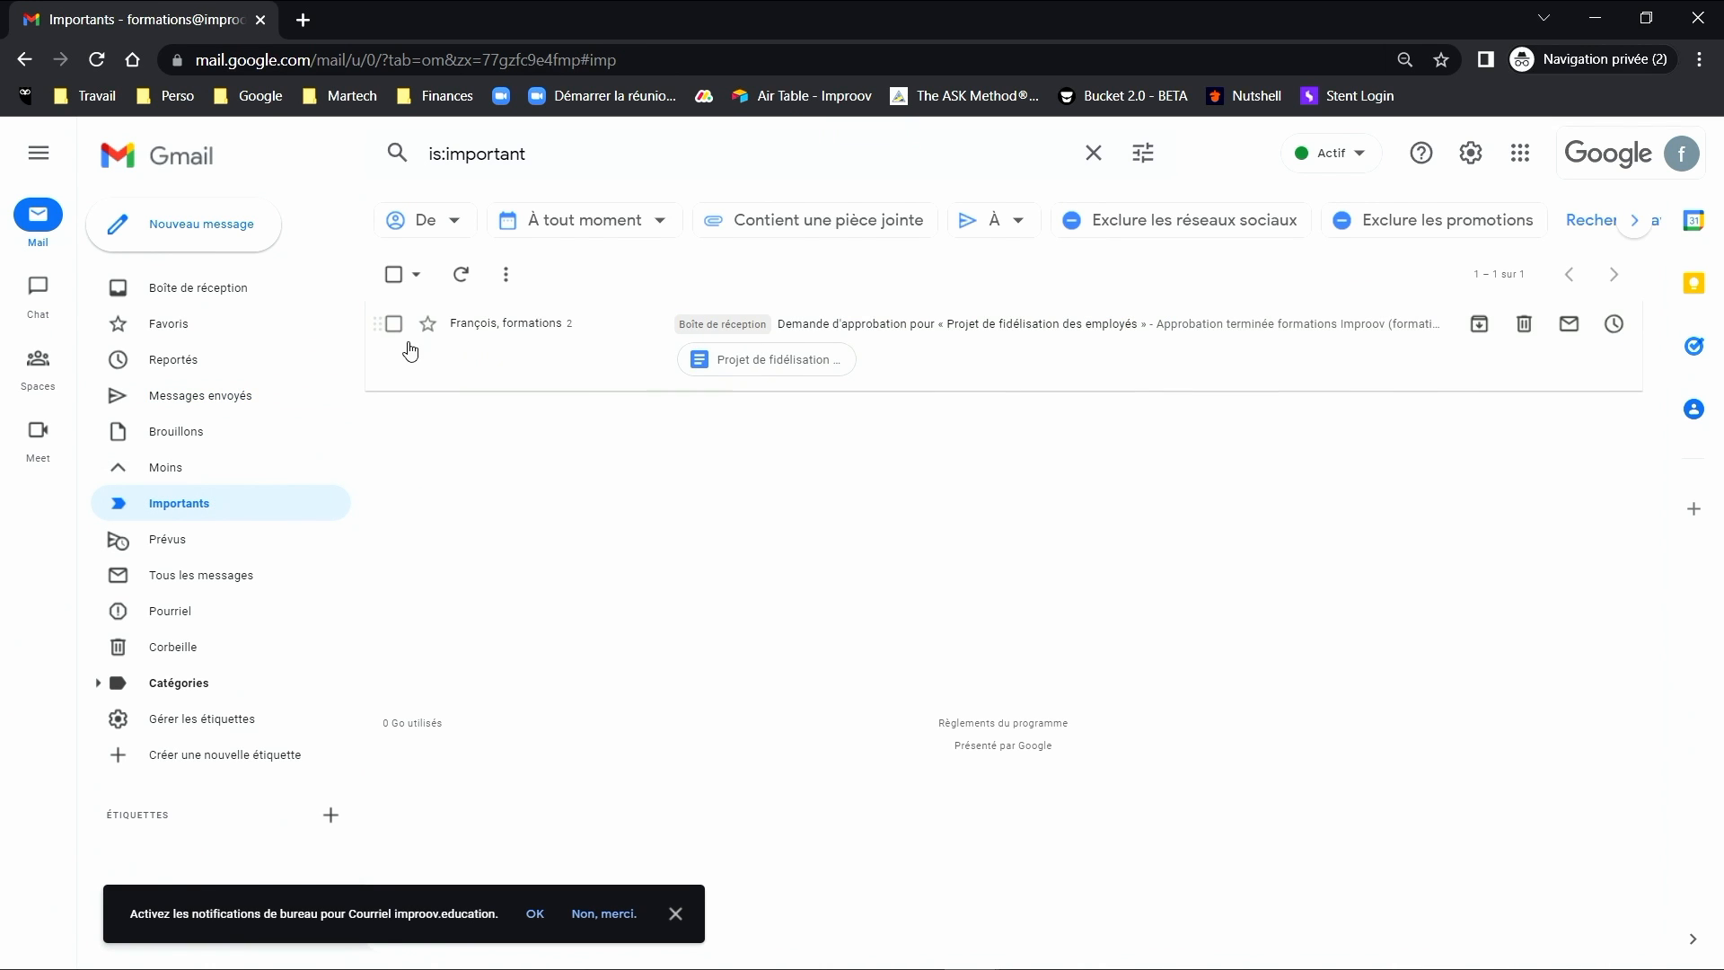
pyautogui.click(171, 539)
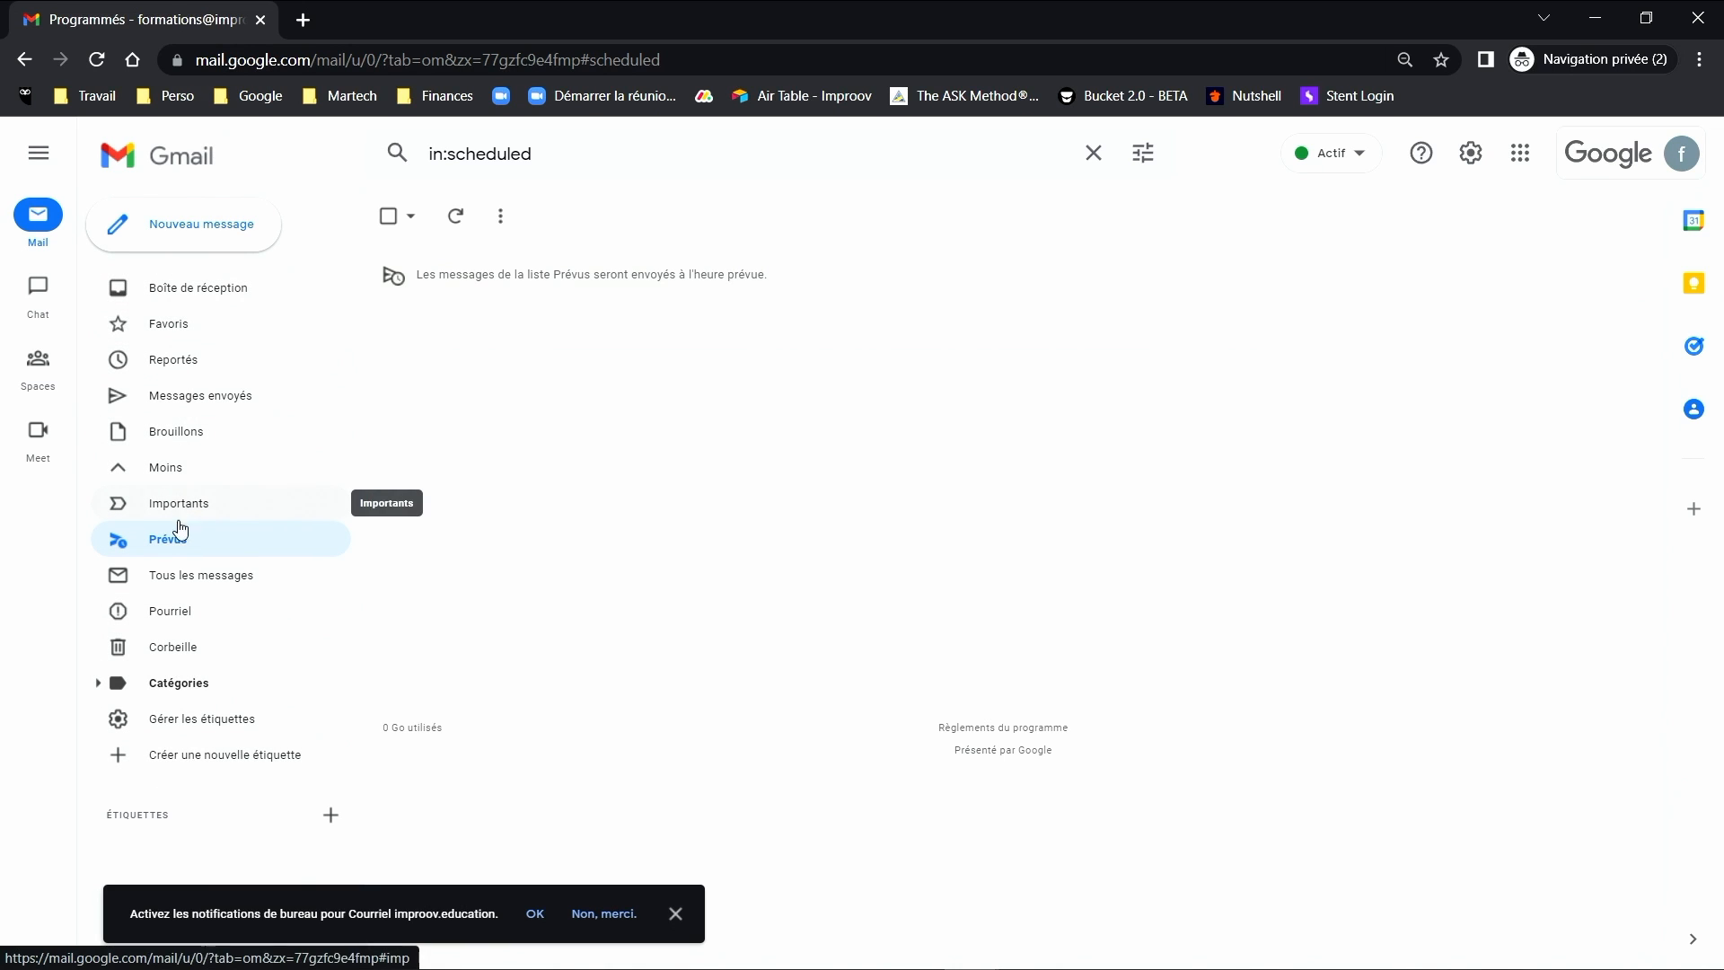
pyautogui.click(164, 588)
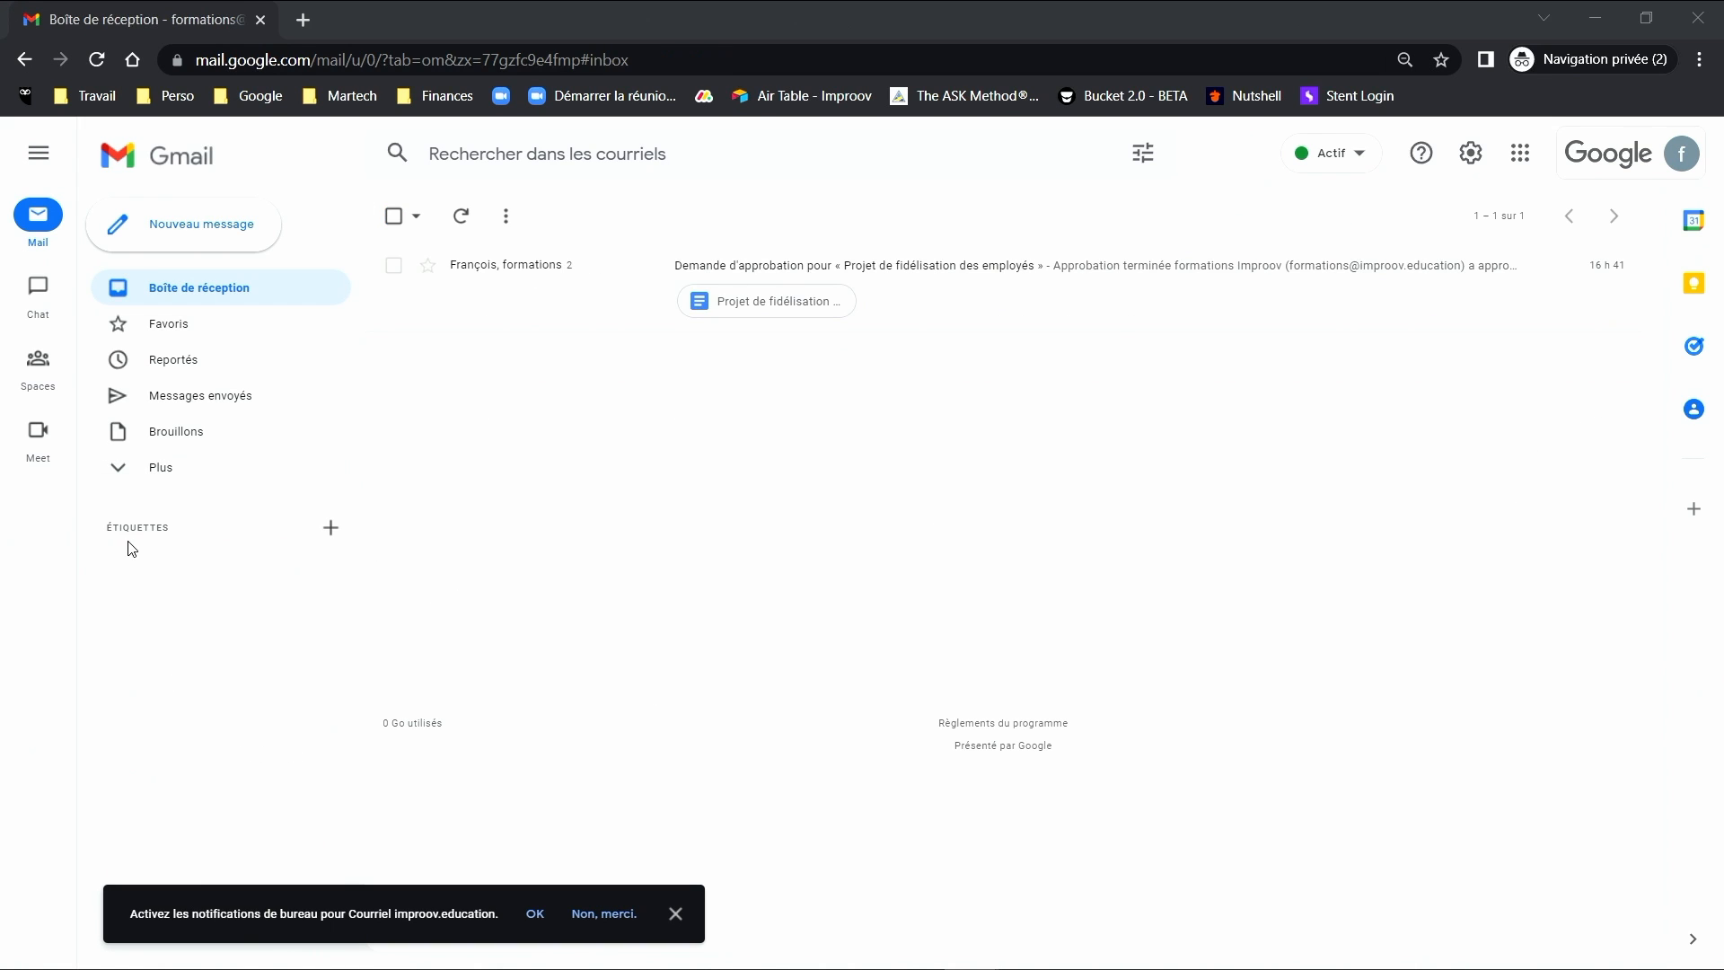
# - Create two new labels named Client ABC and Client YXZ
pyautogui.click(329, 531)
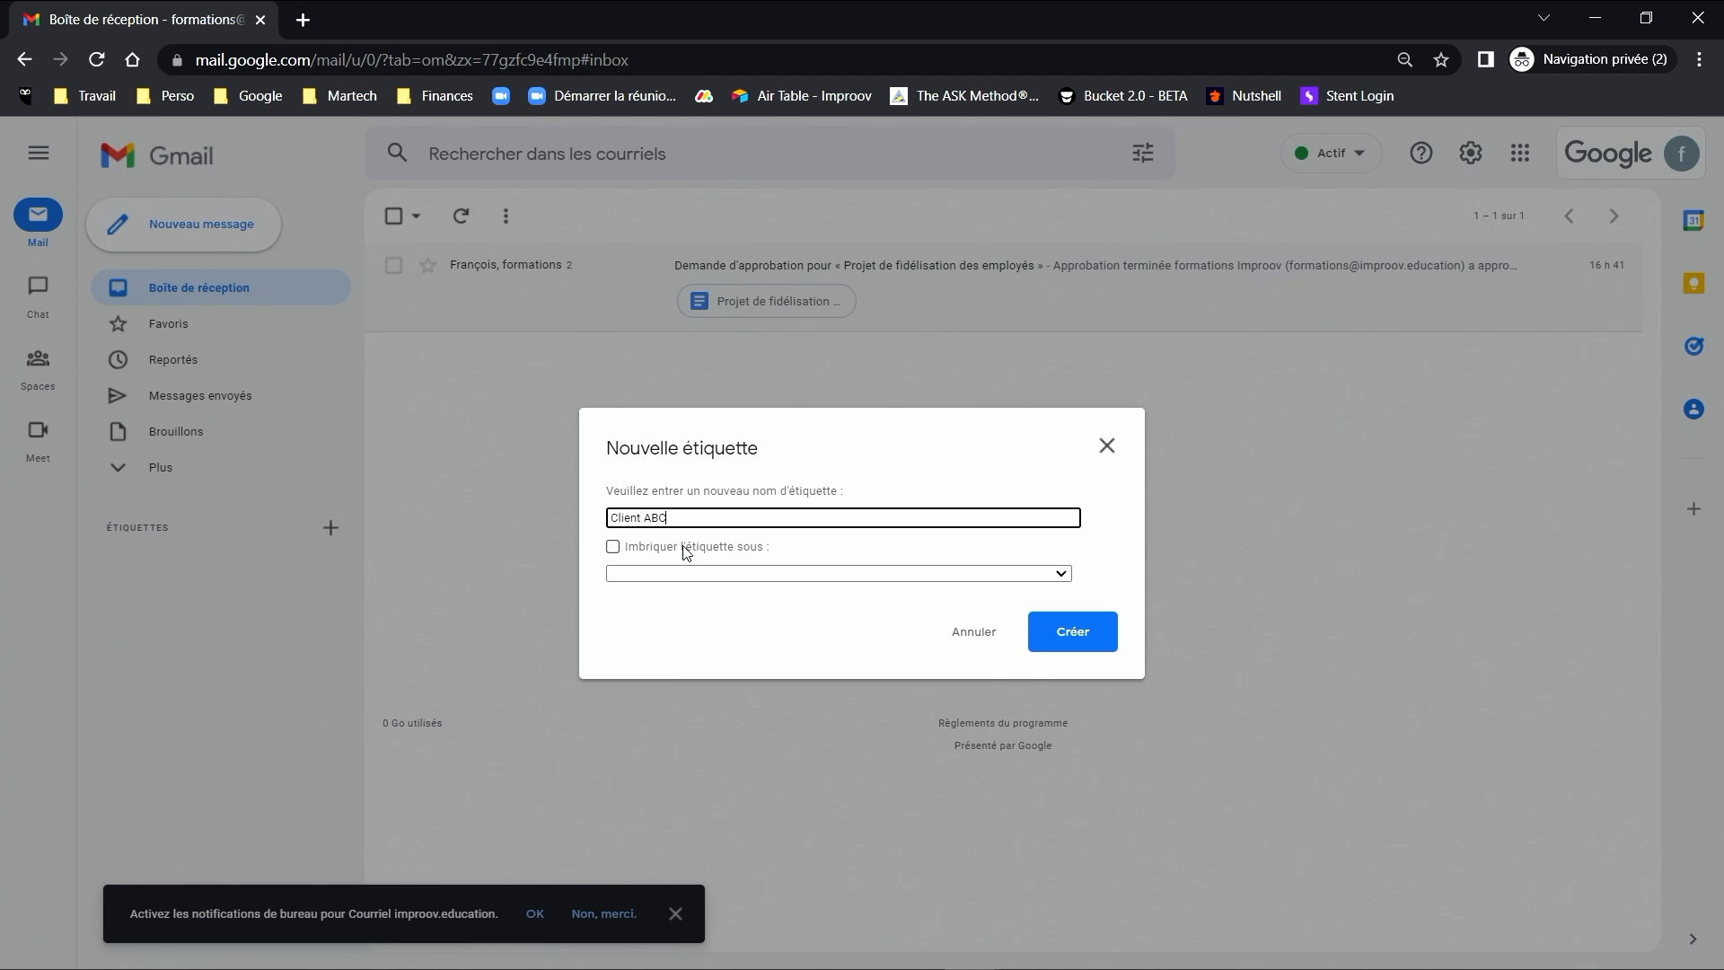
pyautogui.click(1097, 643)
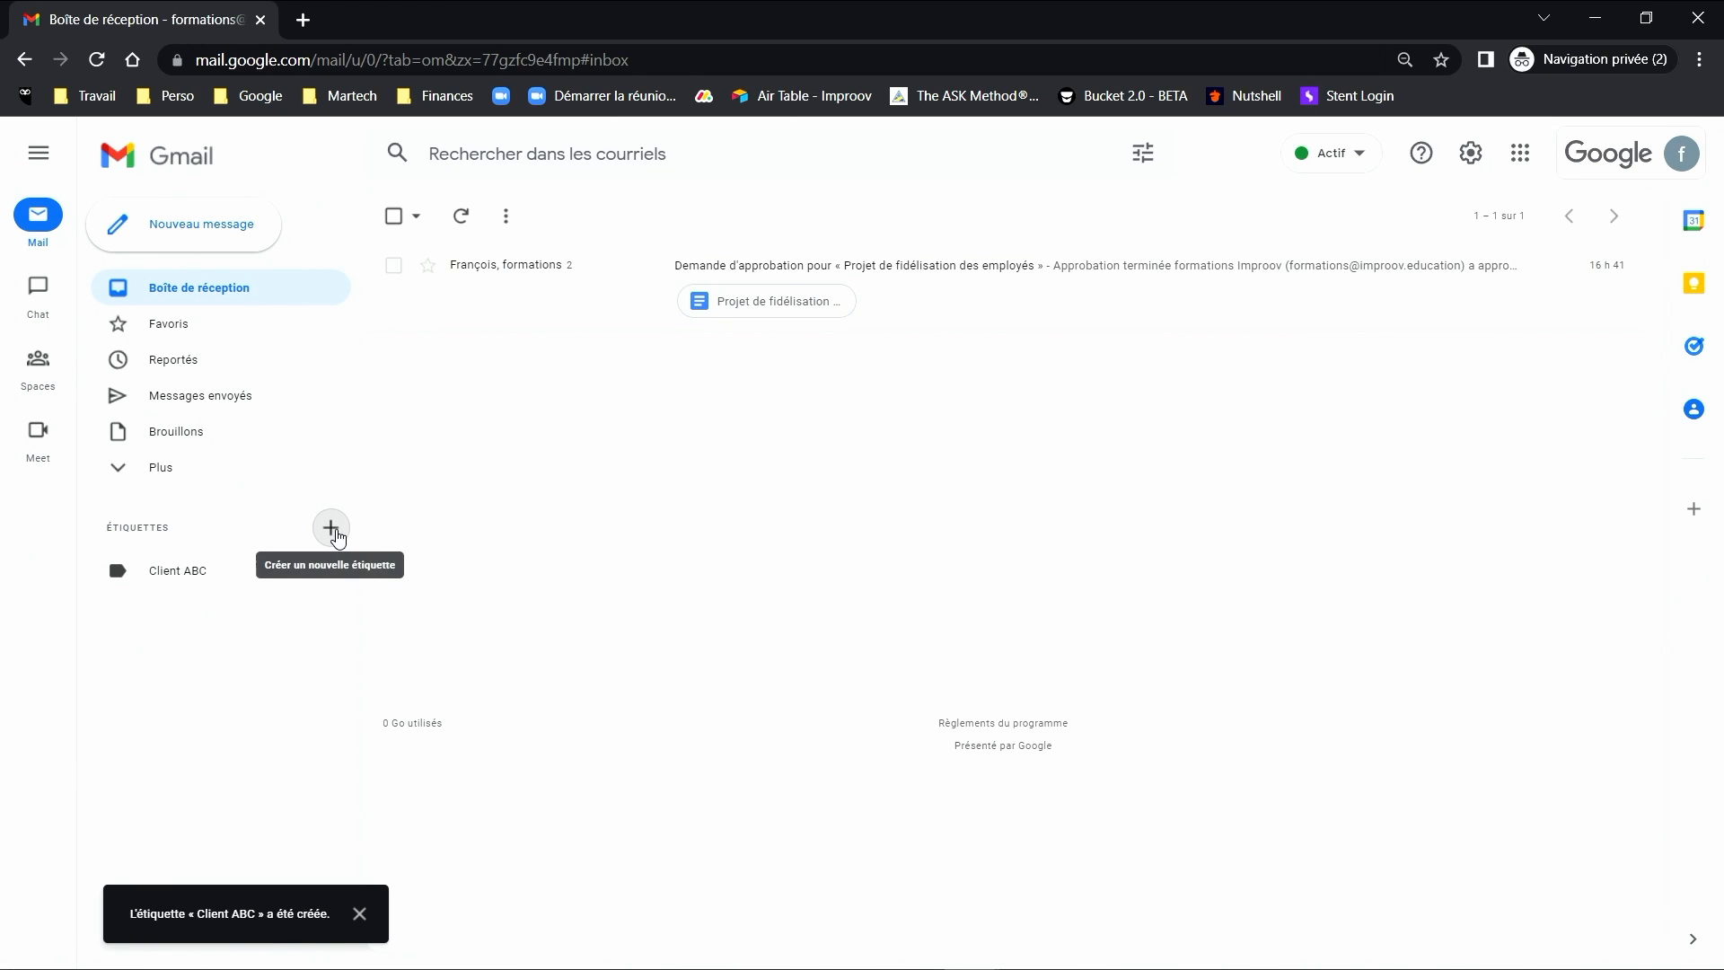
pyautogui.click(330, 529)
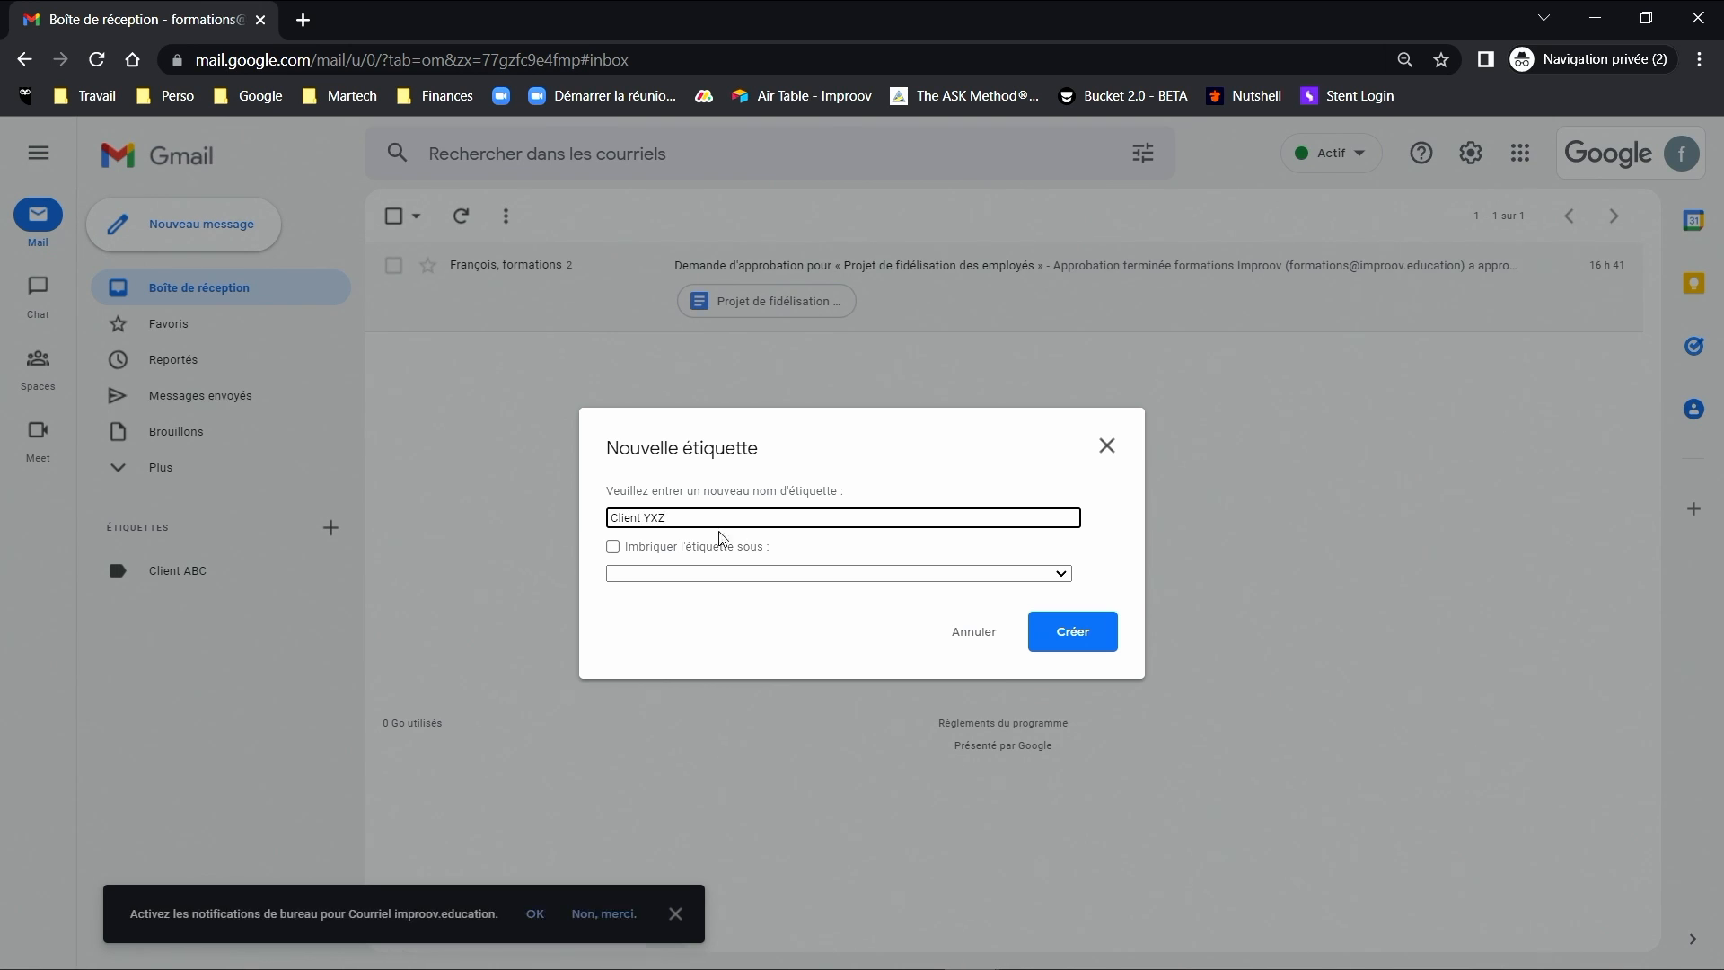
pyautogui.click(1073, 633)
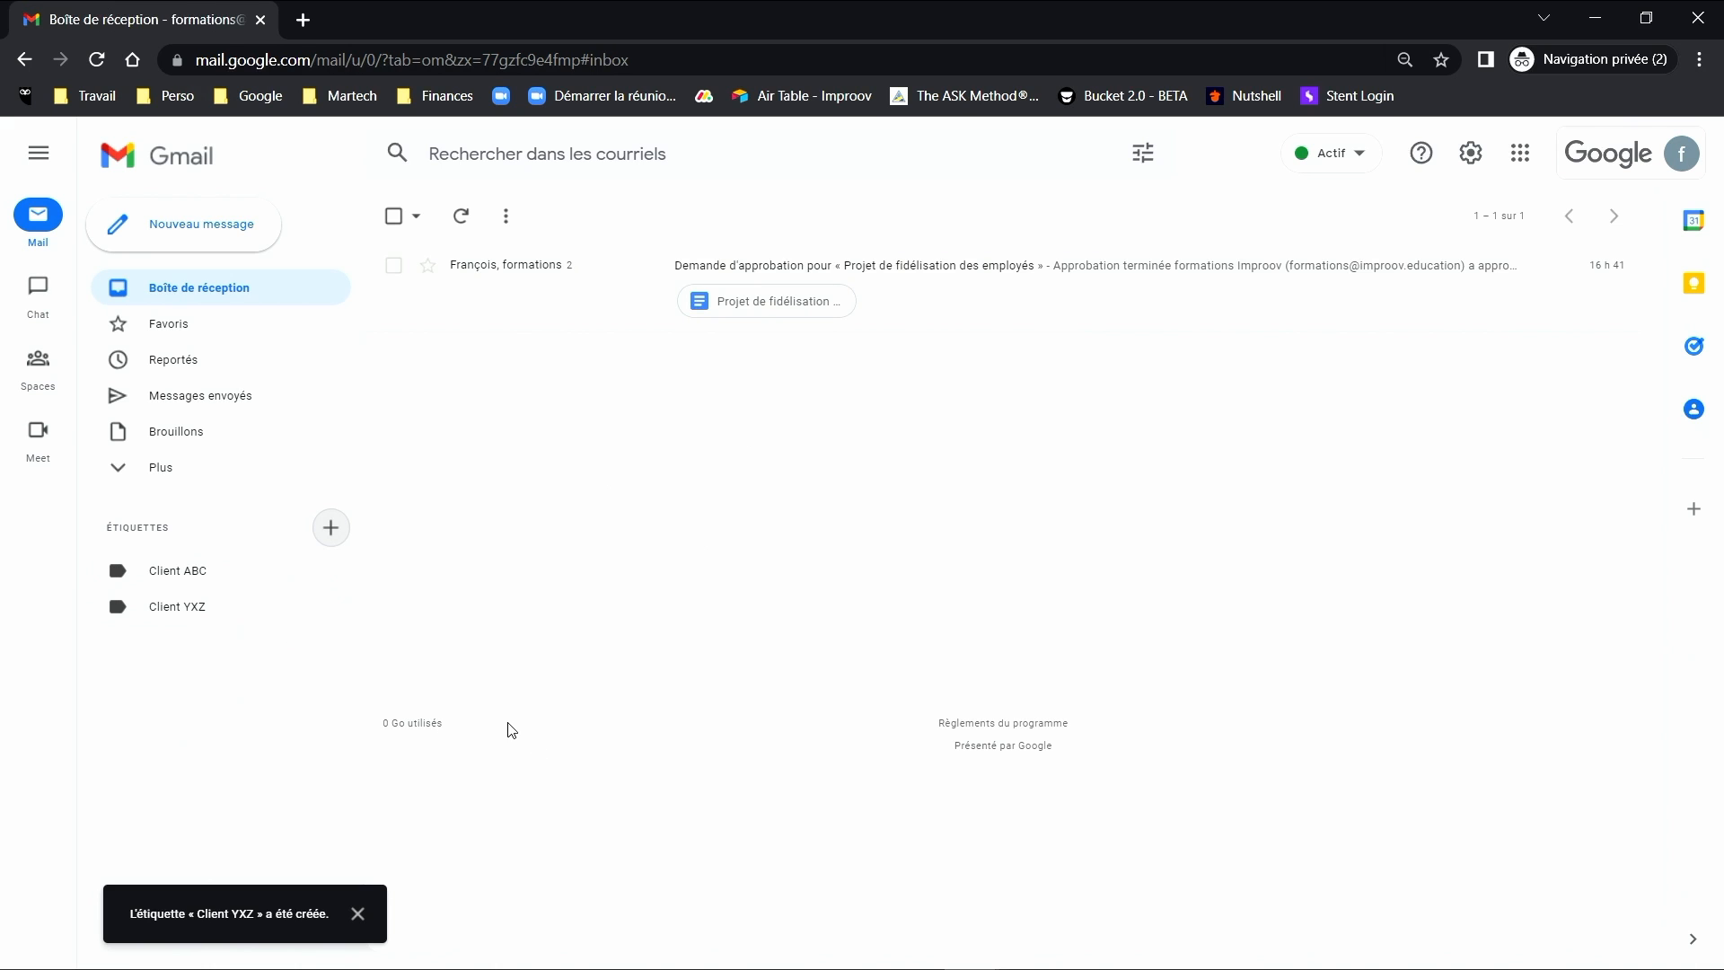
# - Create two more labels named Factures and Comptes recevables, without nesting them under another label
pyautogui.click(330, 528)
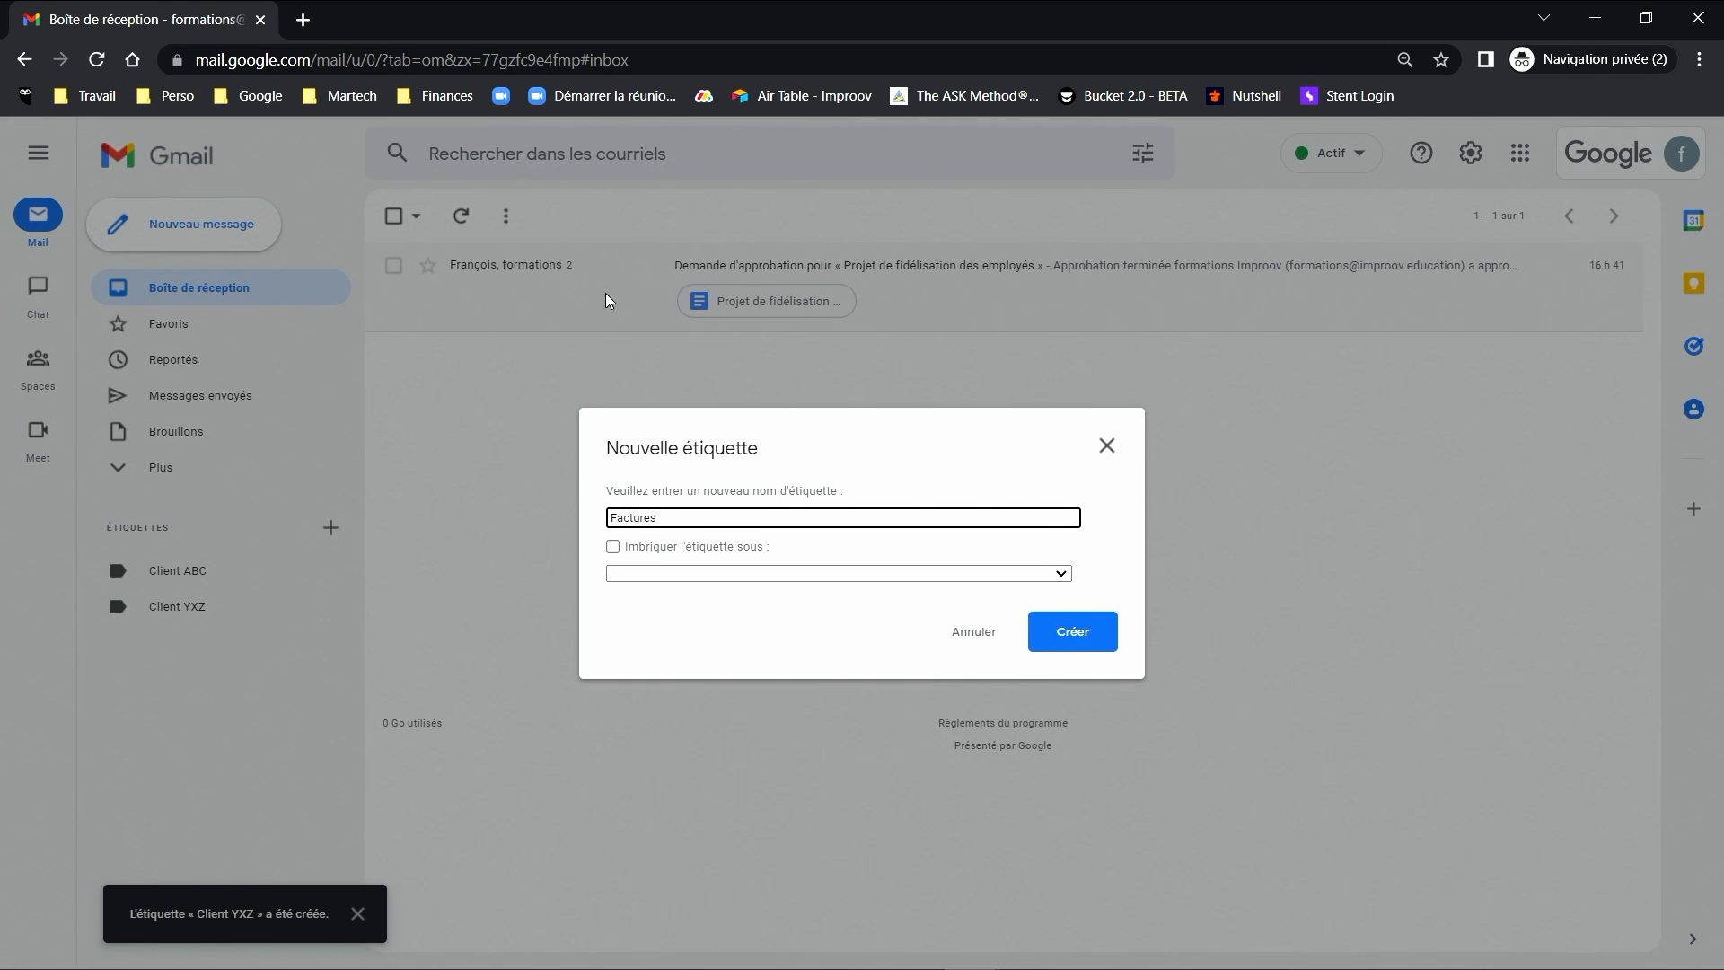
pyautogui.click(1032, 633)
pyautogui.click(331, 528)
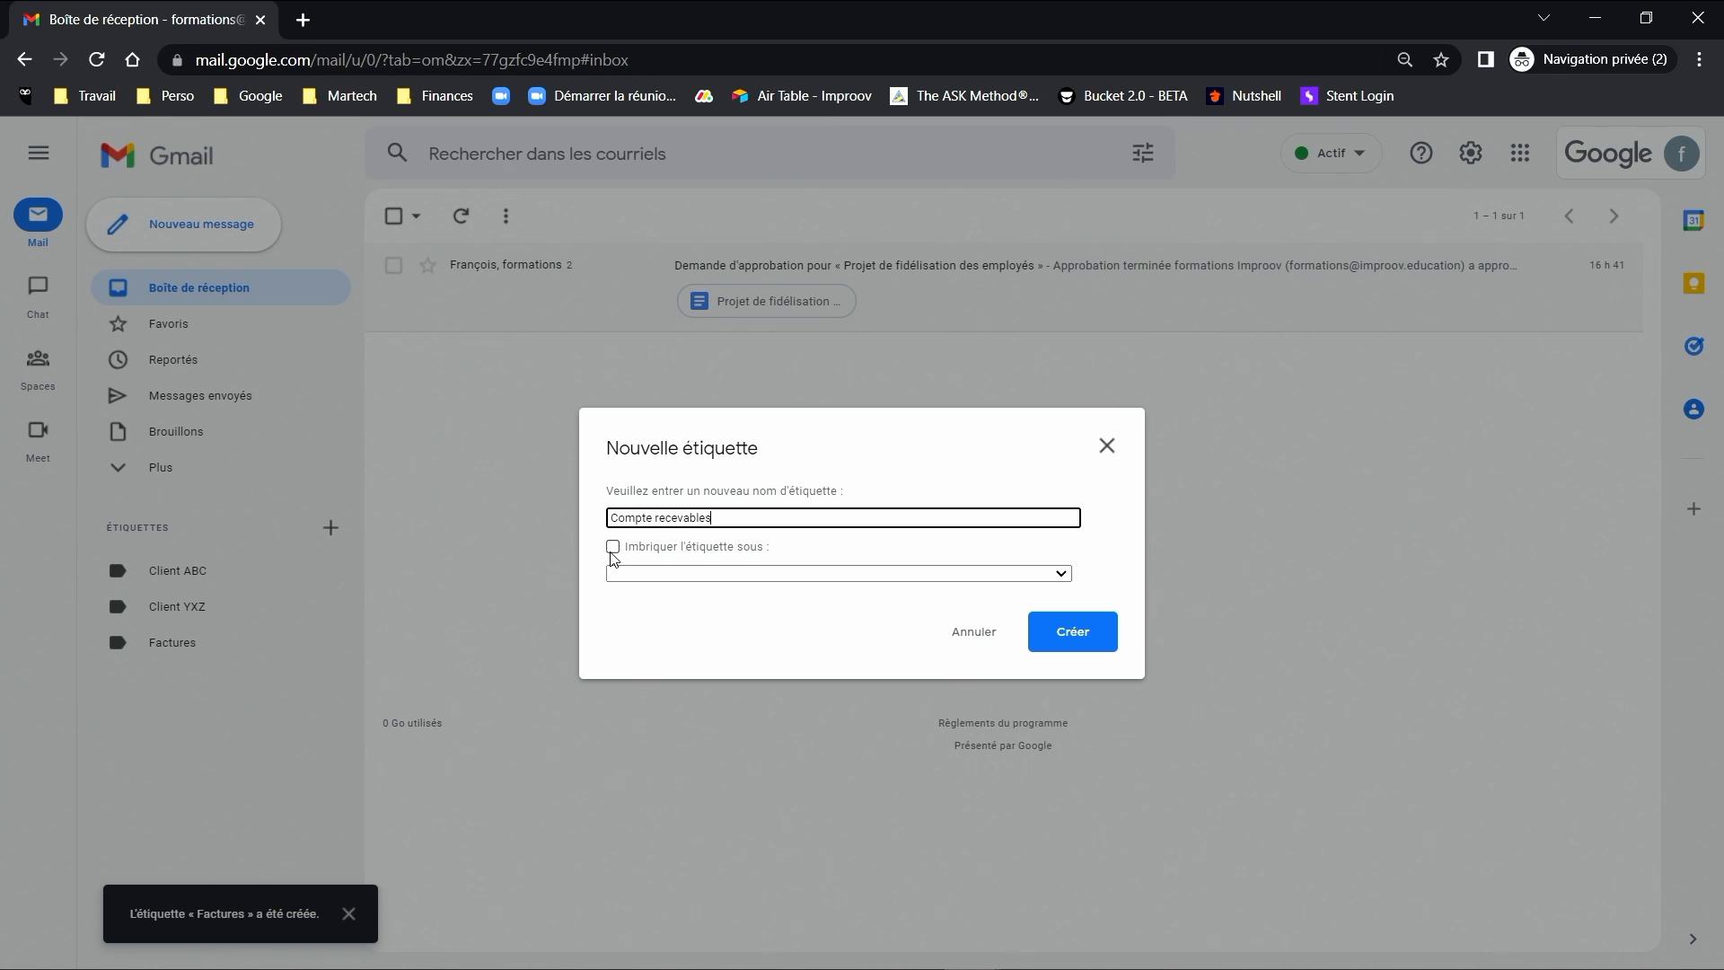
pyautogui.rightClick(649, 518)
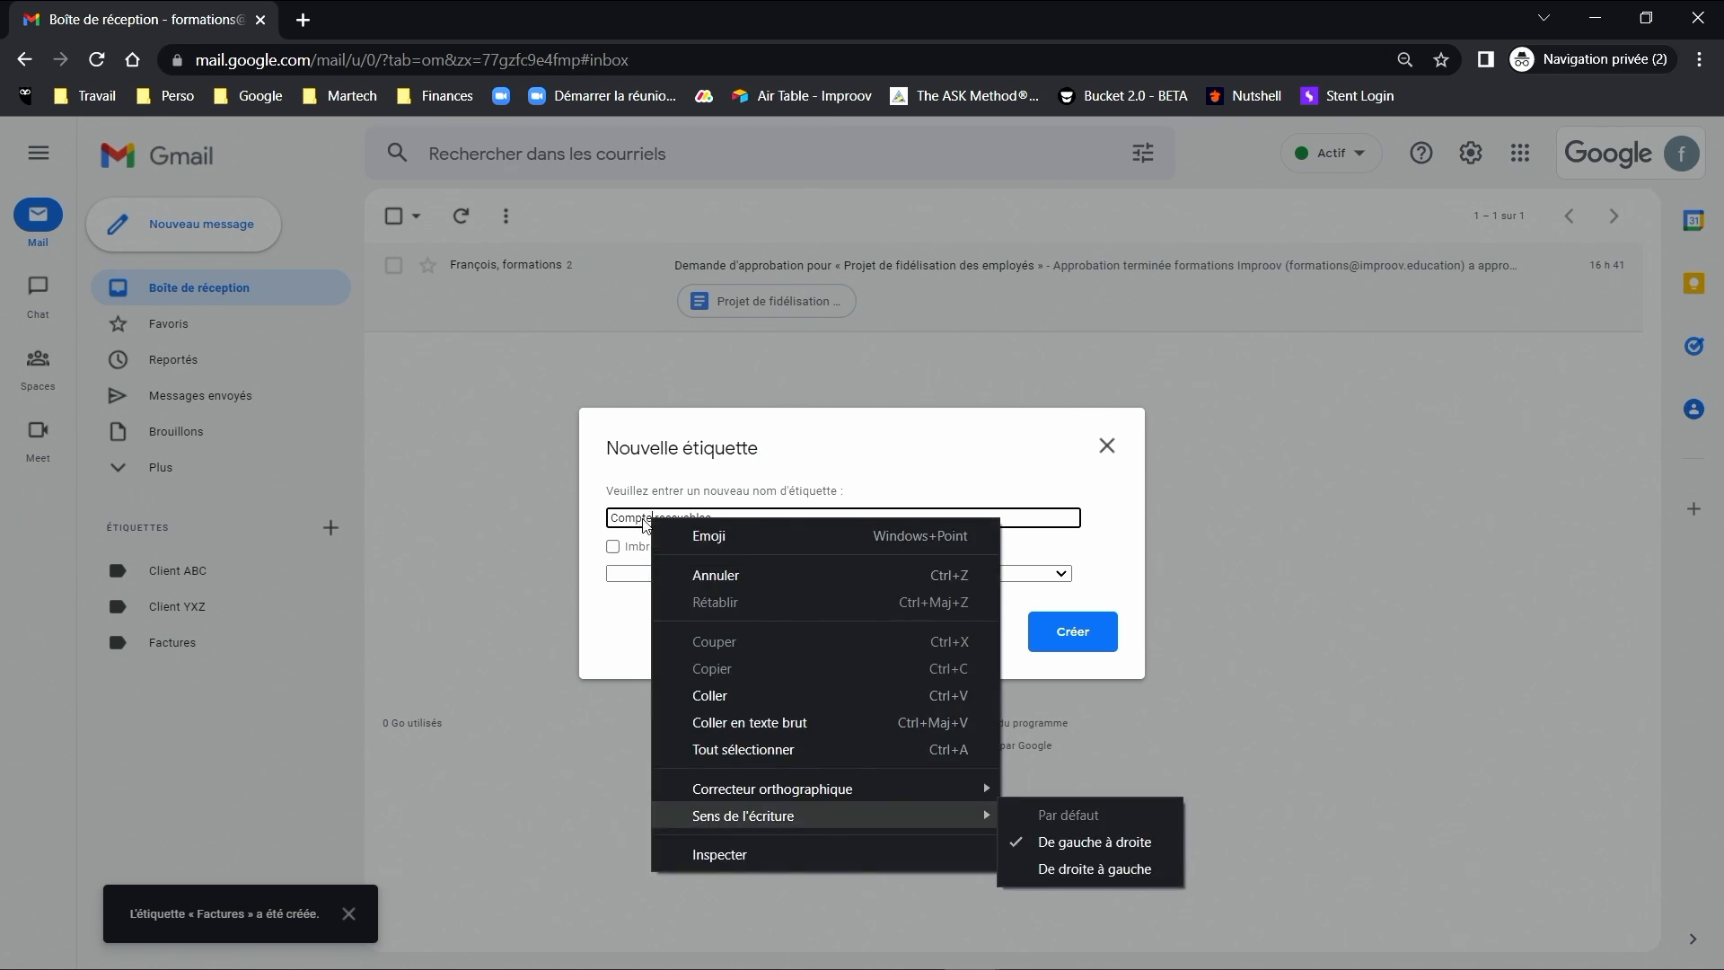
pyautogui.click(651, 518)
pyautogui.write('s')
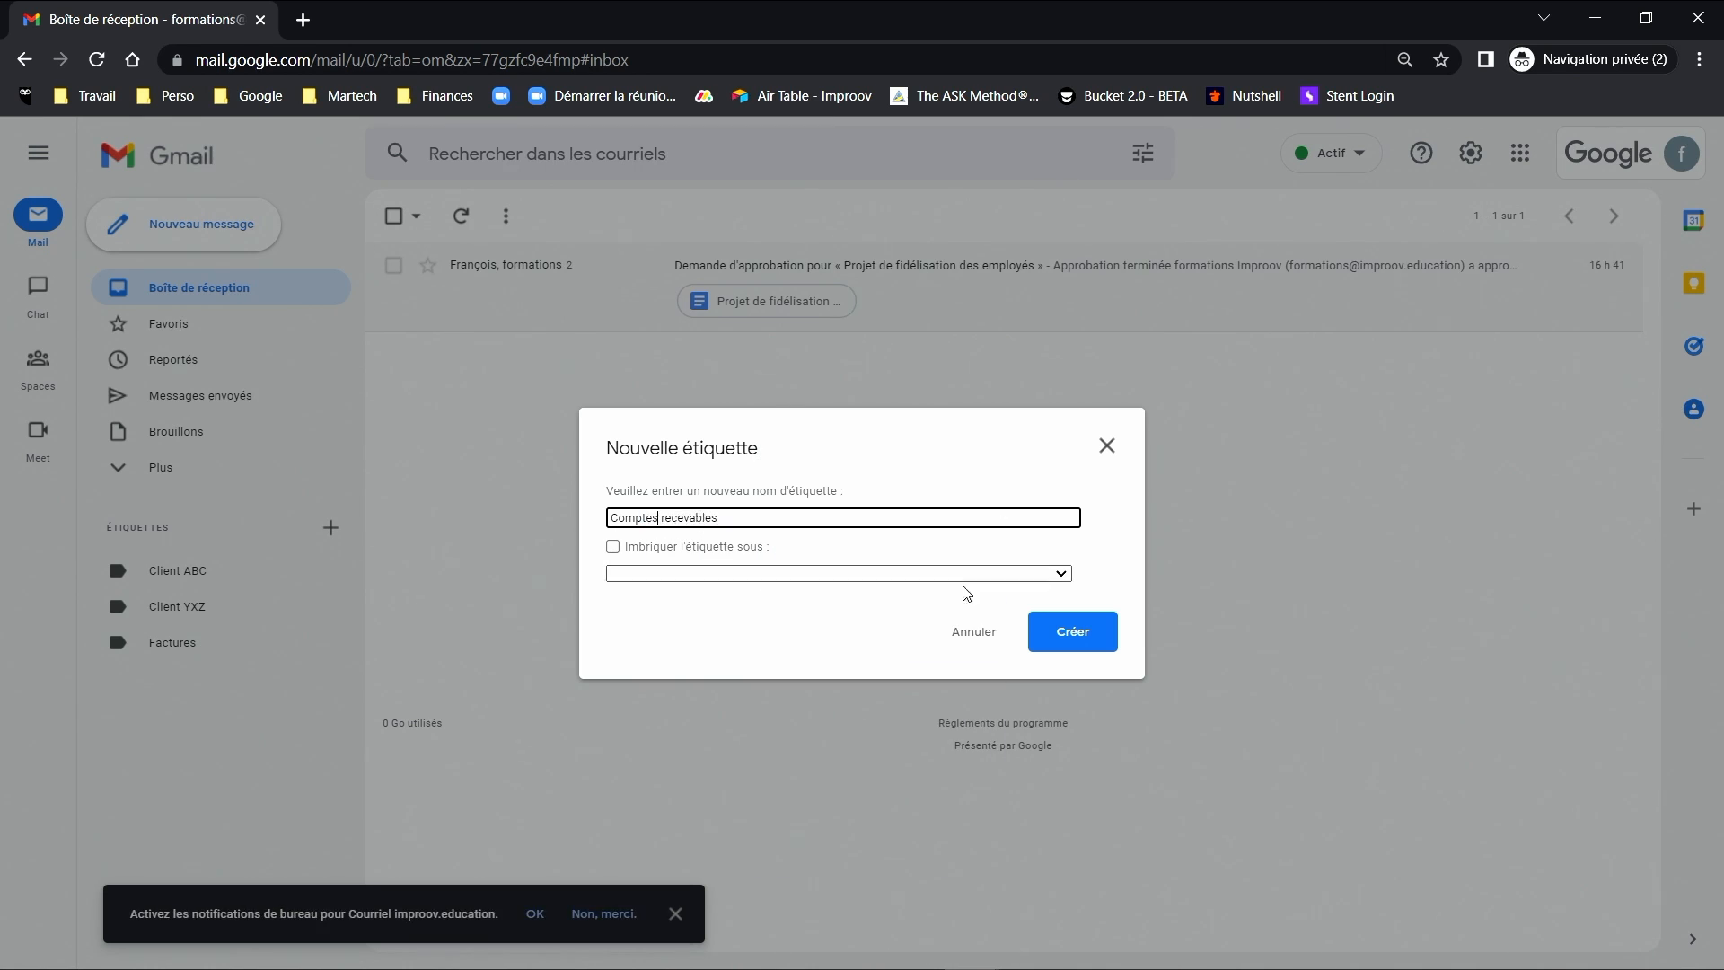
pyautogui.click(1086, 645)
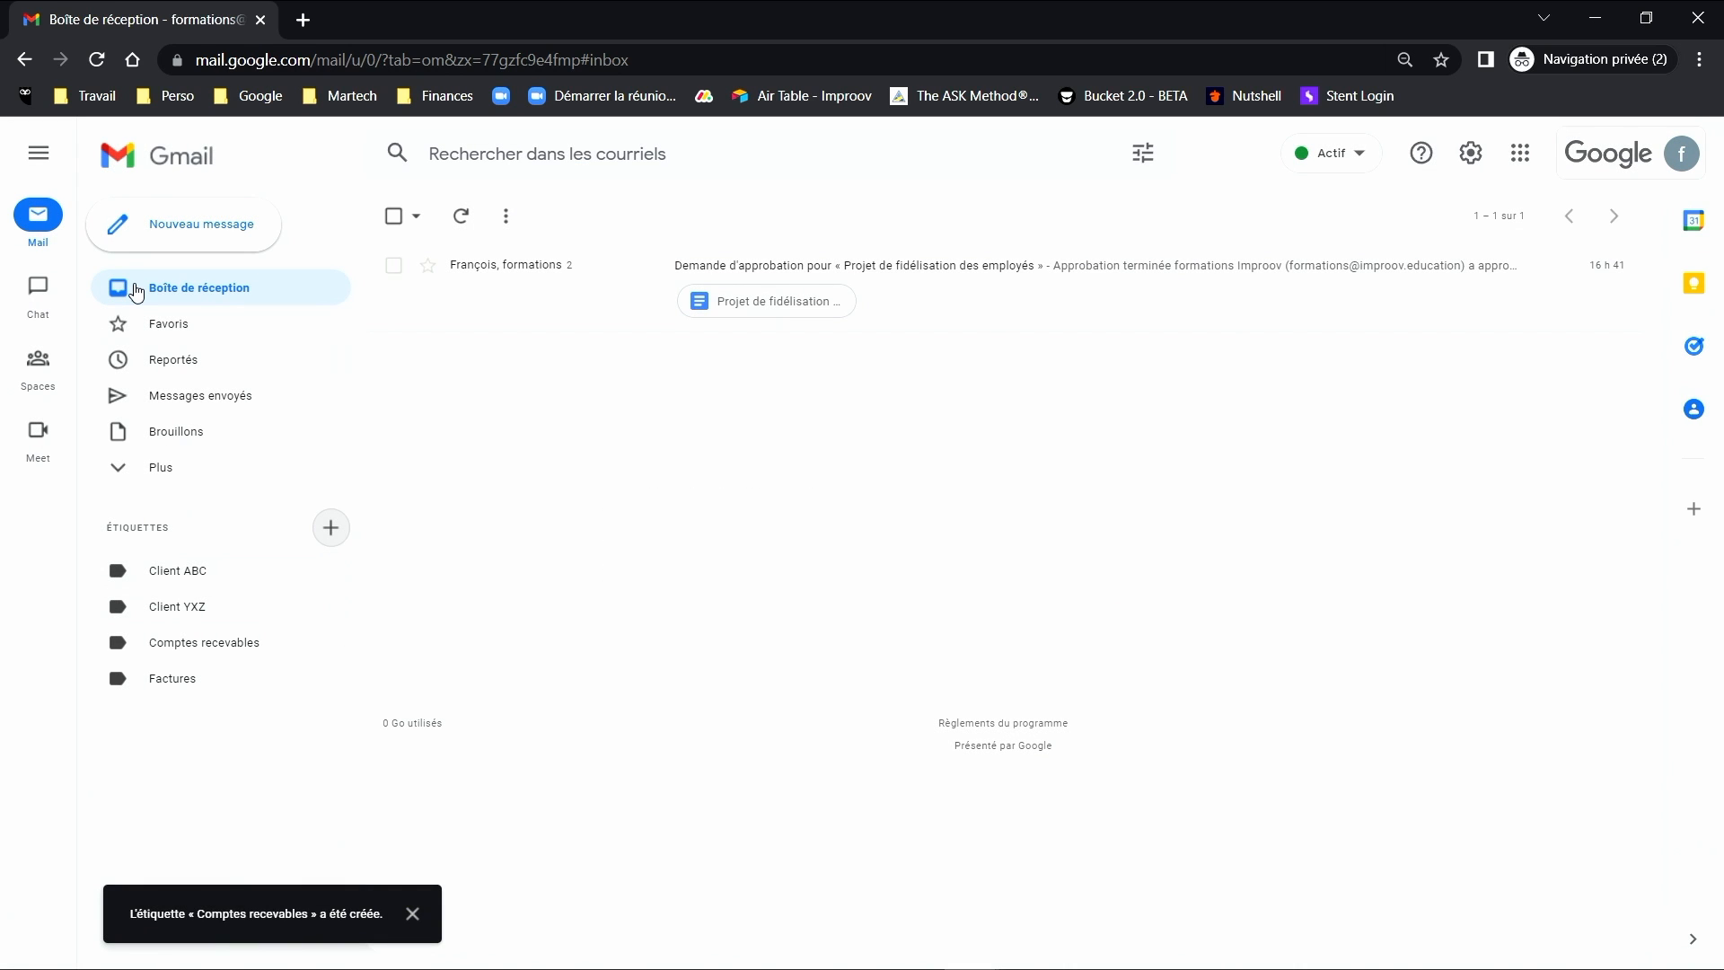
# - Assign the Client ABC label to the approval request email and check the messages filed under Client ABC and Client YXZ
pyautogui.click(778, 273)
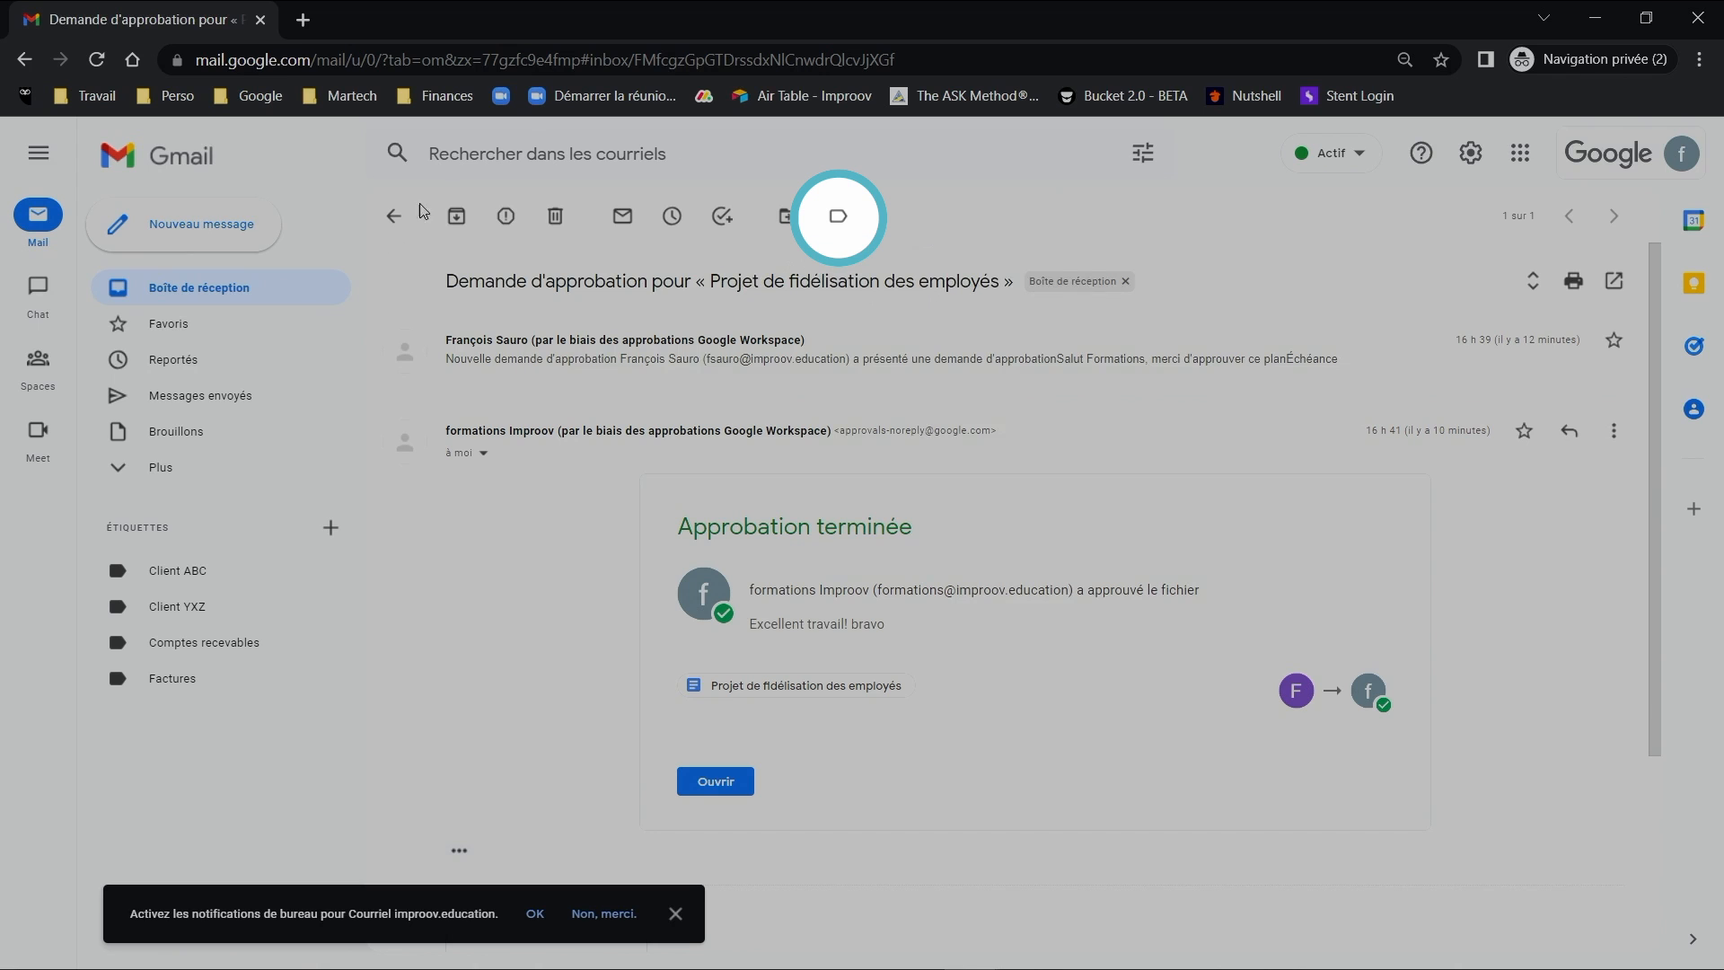
pyautogui.click(838, 216)
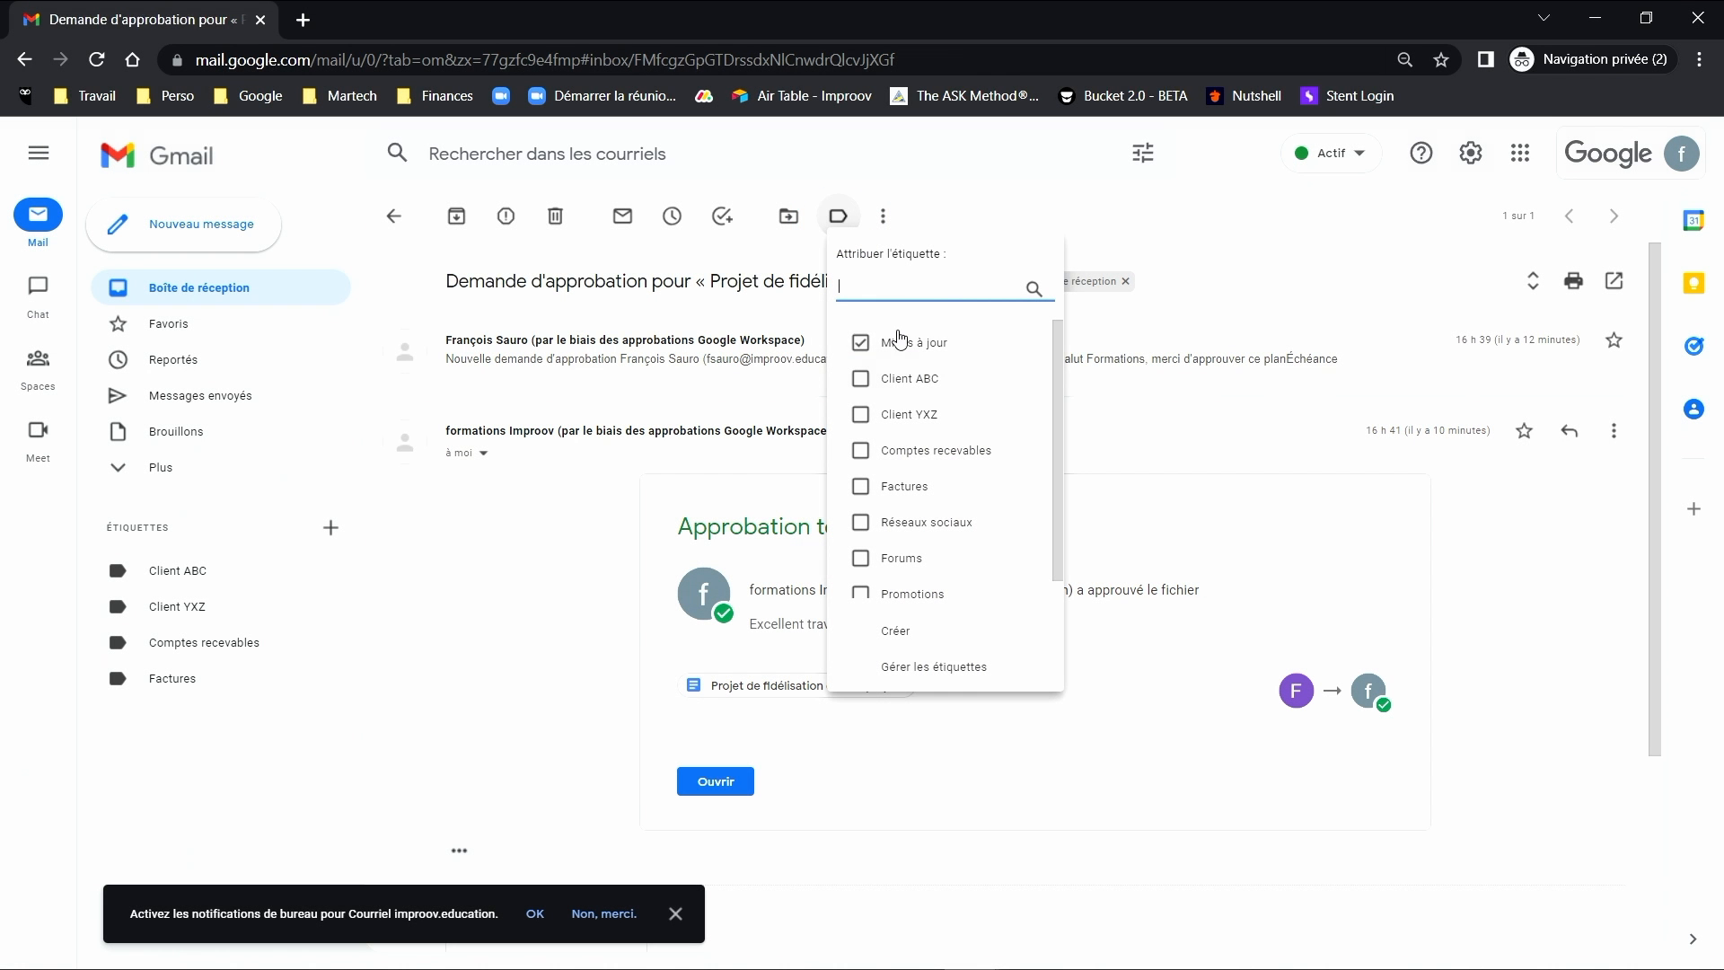
pyautogui.click(860, 381)
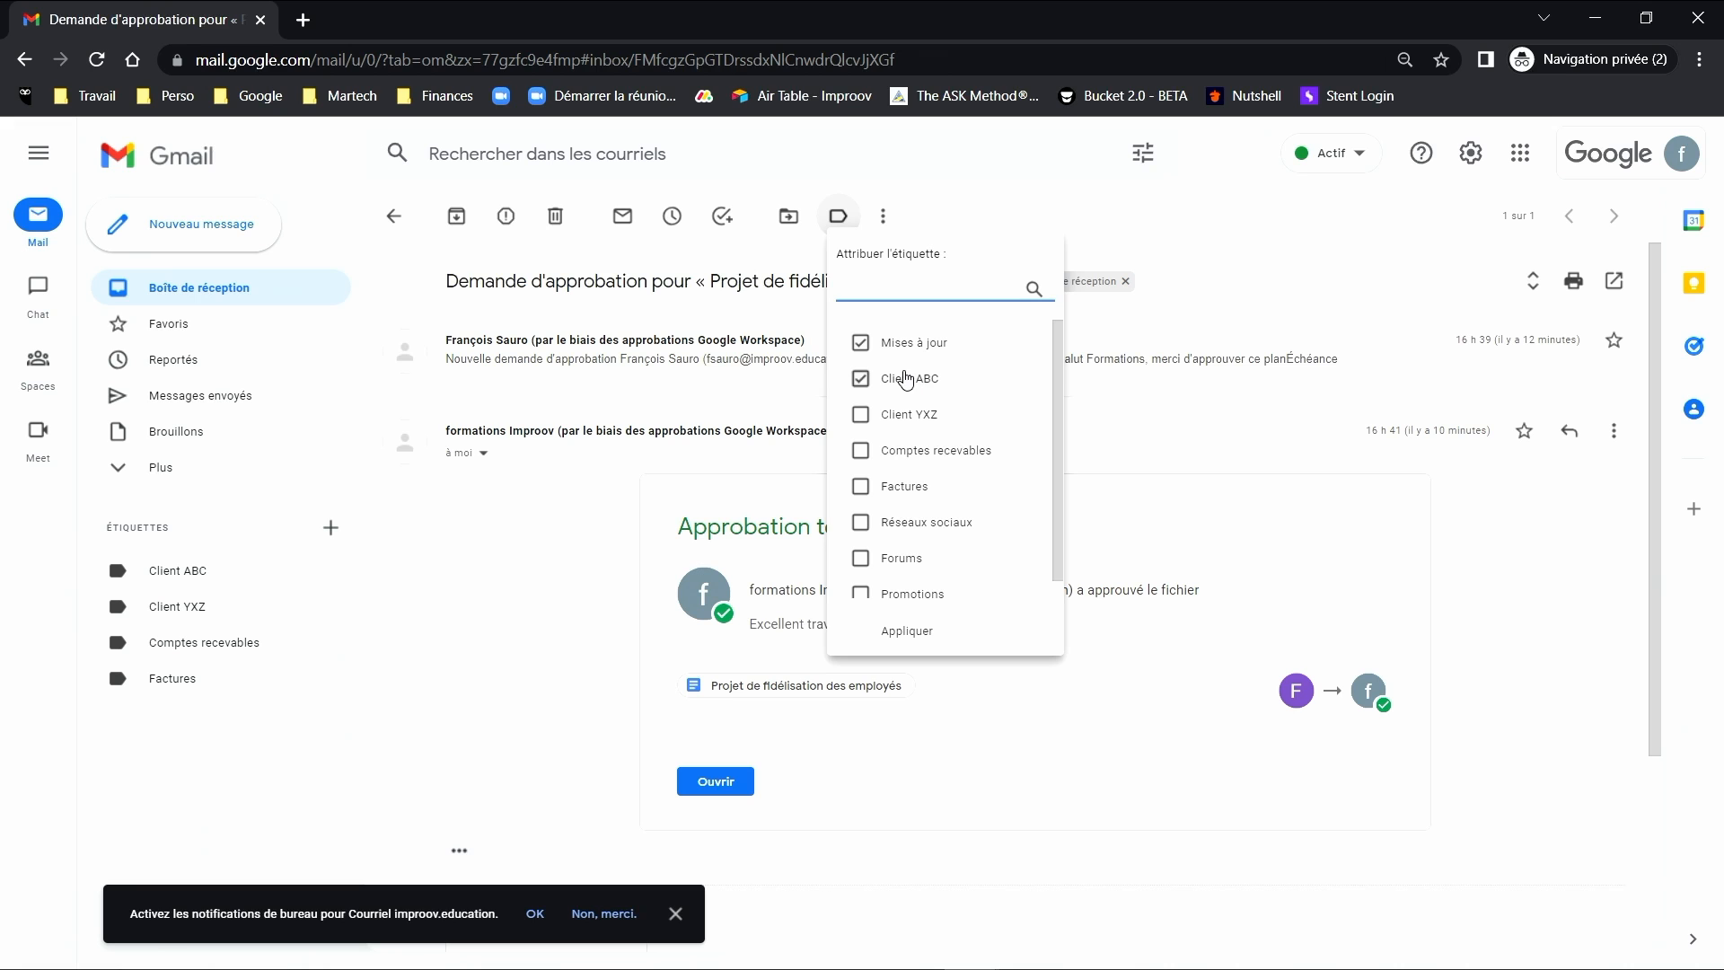
pyautogui.click(905, 631)
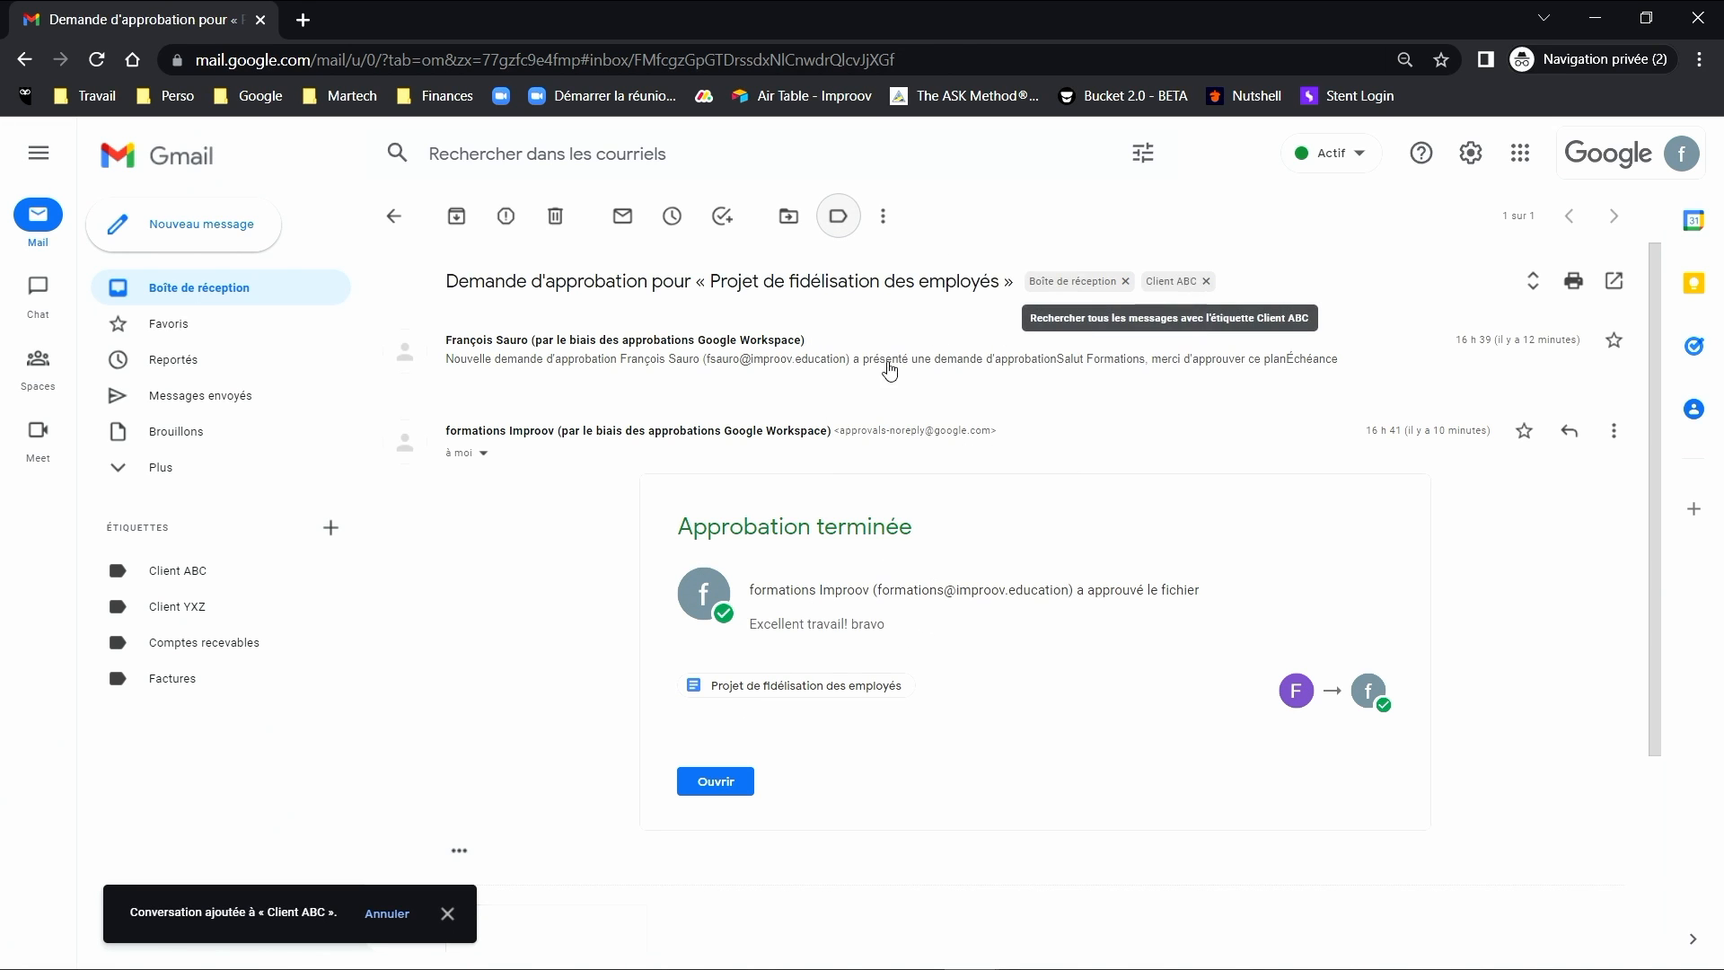
pyautogui.click(186, 575)
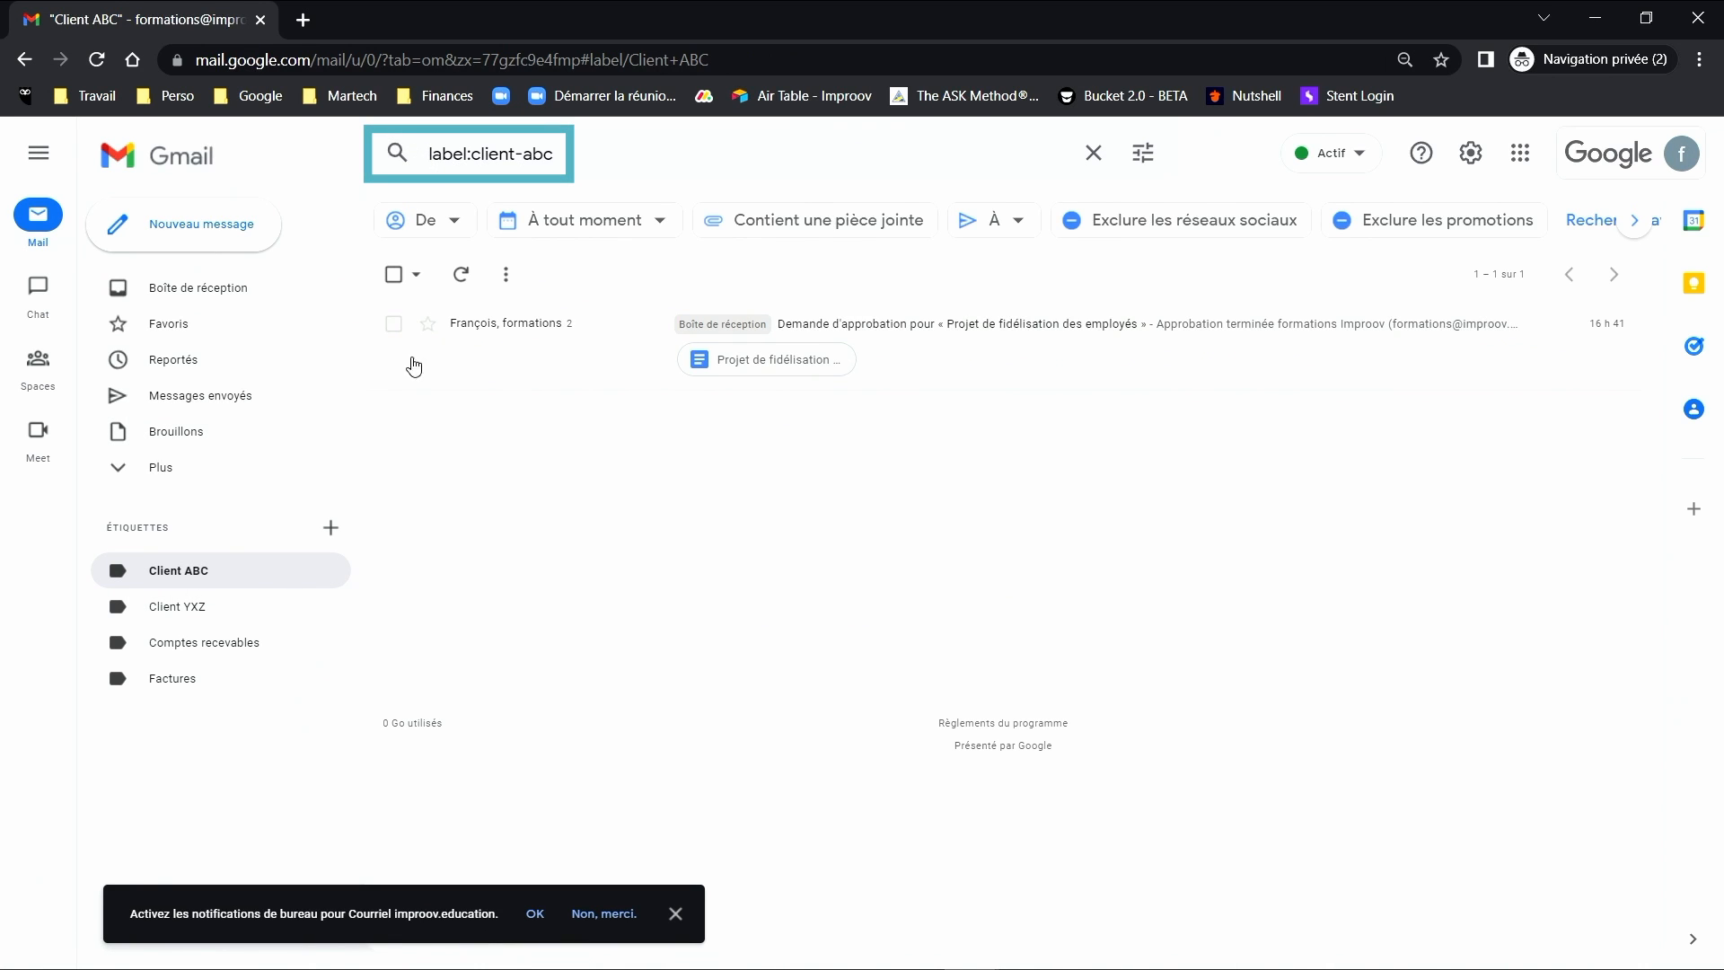
pyautogui.click(185, 609)
pyautogui.click(185, 578)
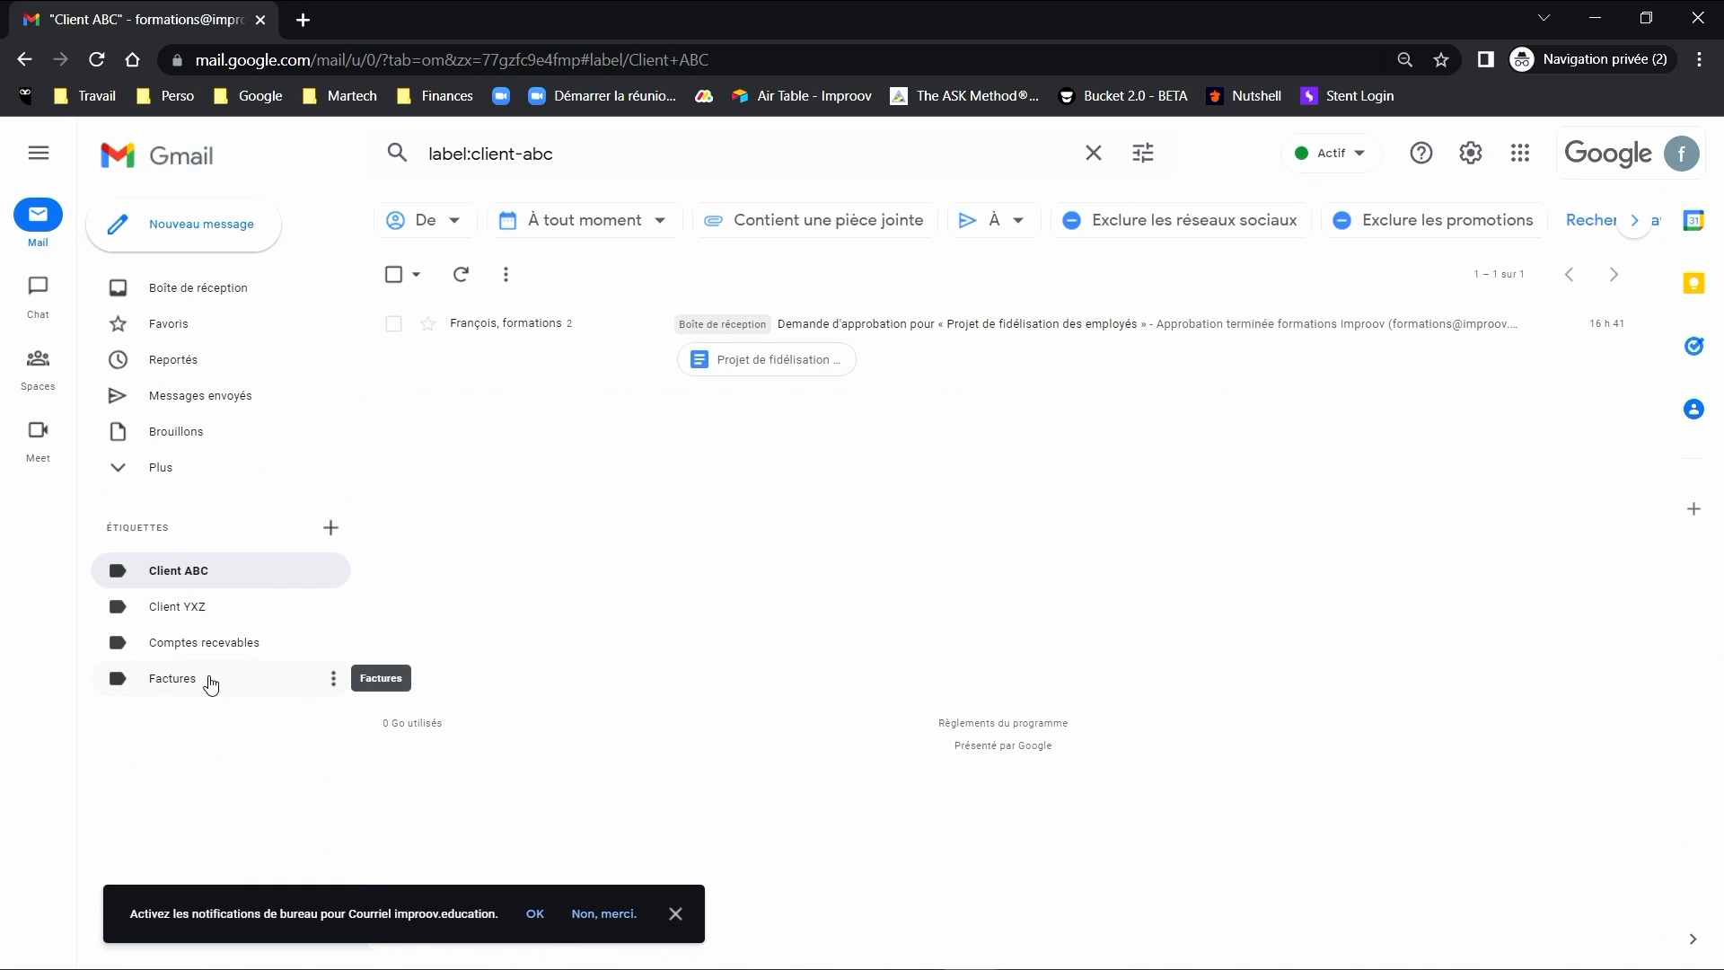
# - Create a new label named Projet Migration from within the approval request email so it is assigned to it, and return to the inbox
pyautogui.click(231, 291)
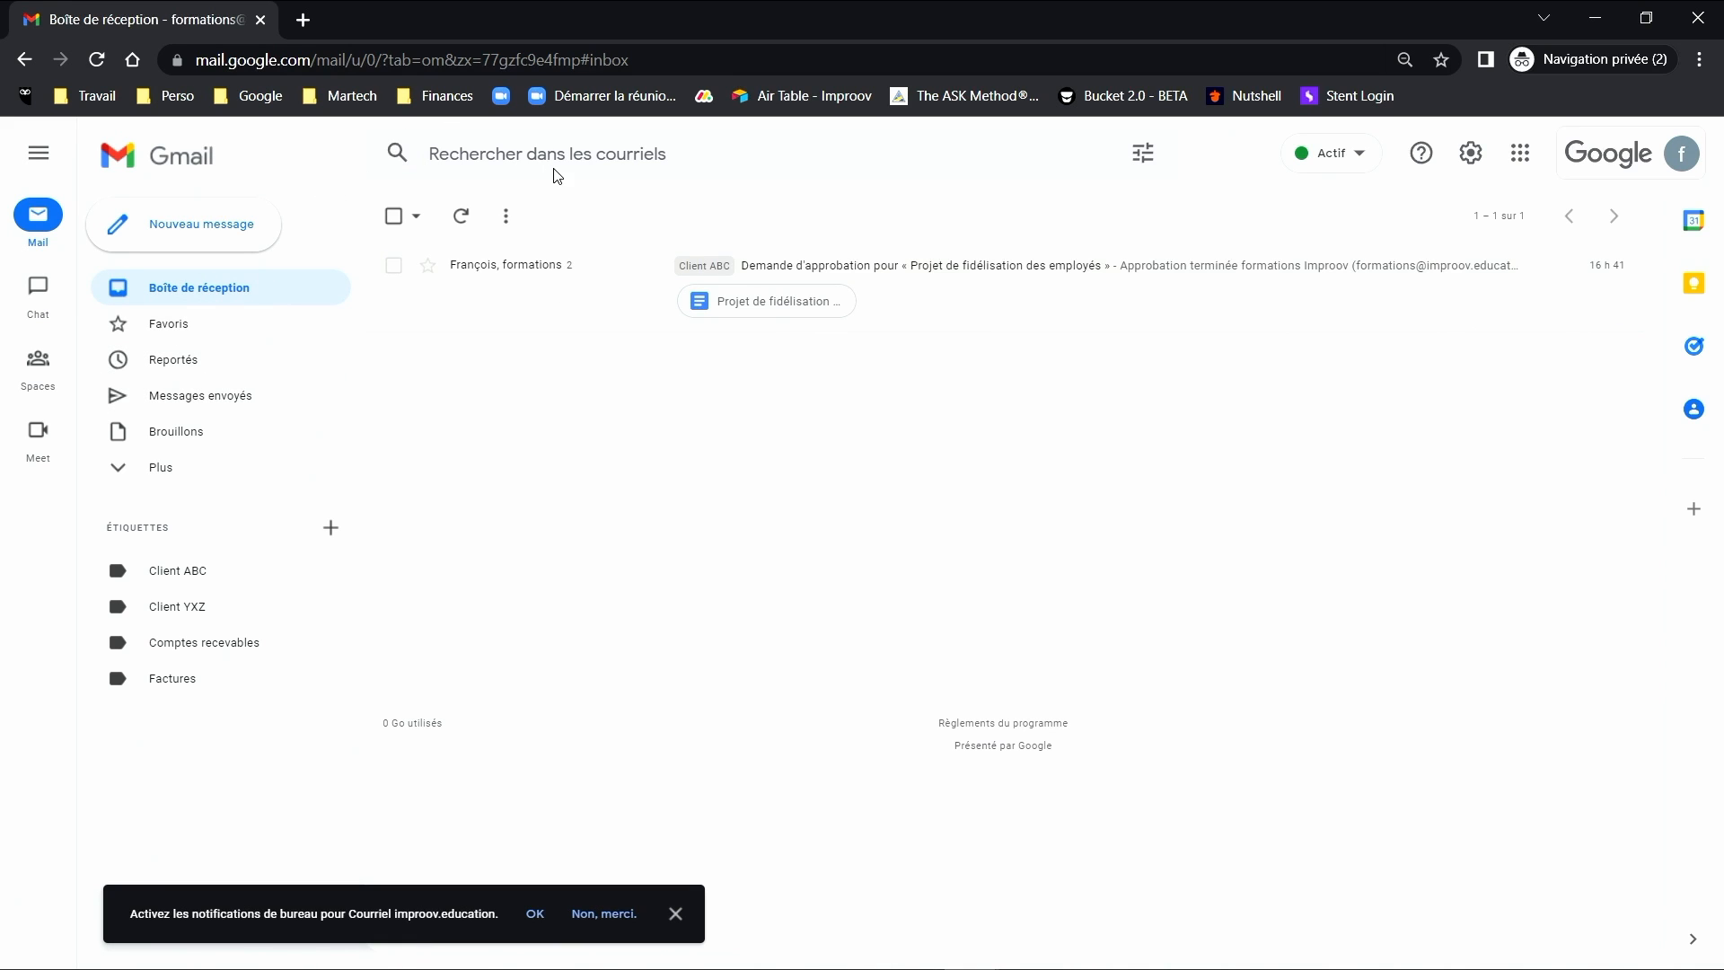
pyautogui.click(996, 262)
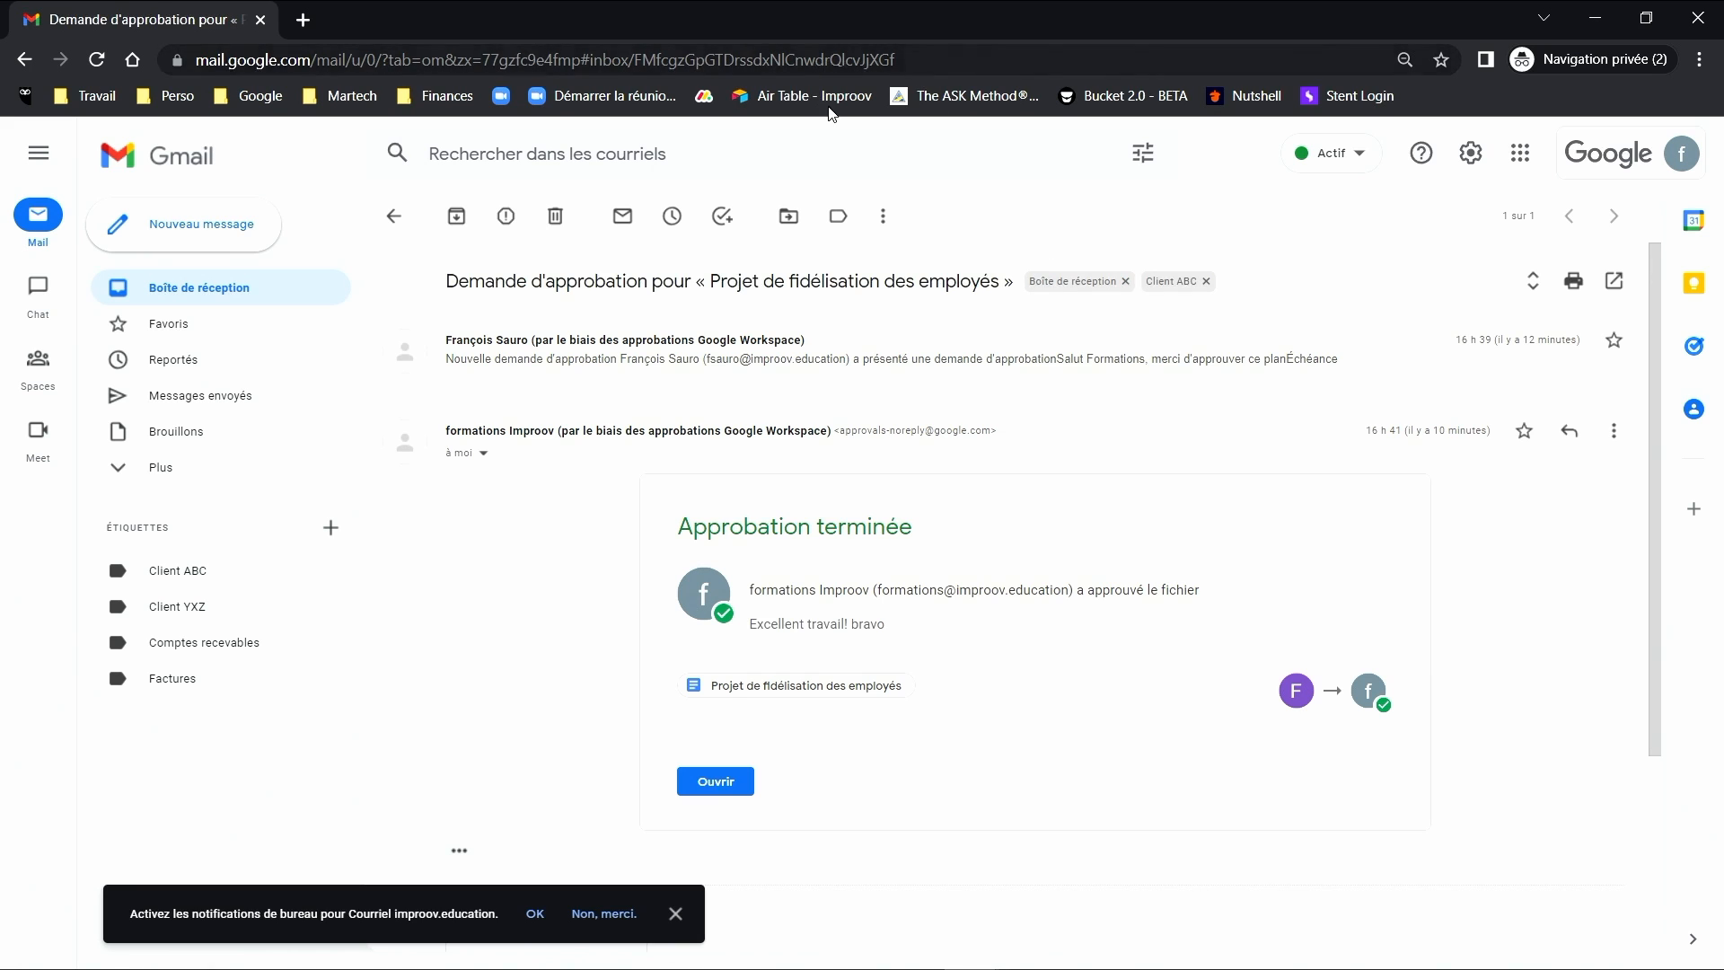
pyautogui.click(838, 216)
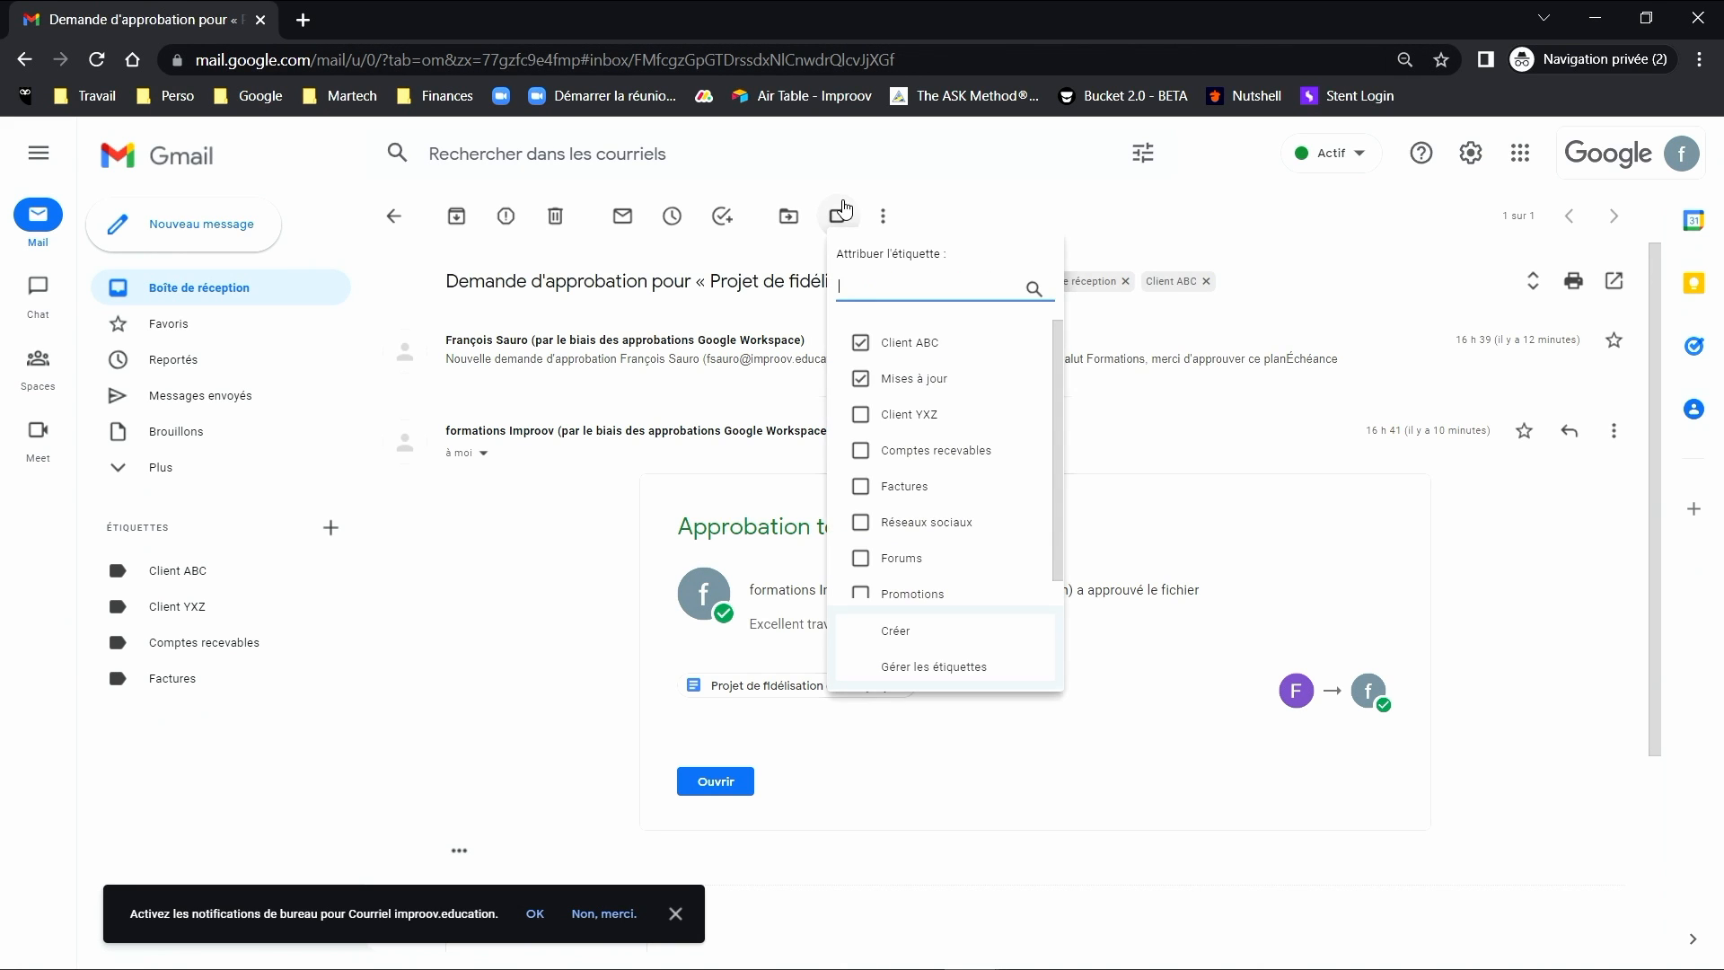
pyautogui.click(919, 638)
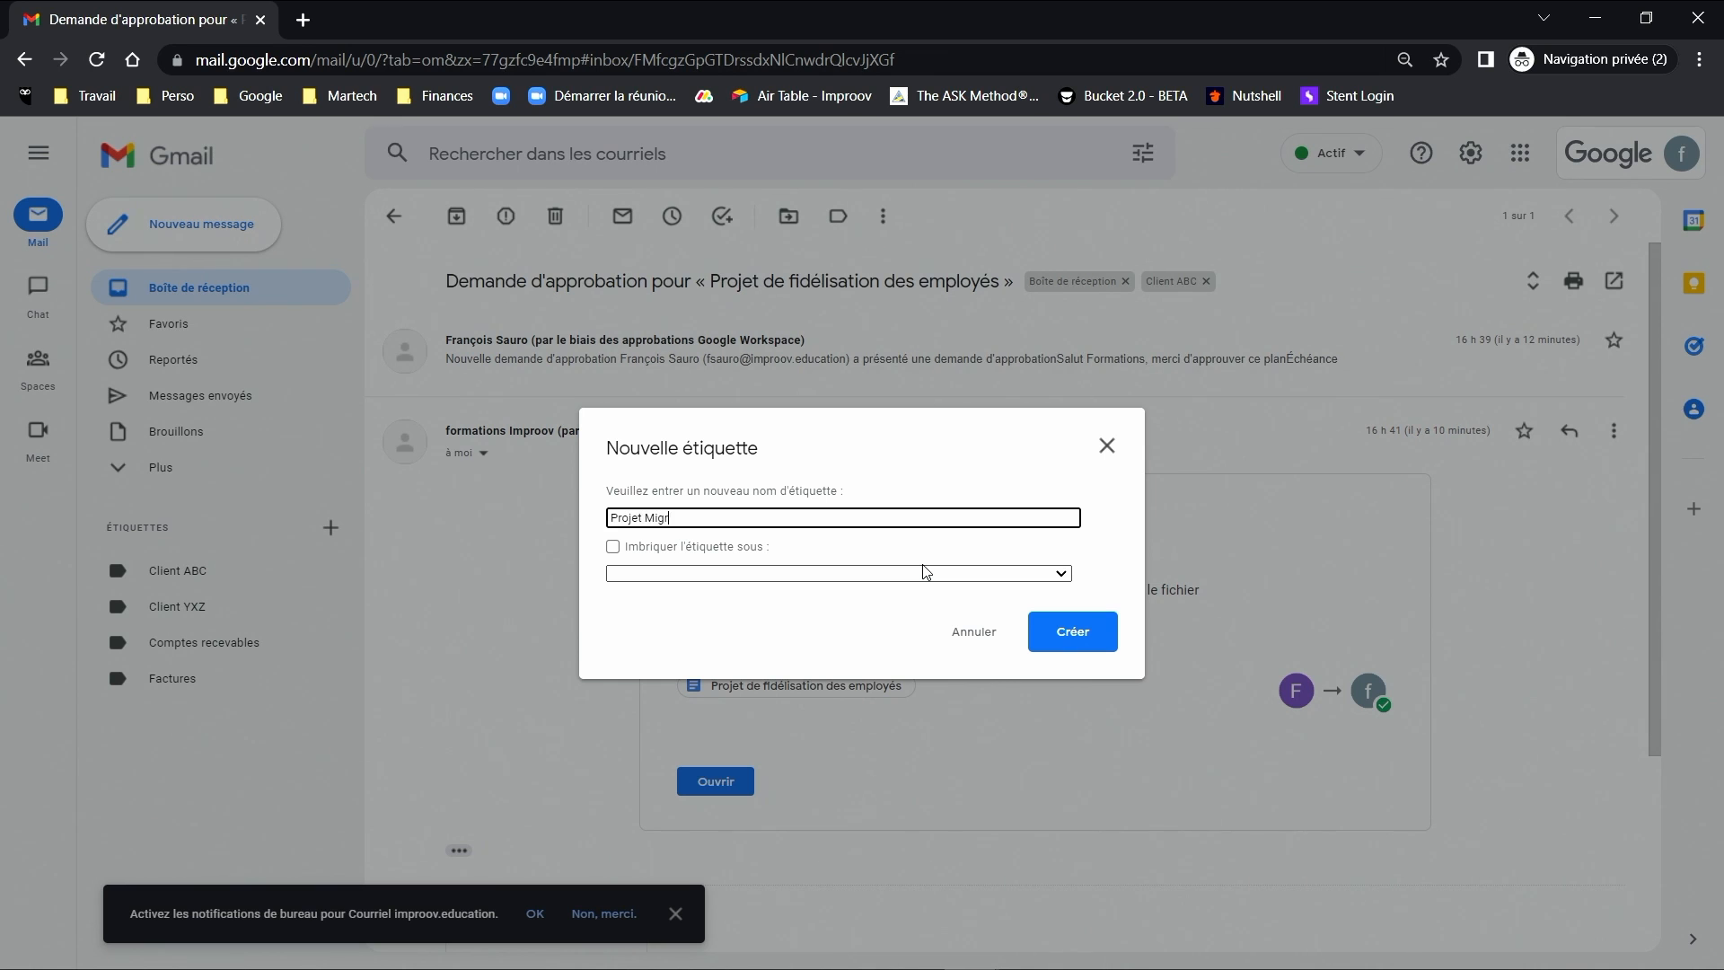
pyautogui.click(1070, 630)
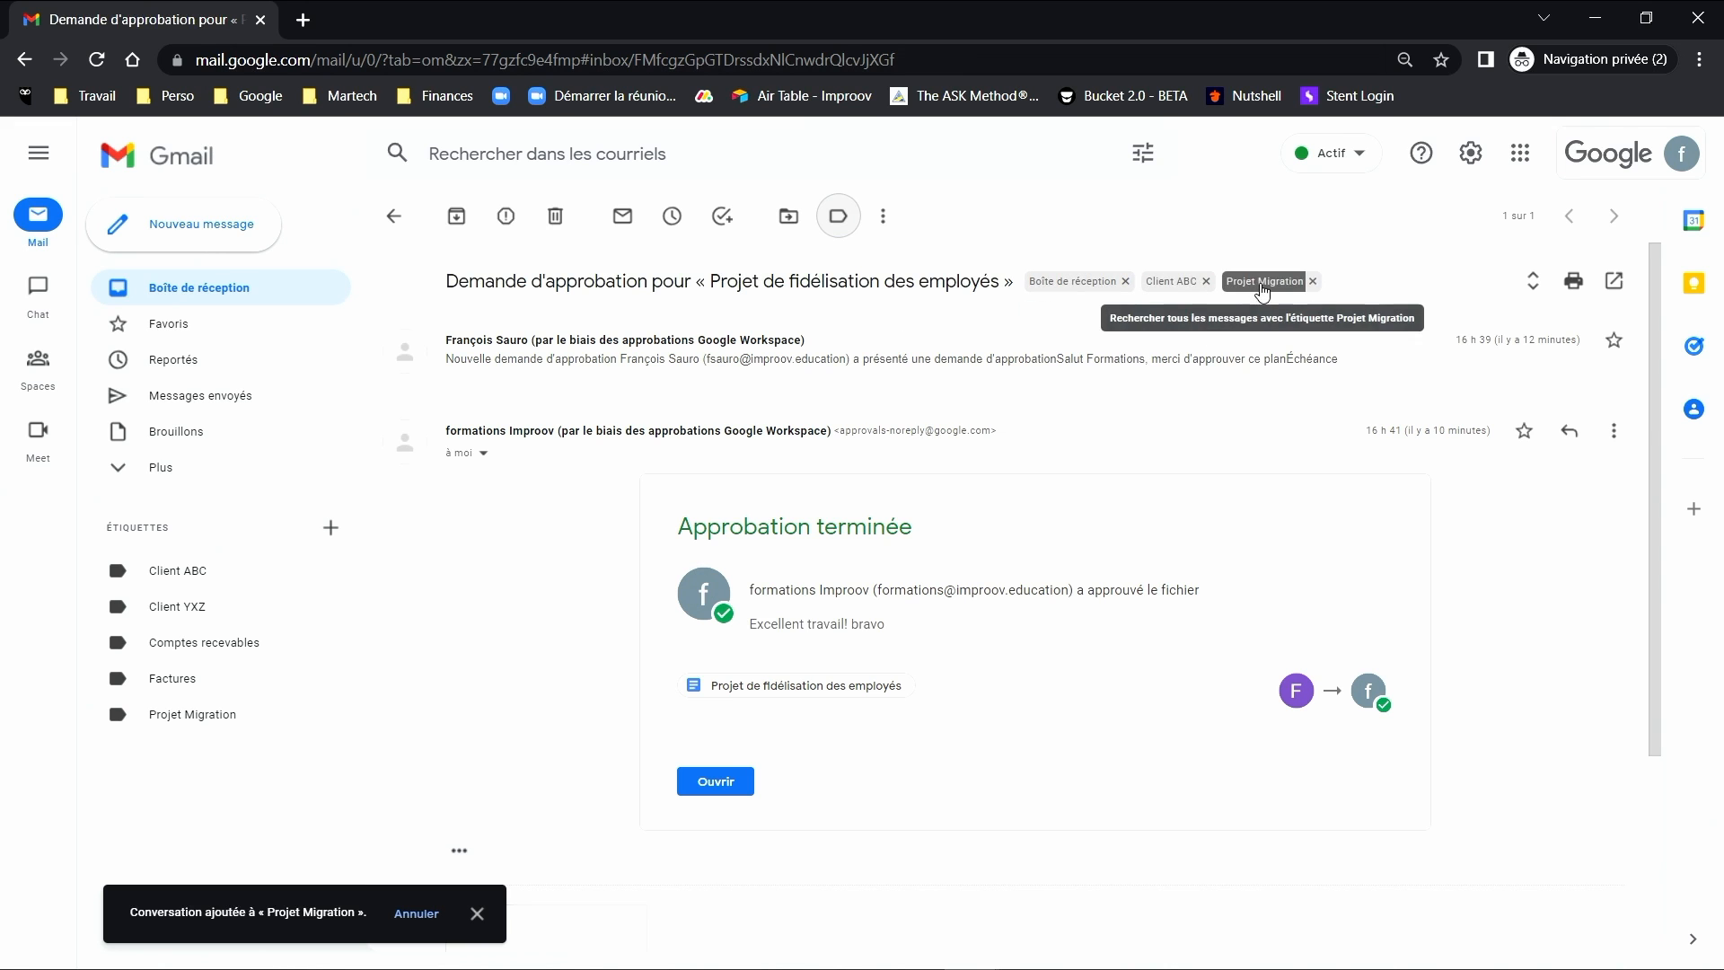
pyautogui.click(212, 286)
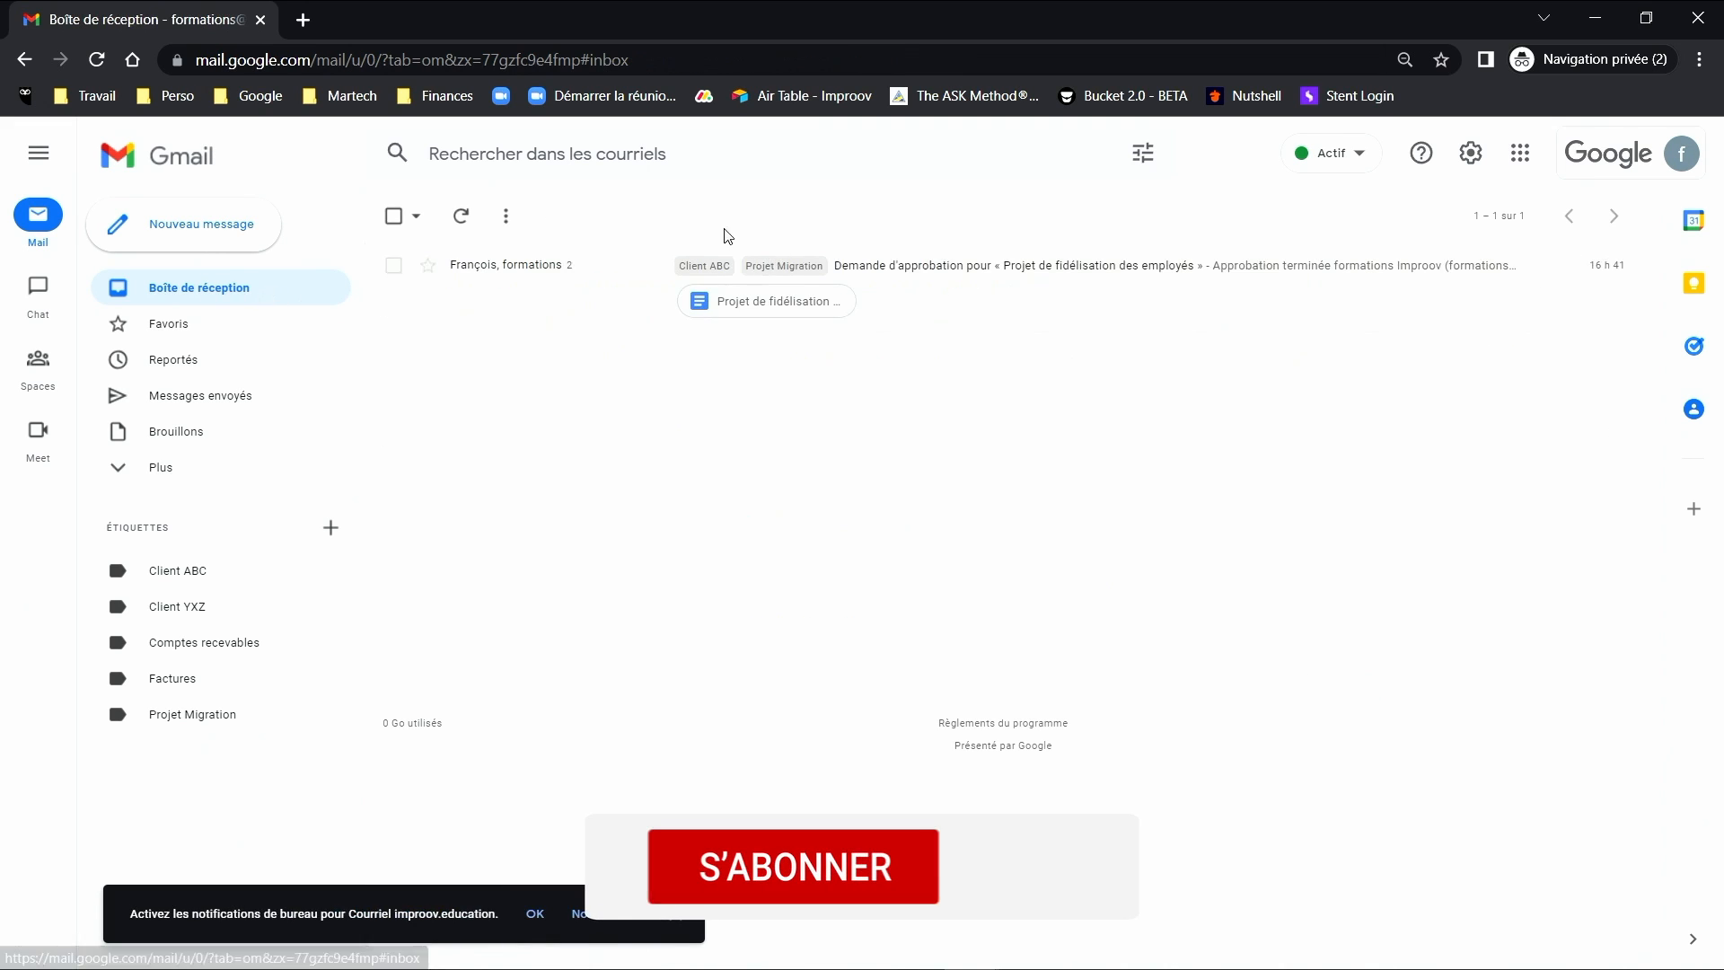
# - Remove the approval request email from the inbox and check that it is still filed under Client ABC and Projet Migration
pyautogui.click(986, 289)
pyautogui.click(1125, 281)
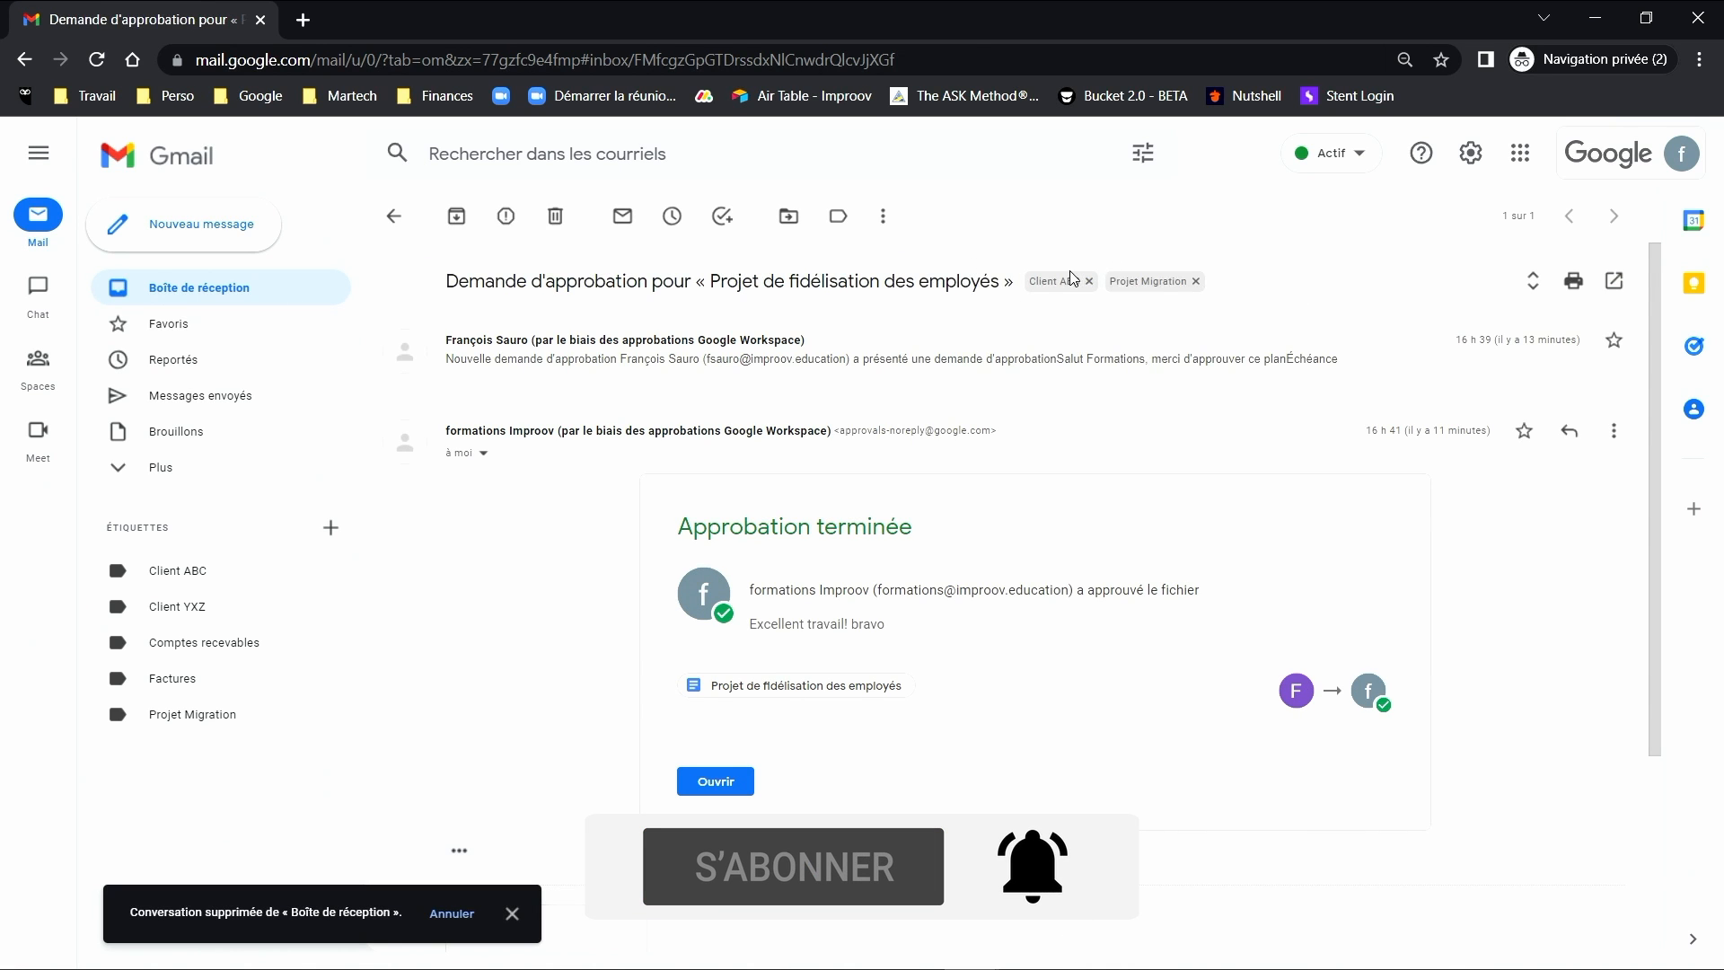
pyautogui.click(392, 217)
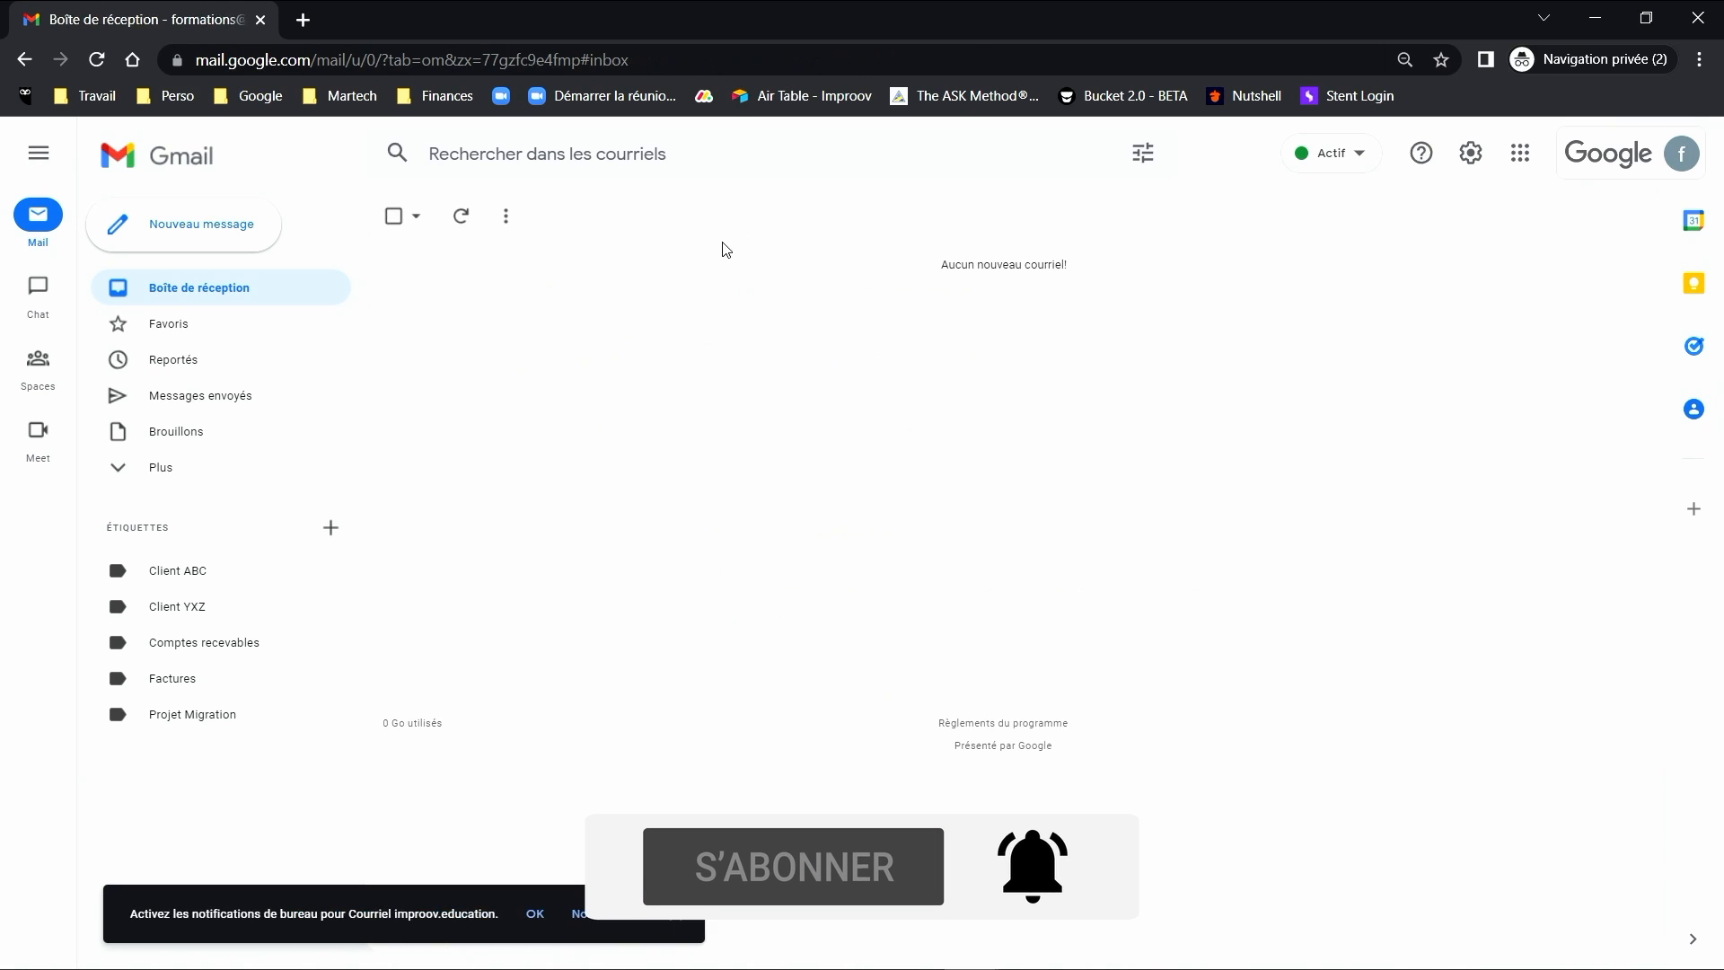
pyautogui.click(204, 582)
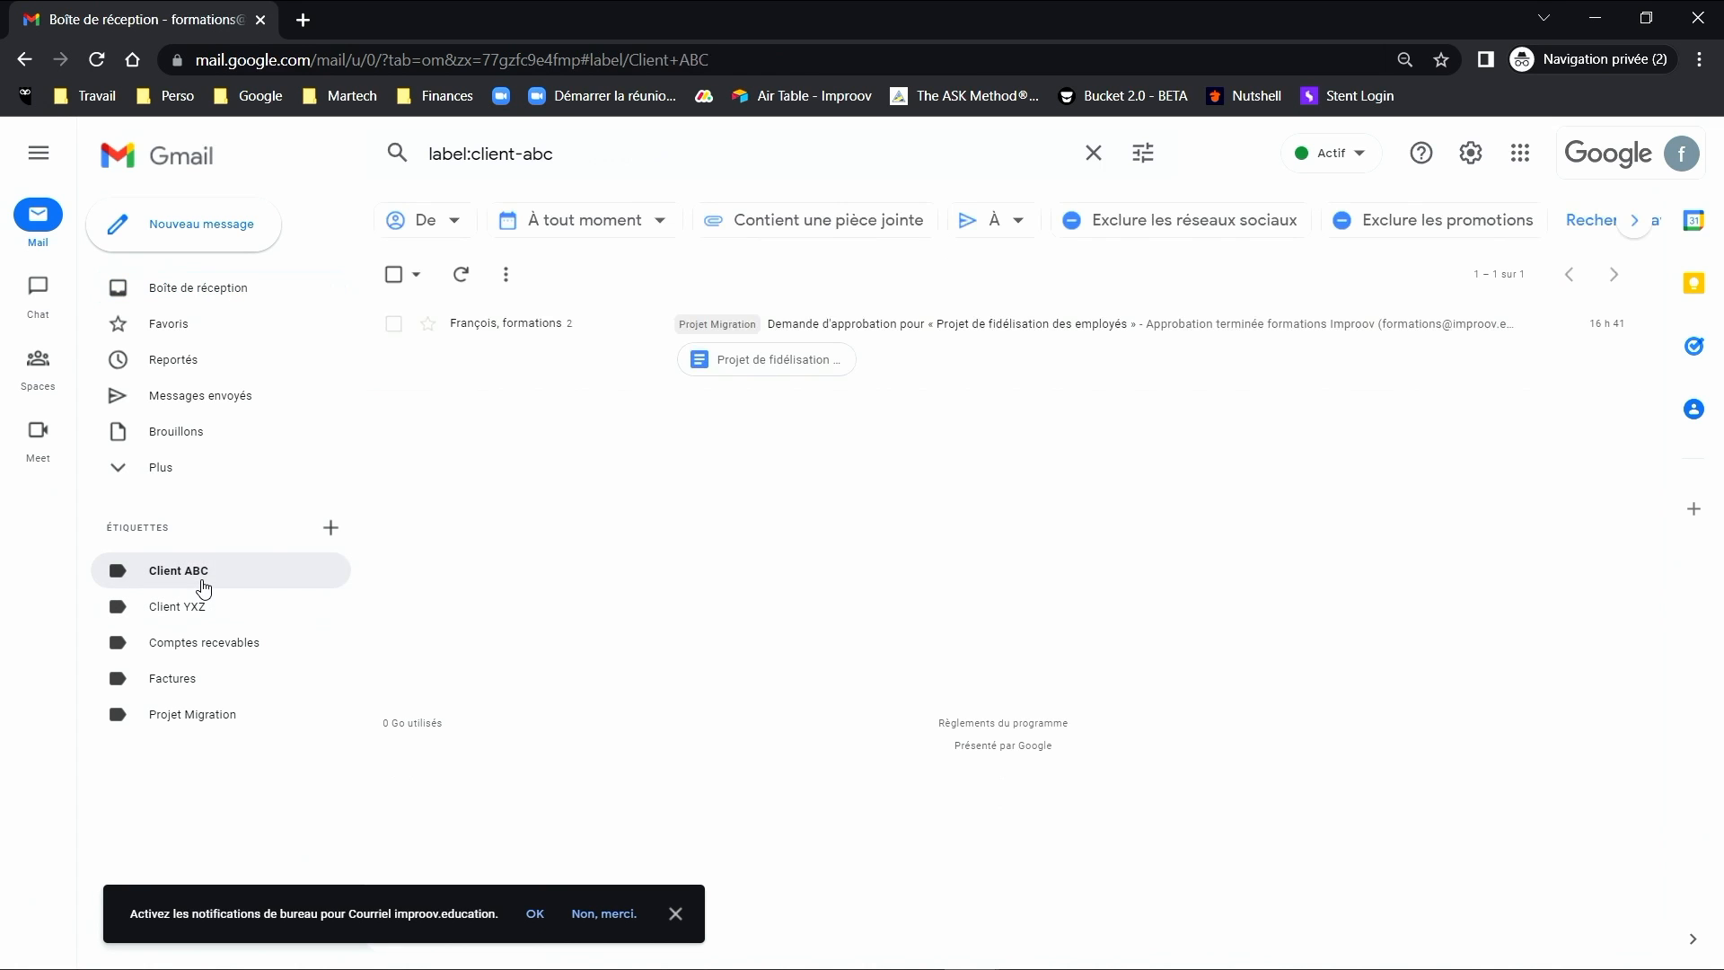
pyautogui.click(180, 727)
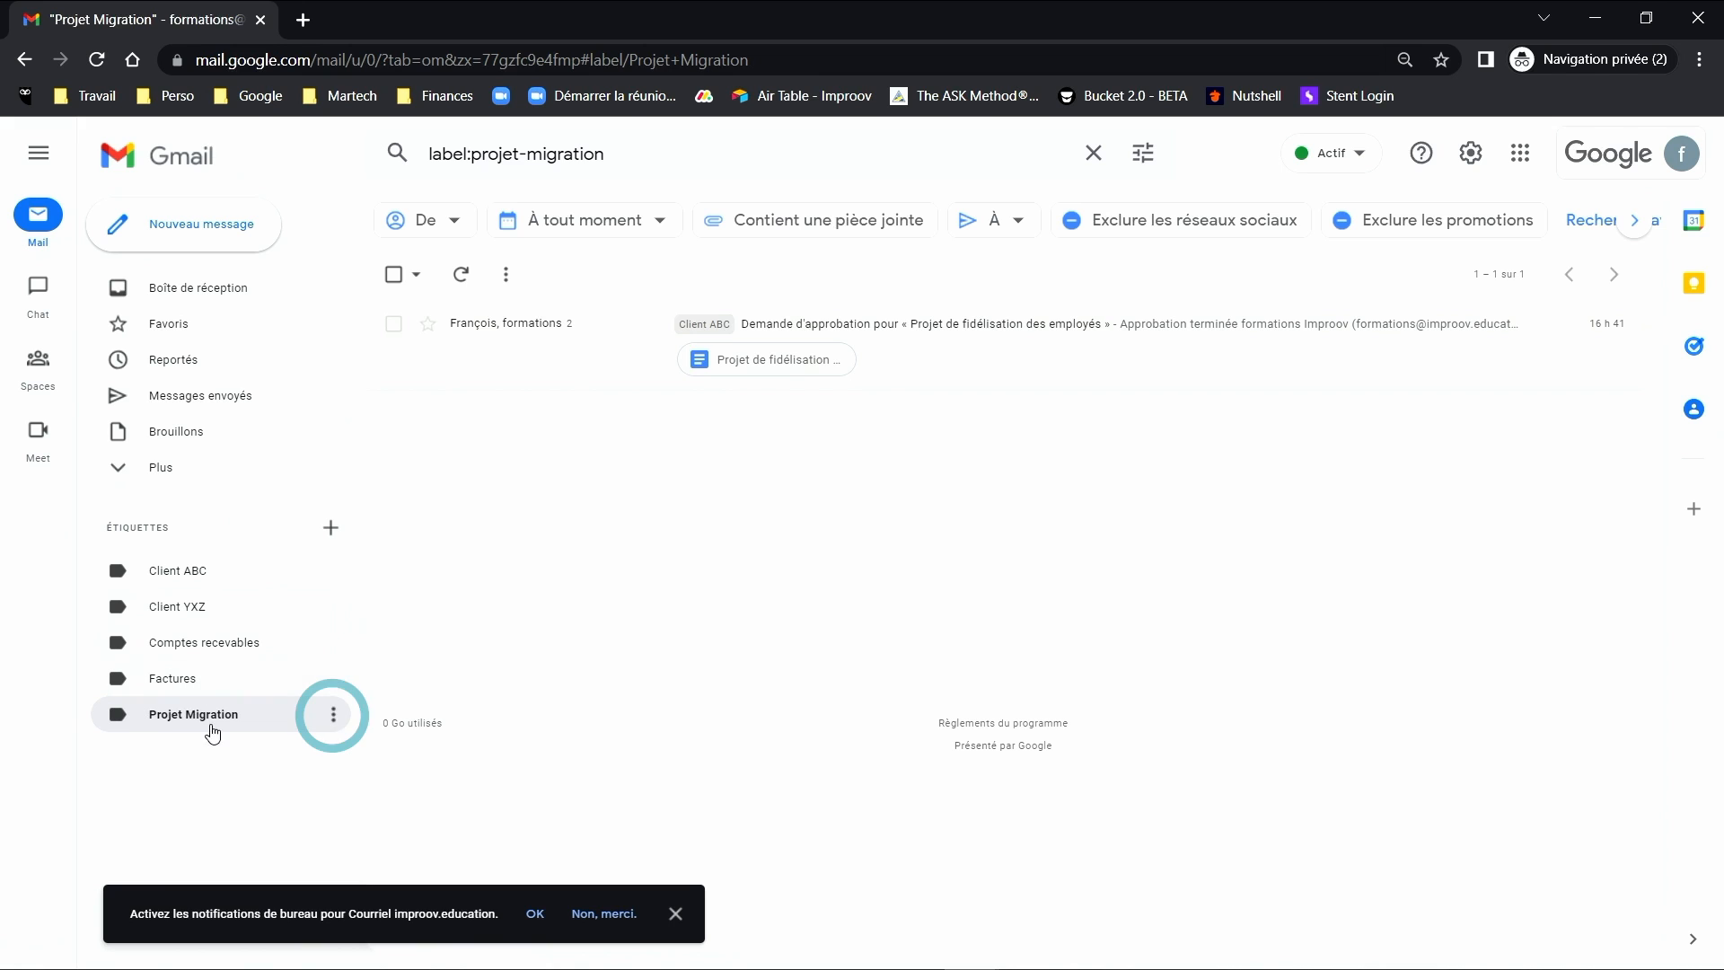
# - Set the colour of the Projet Migration label to yellow-orange
pyautogui.click(333, 713)
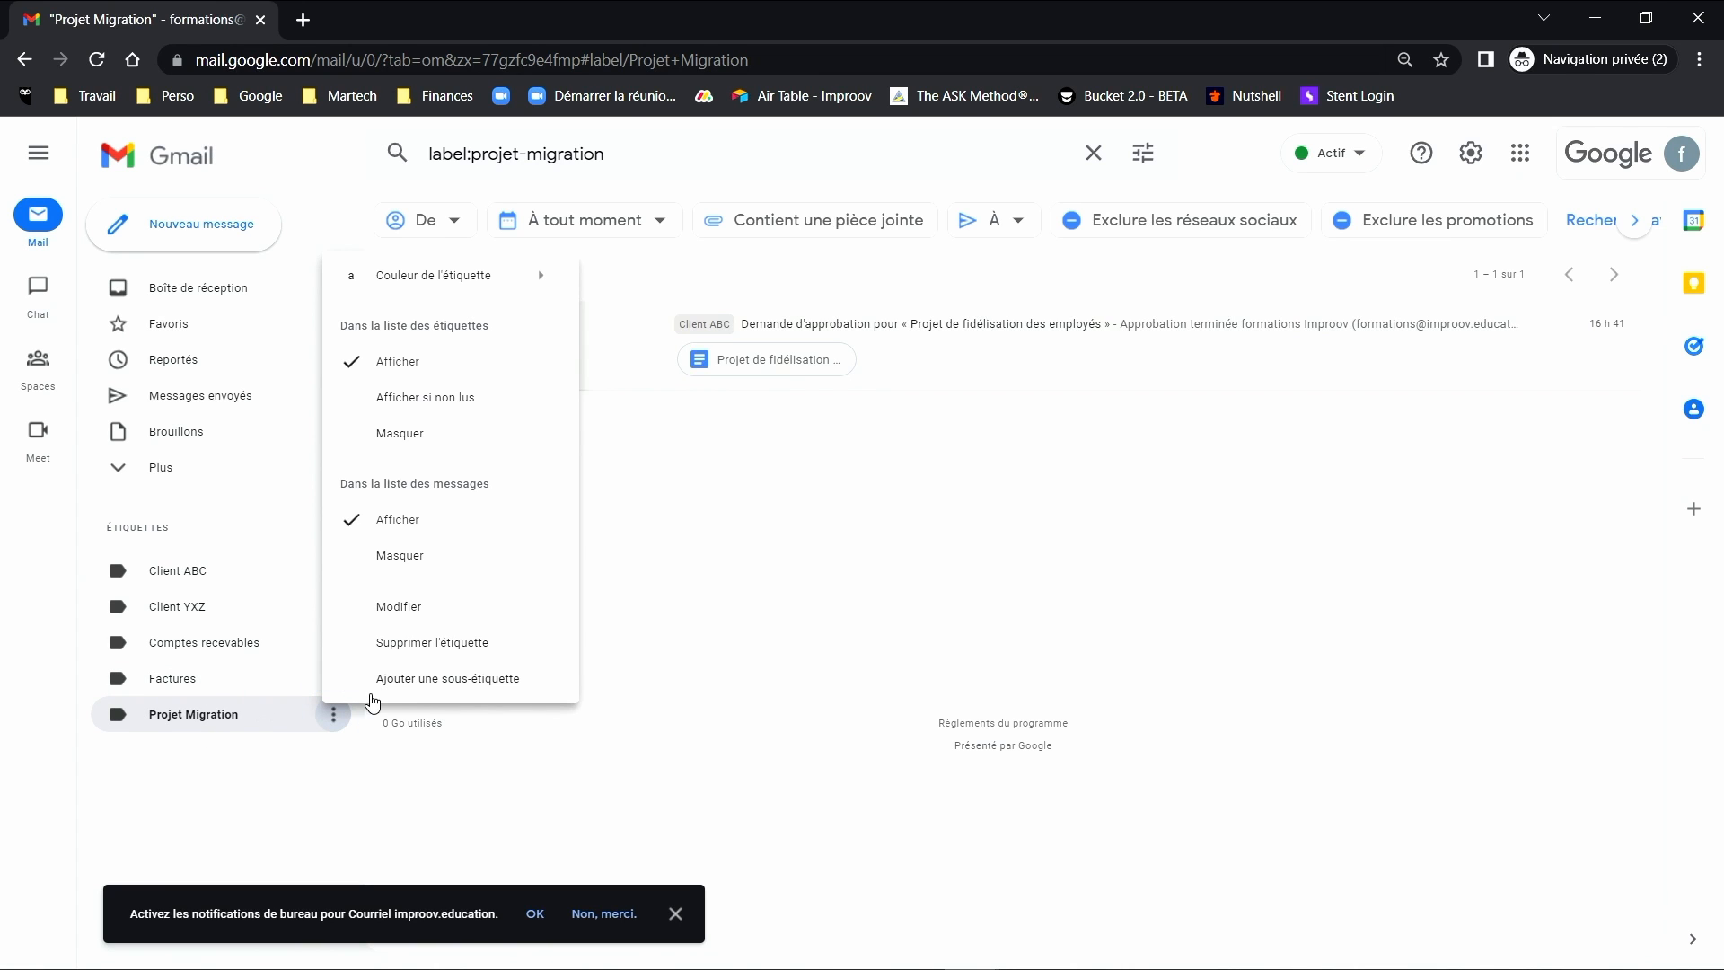
pyautogui.moveTo(495, 283)
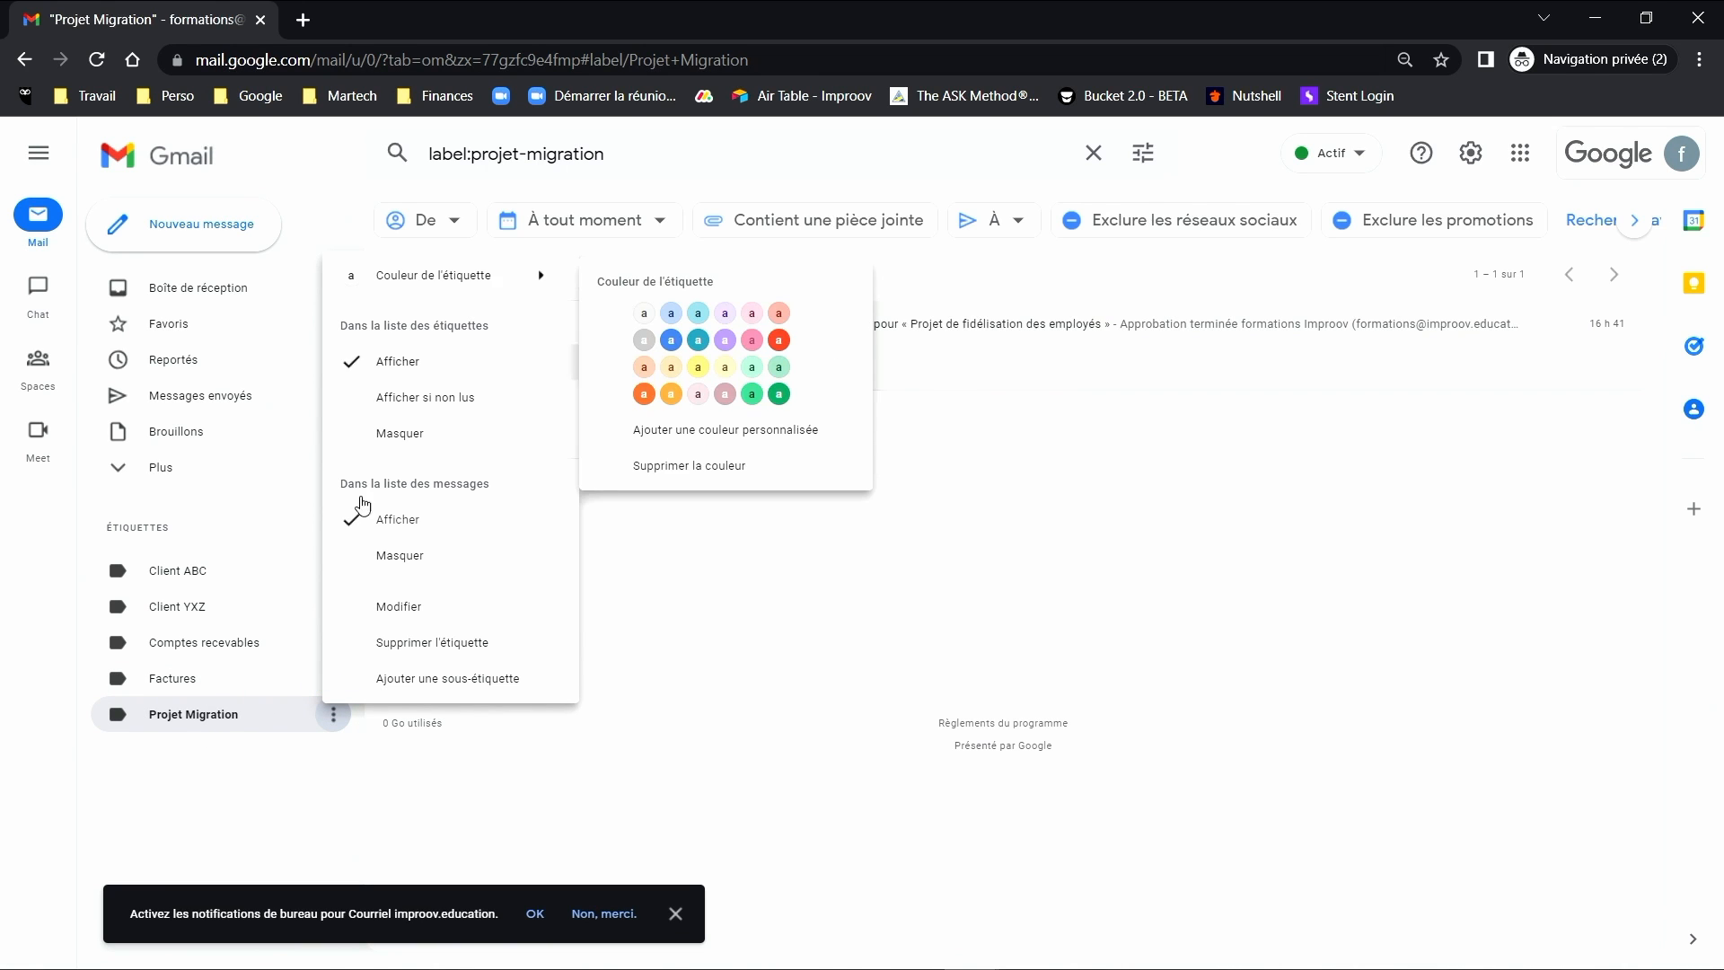
pyautogui.click(328, 770)
pyautogui.click(337, 723)
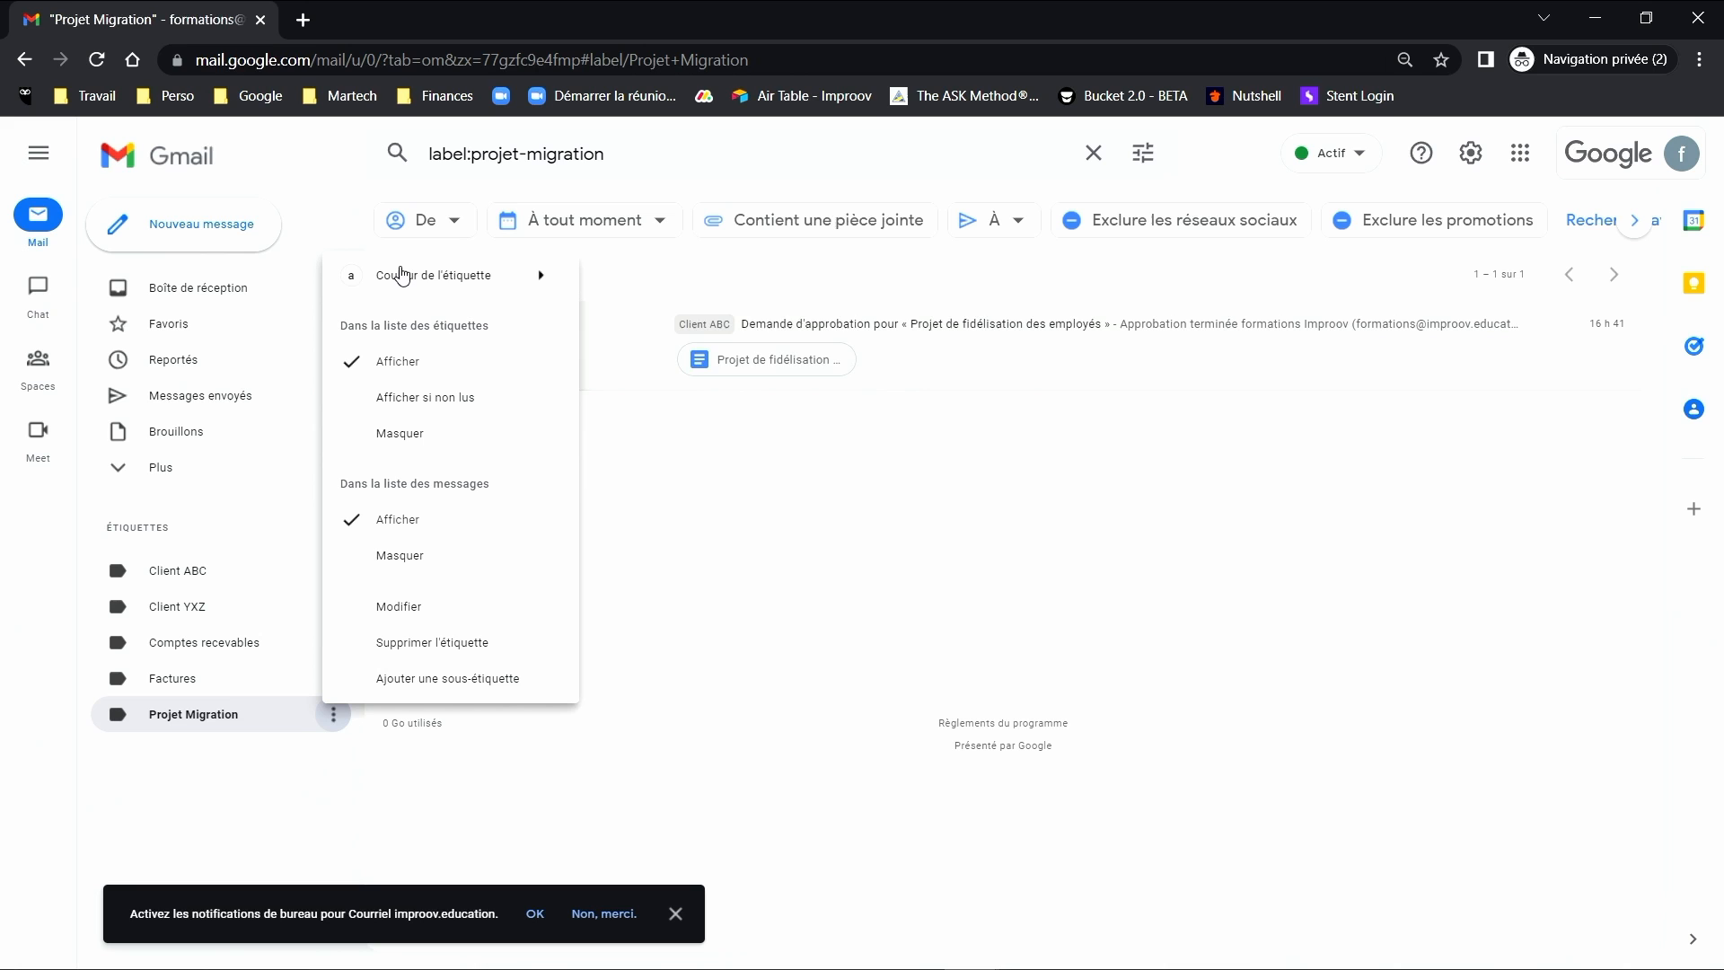
pyautogui.moveTo(548, 283)
pyautogui.click(671, 394)
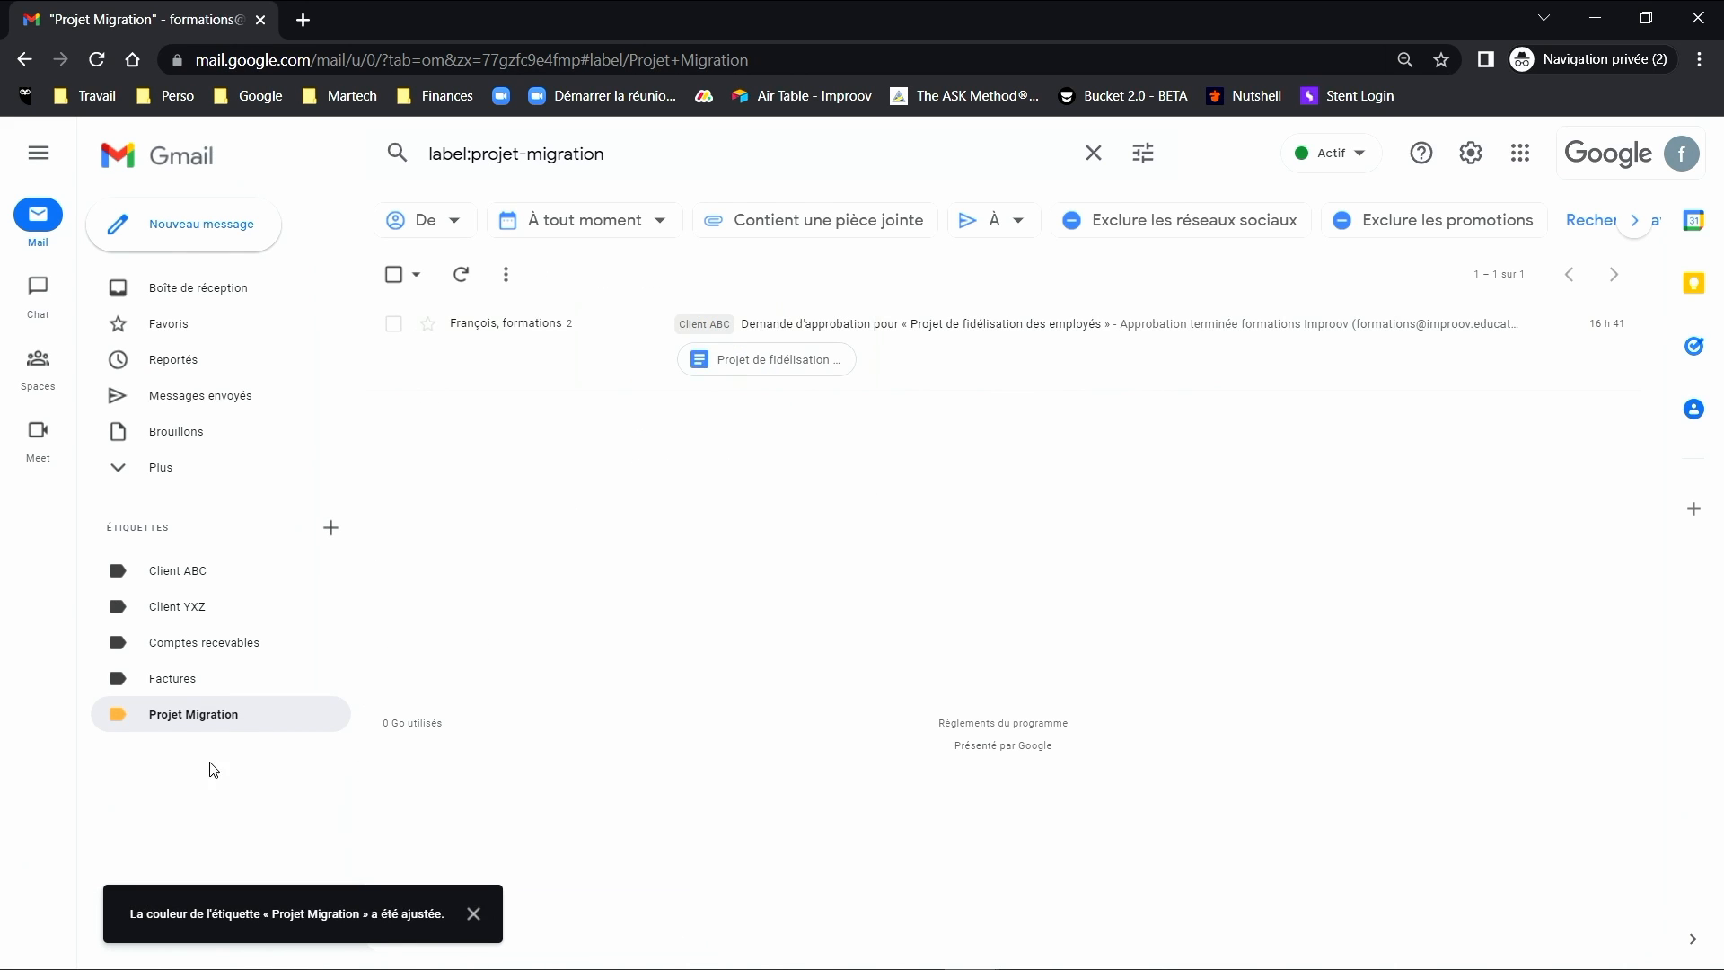
# - Set the colour of the Factures label to dark green
pyautogui.click(333, 678)
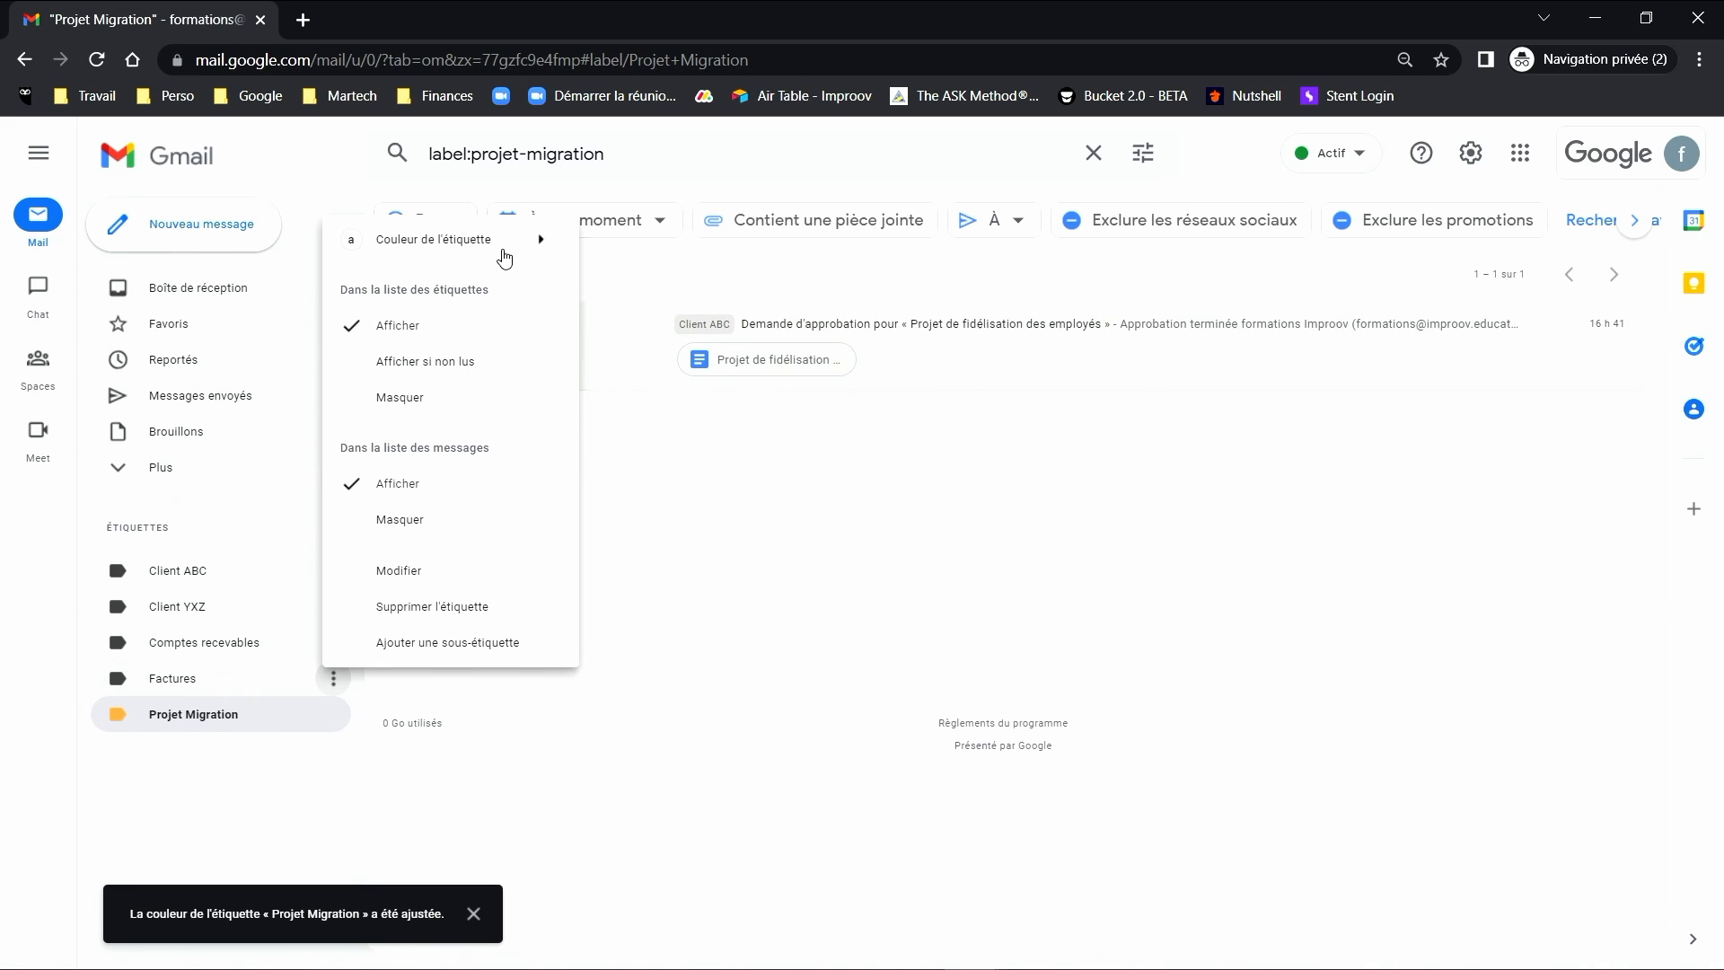
pyautogui.moveTo(508, 258)
pyautogui.click(779, 359)
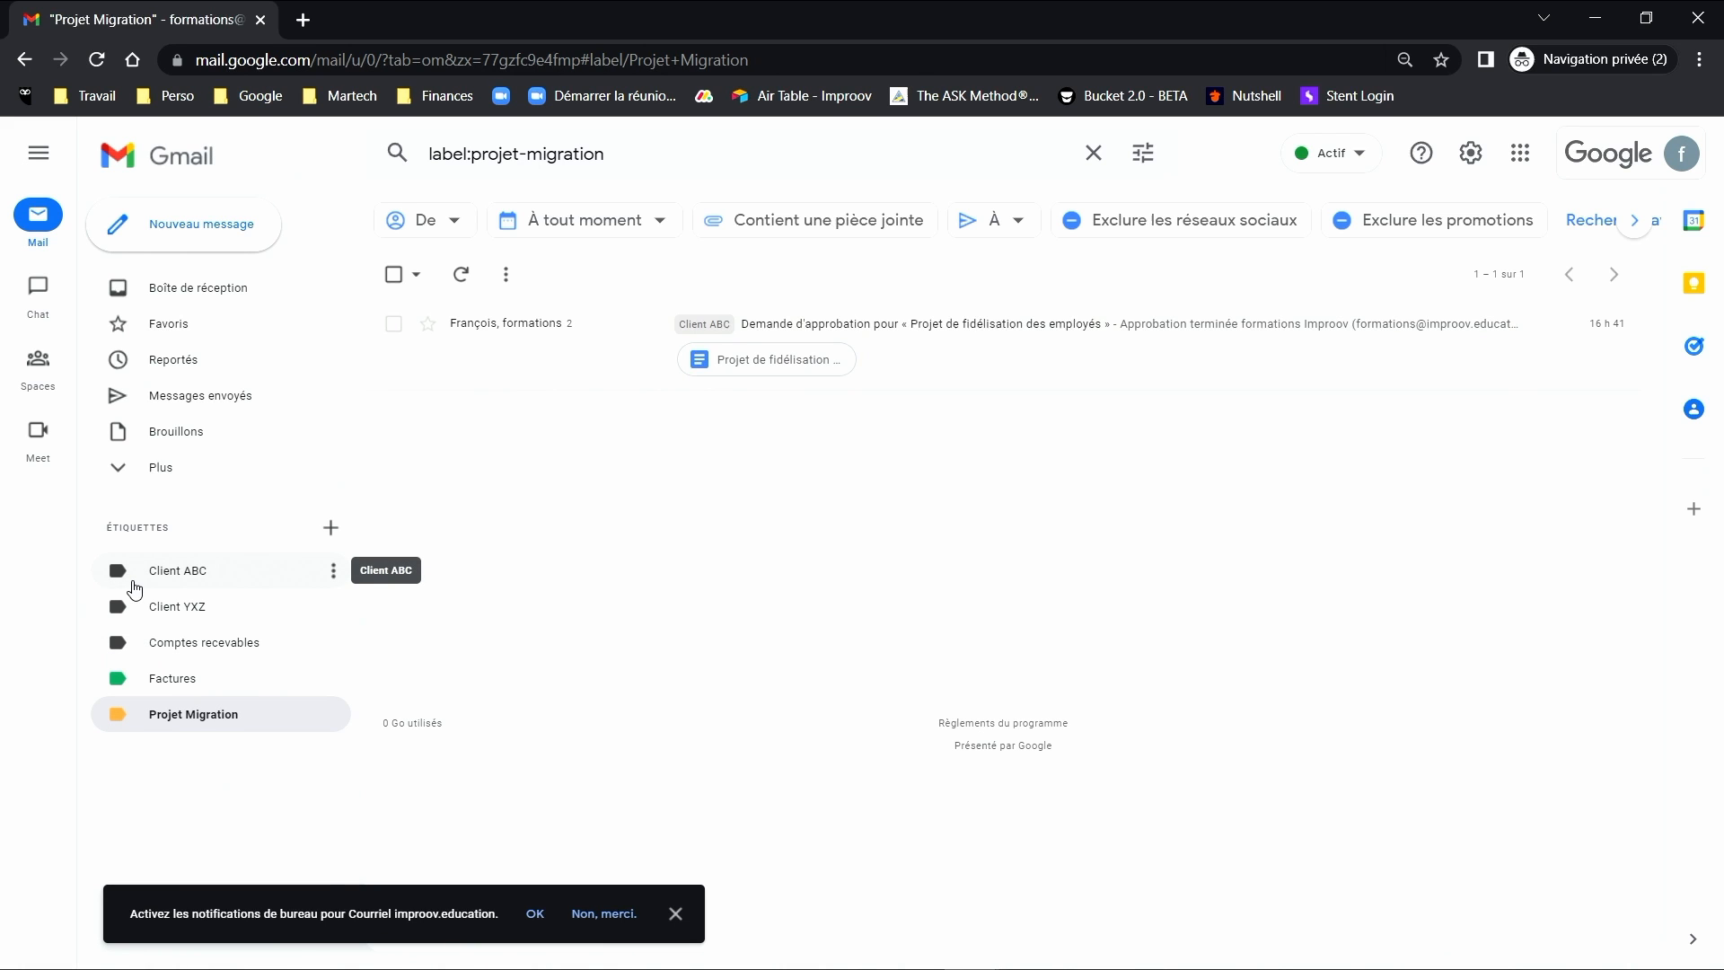
# - Create a new label named Clients without nesting it under another label
pyautogui.click(331, 527)
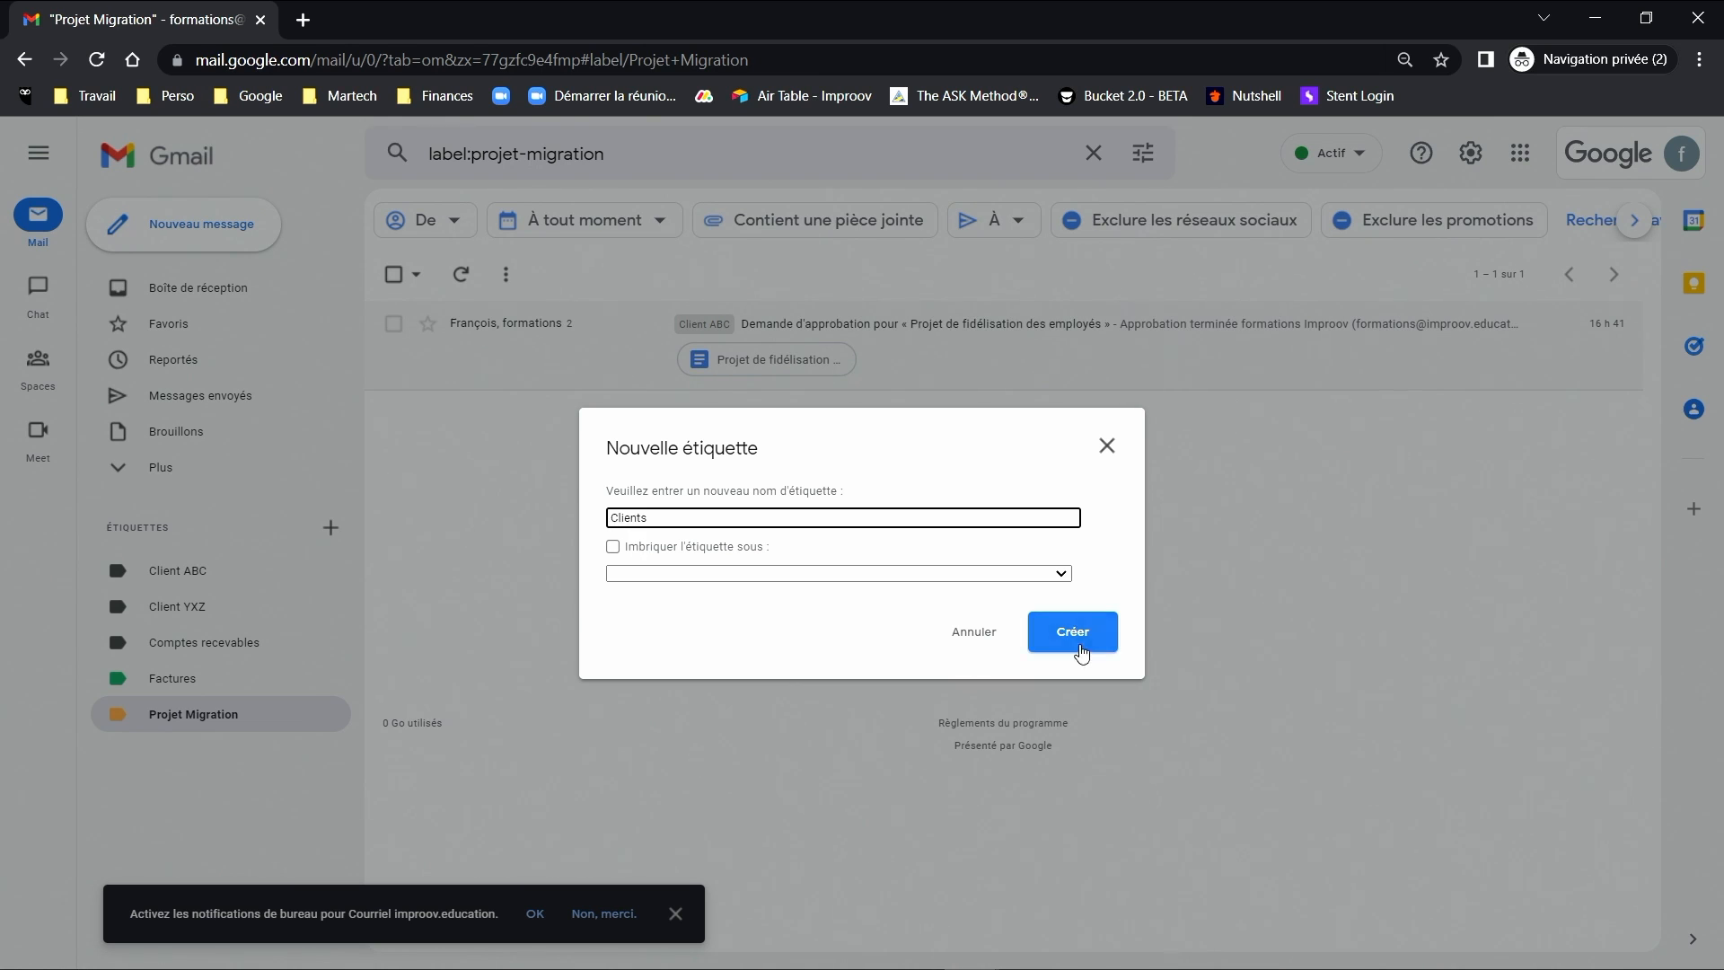
pyautogui.click(1077, 643)
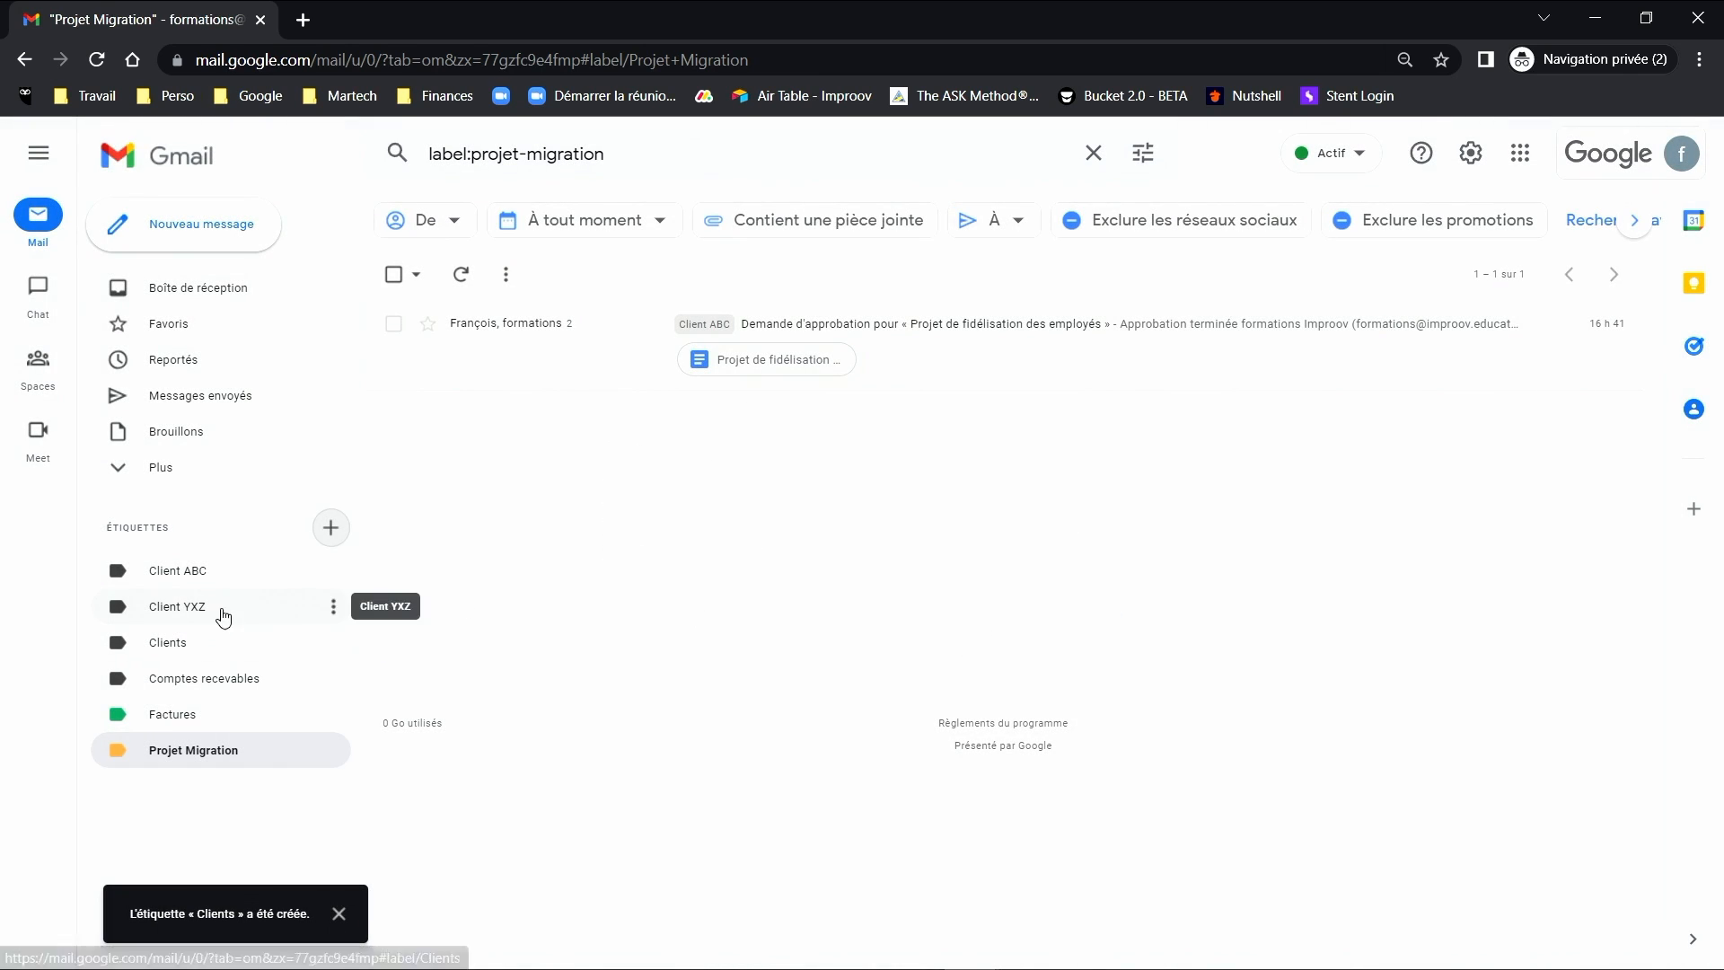
pyautogui.moveTo(219, 614); pyautogui.dragTo(176, 637)
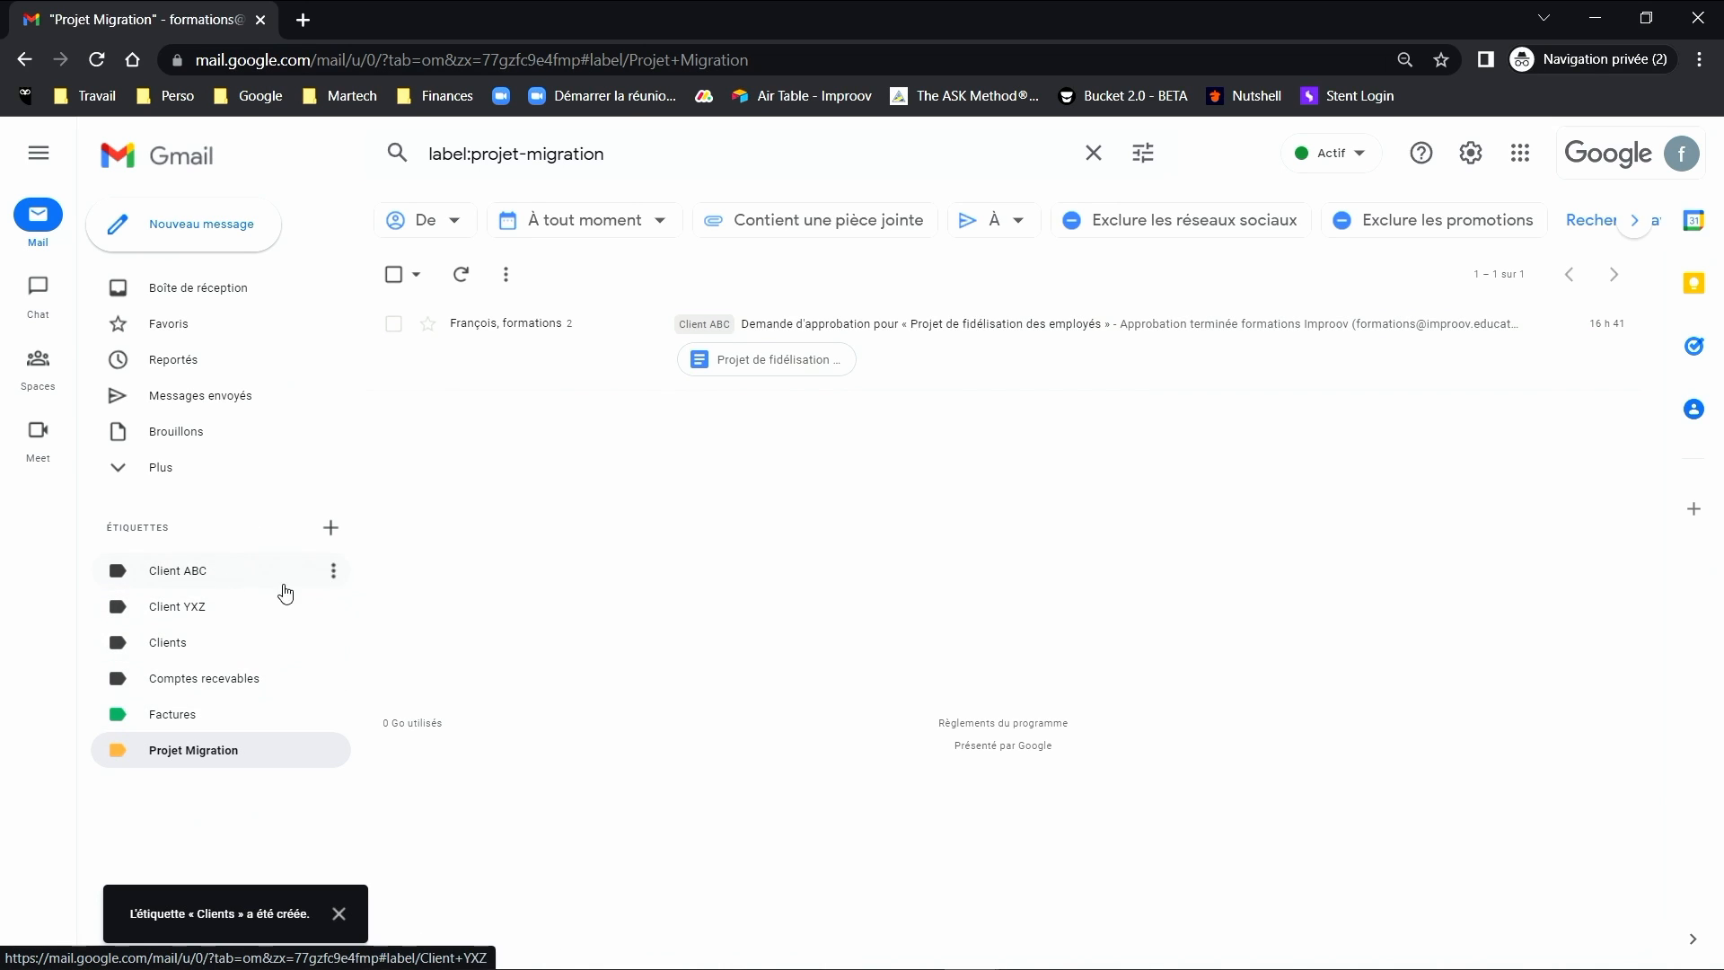
# - Edit the Client ABC label so it is nested under the Clients label
pyautogui.click(333, 571)
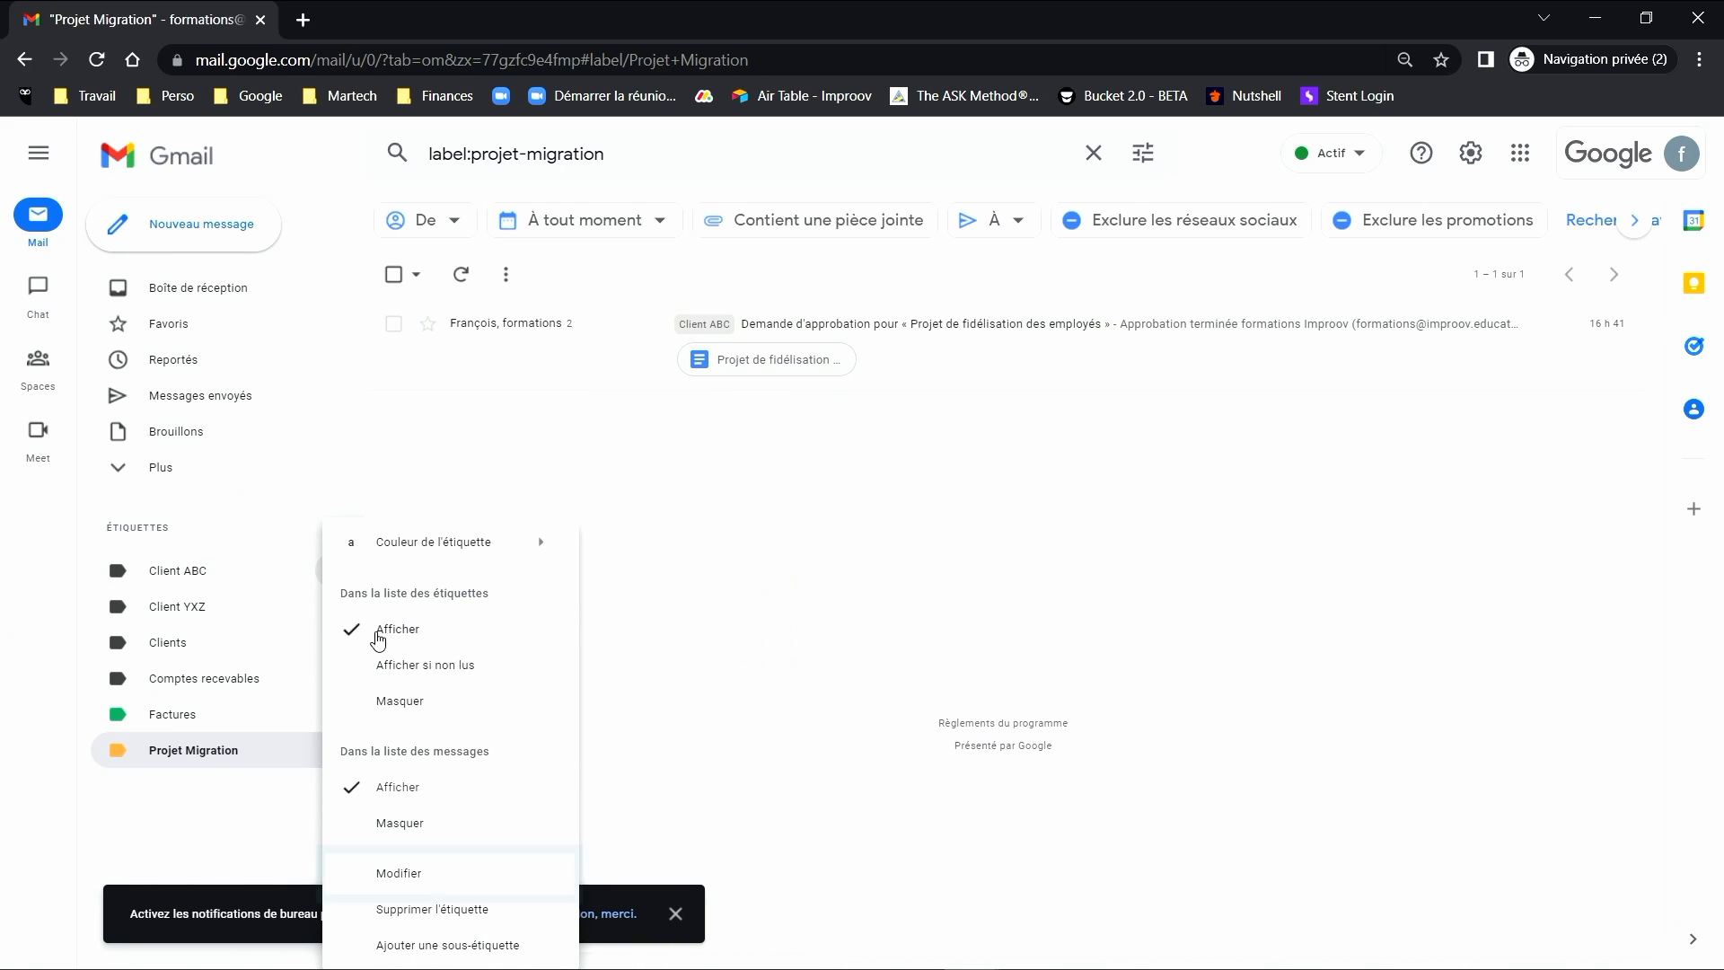
pyautogui.click(371, 875)
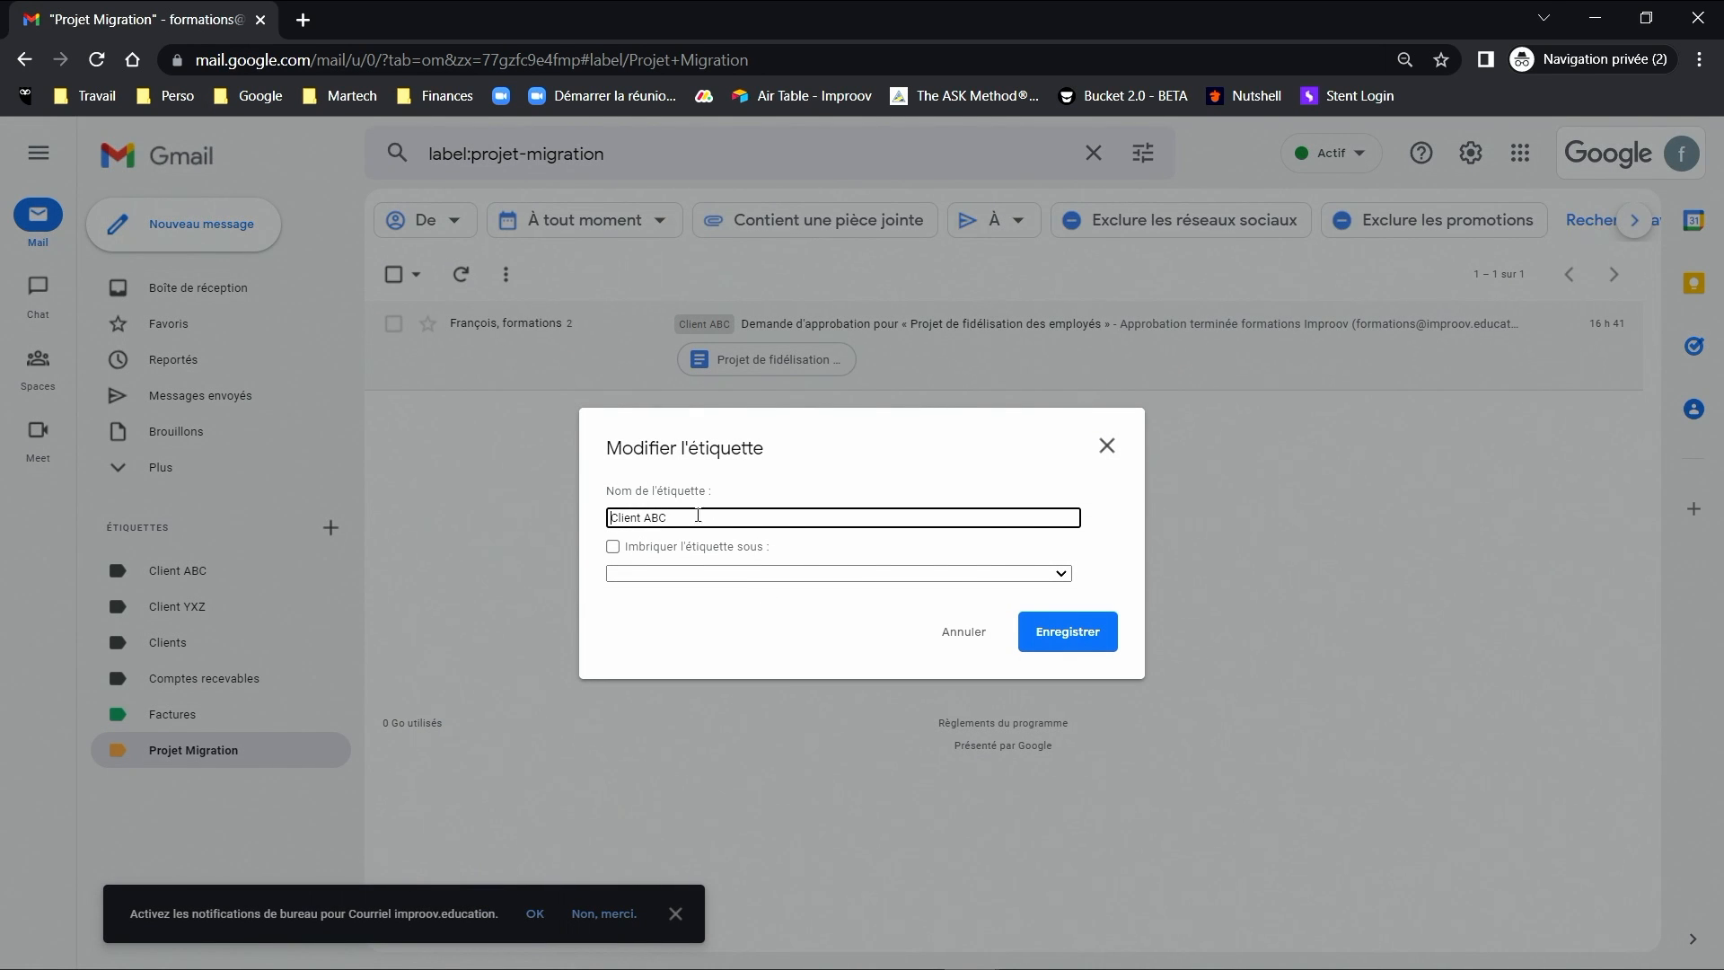
pyautogui.click(626, 556)
pyautogui.click(630, 572)
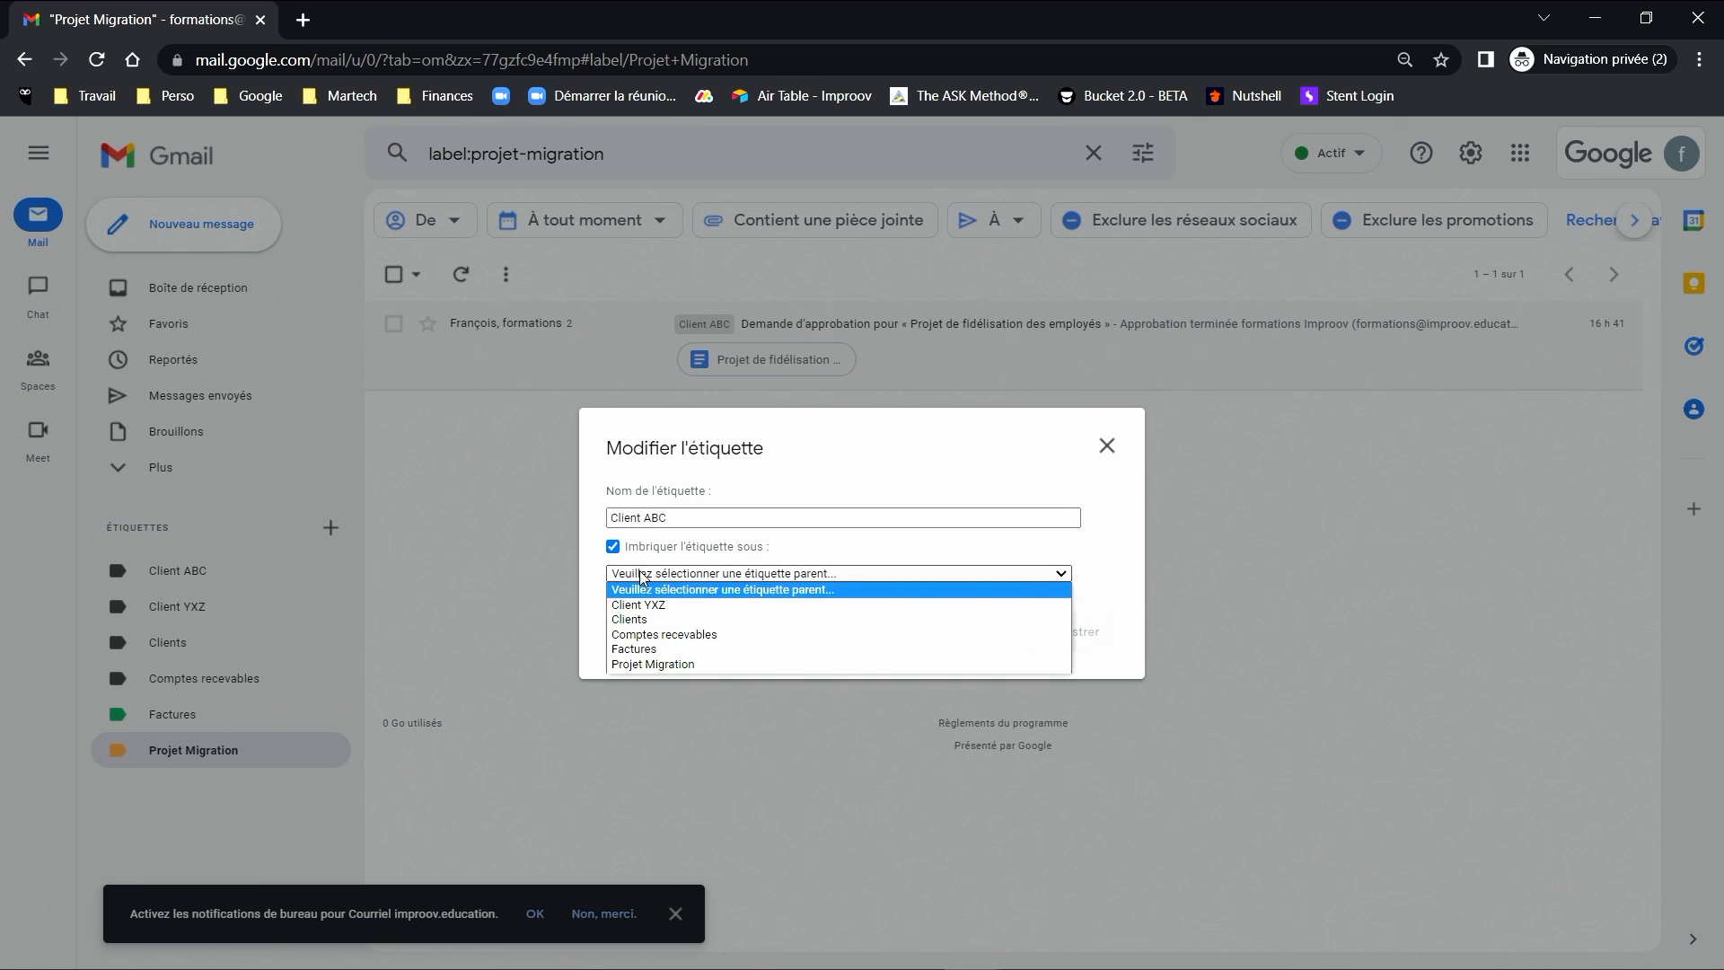
pyautogui.click(651, 619)
pyautogui.click(1078, 636)
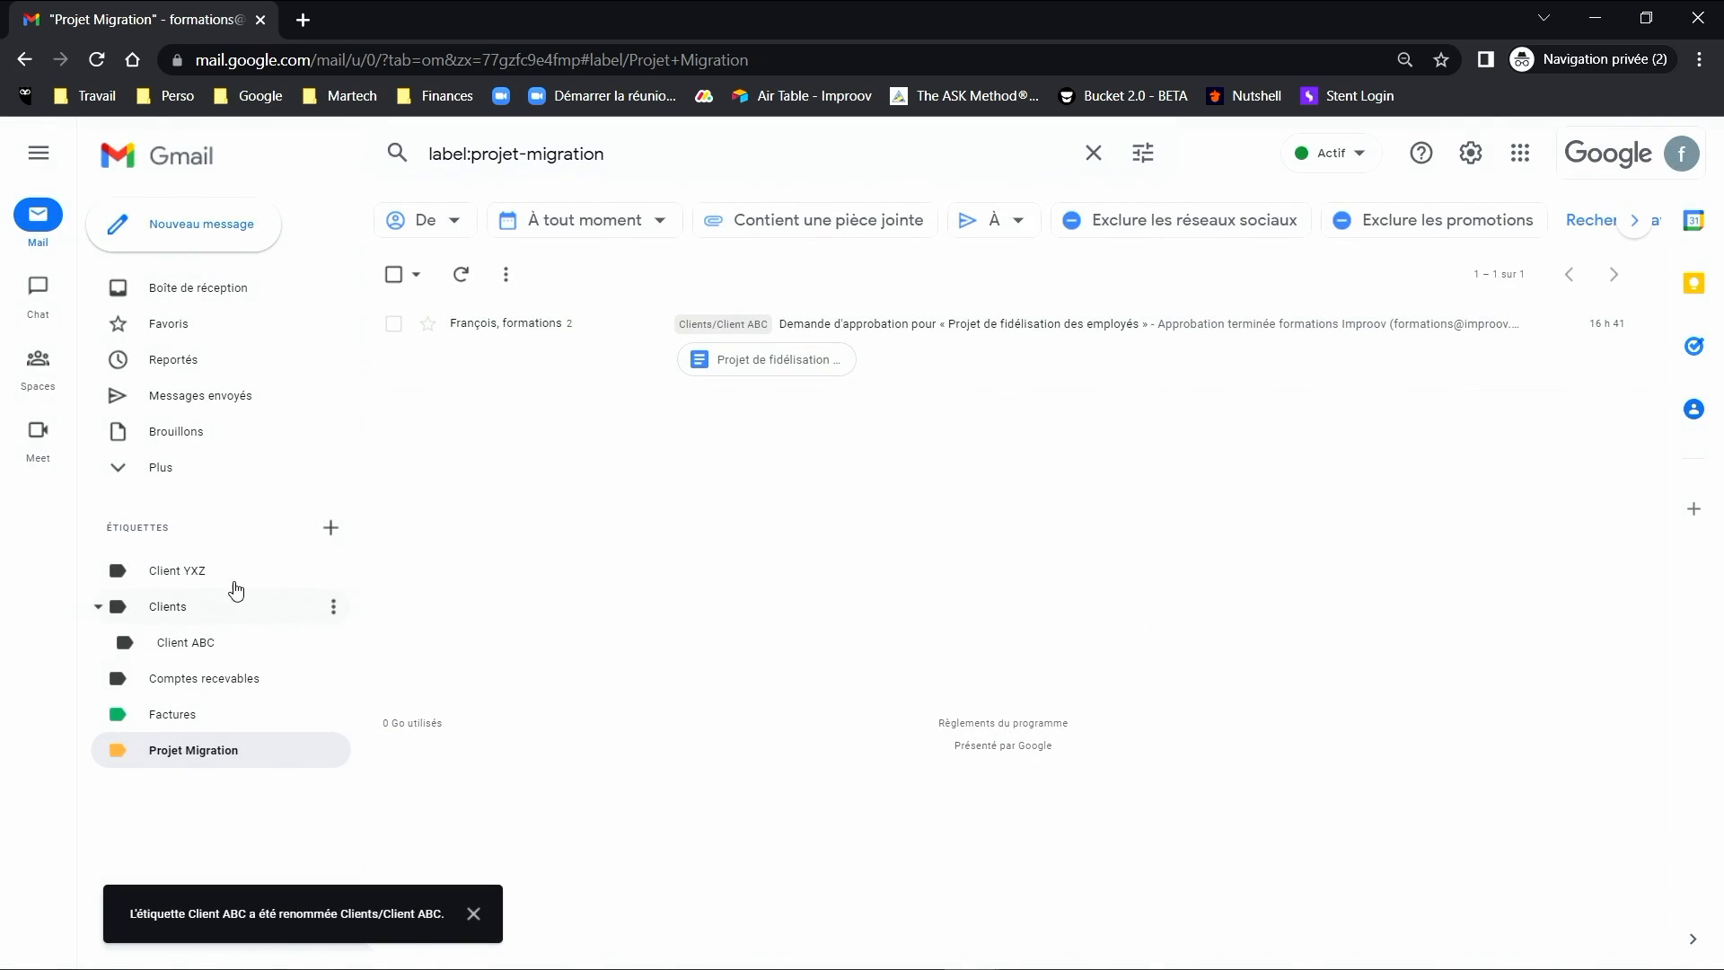
# - Nest the Client YXZ label under Clients, and collapse and expand the Clients group to check it
pyautogui.click(333, 570)
pyautogui.click(406, 875)
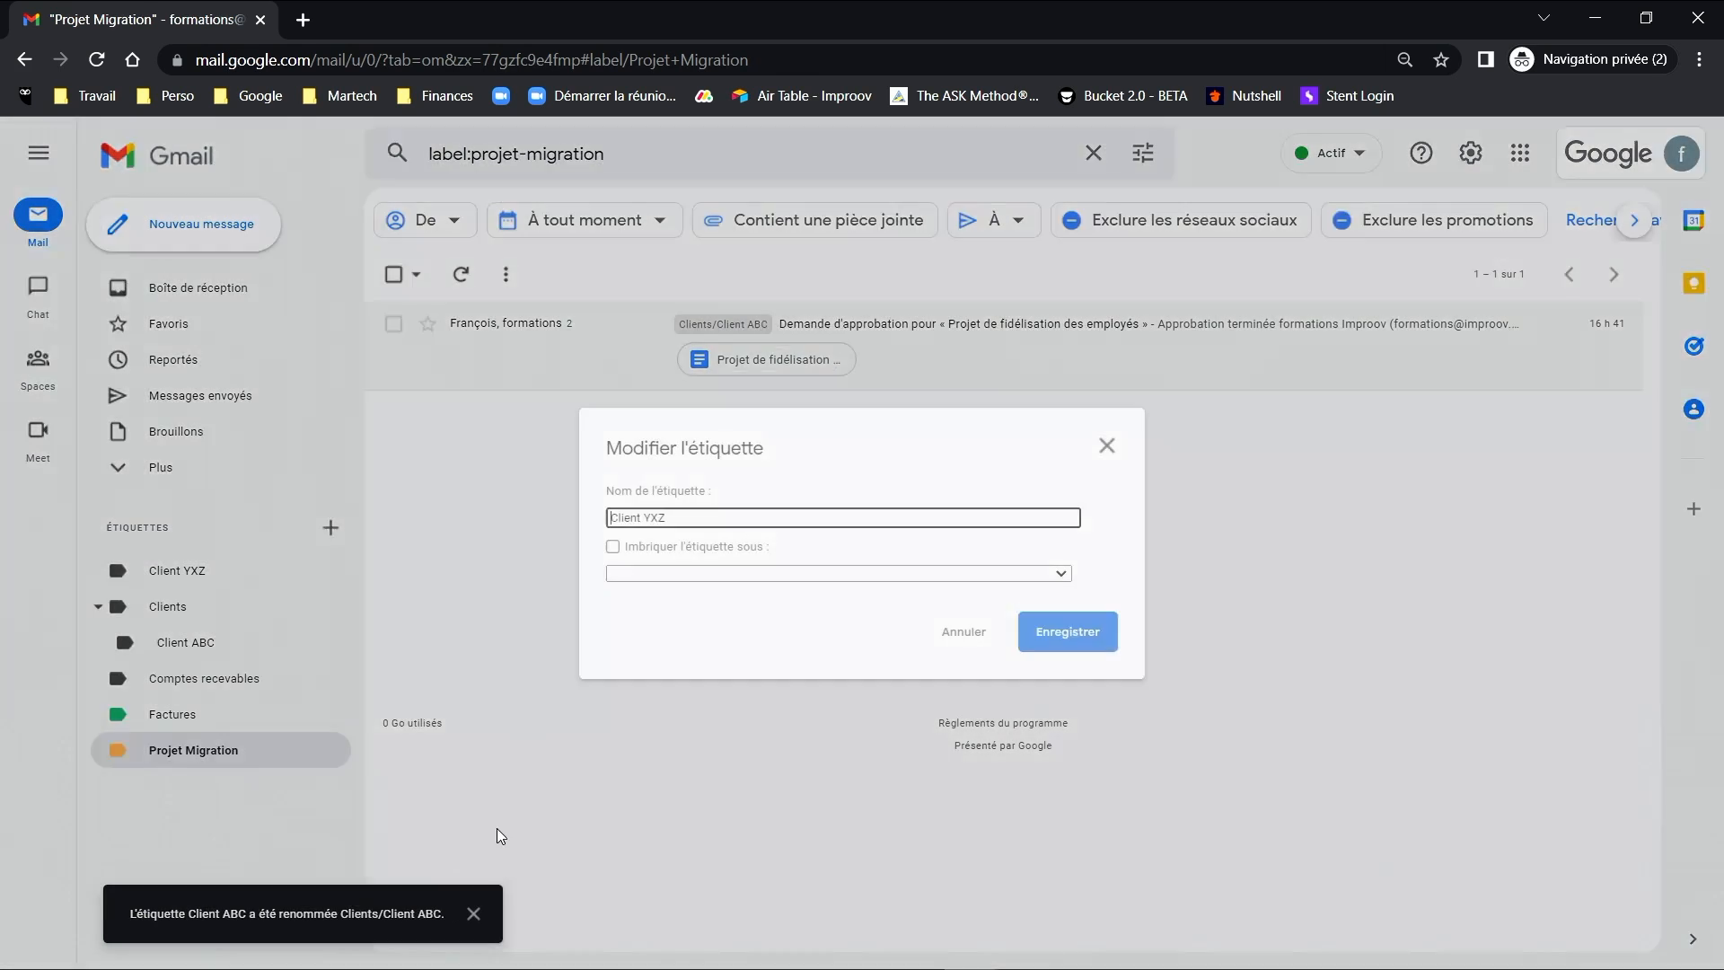
pyautogui.click(712, 555)
pyautogui.click(710, 572)
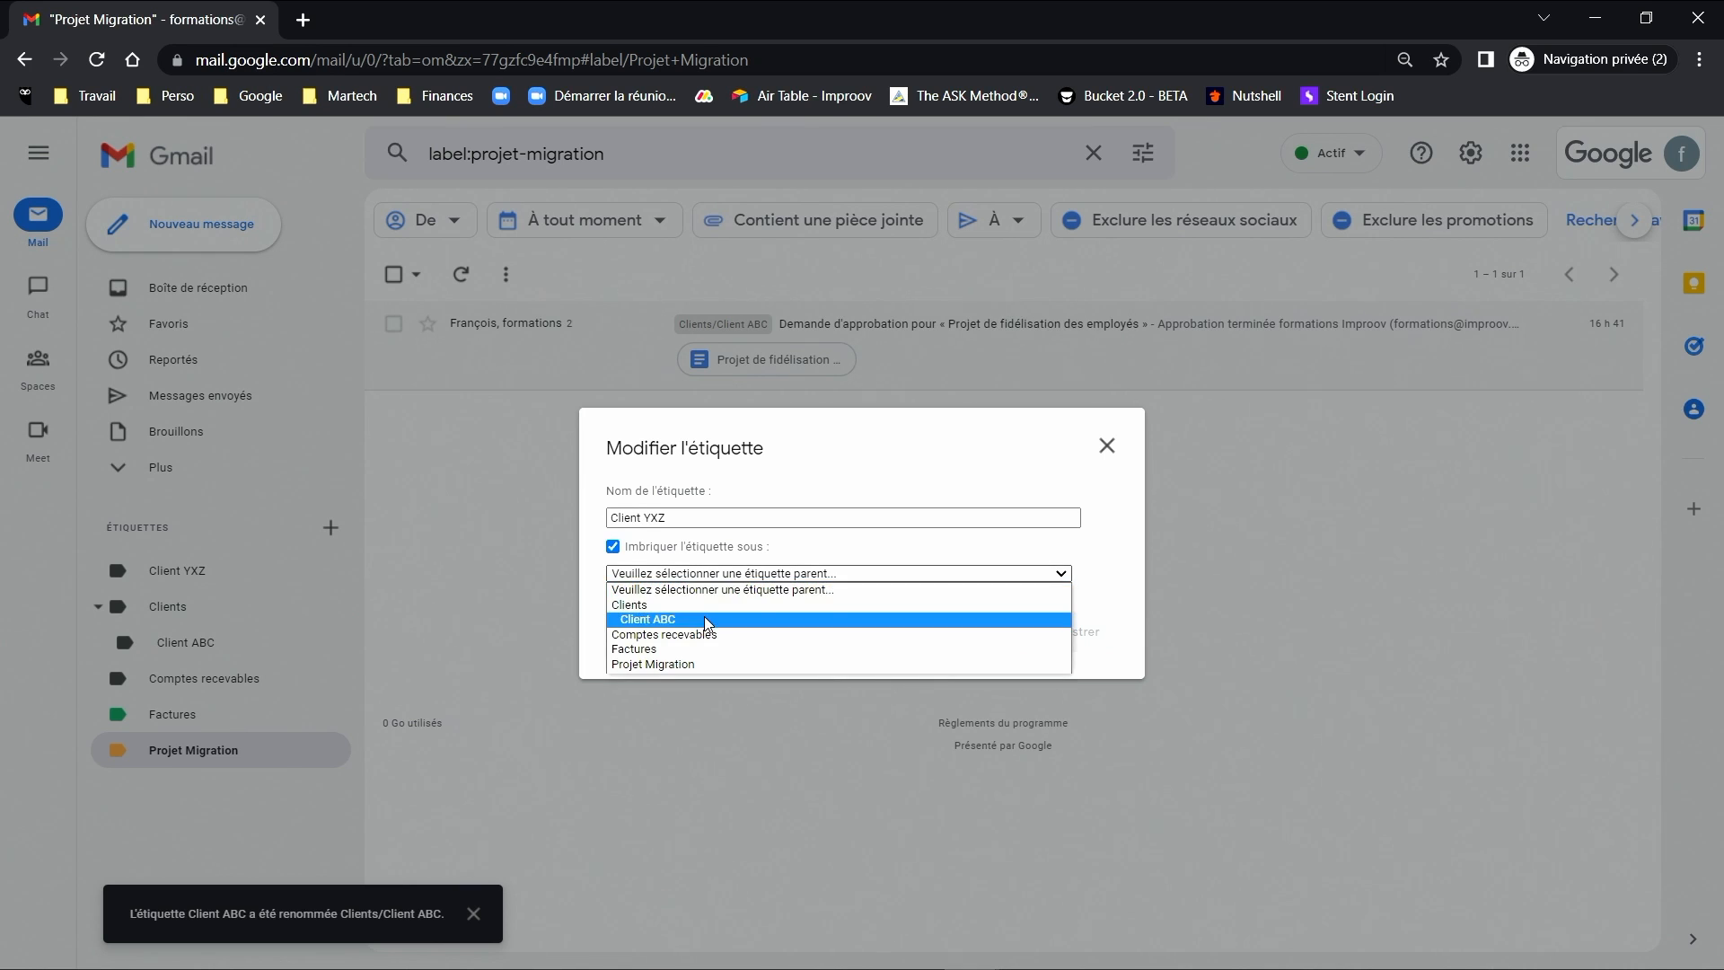
pyautogui.click(704, 603)
pyautogui.click(1073, 639)
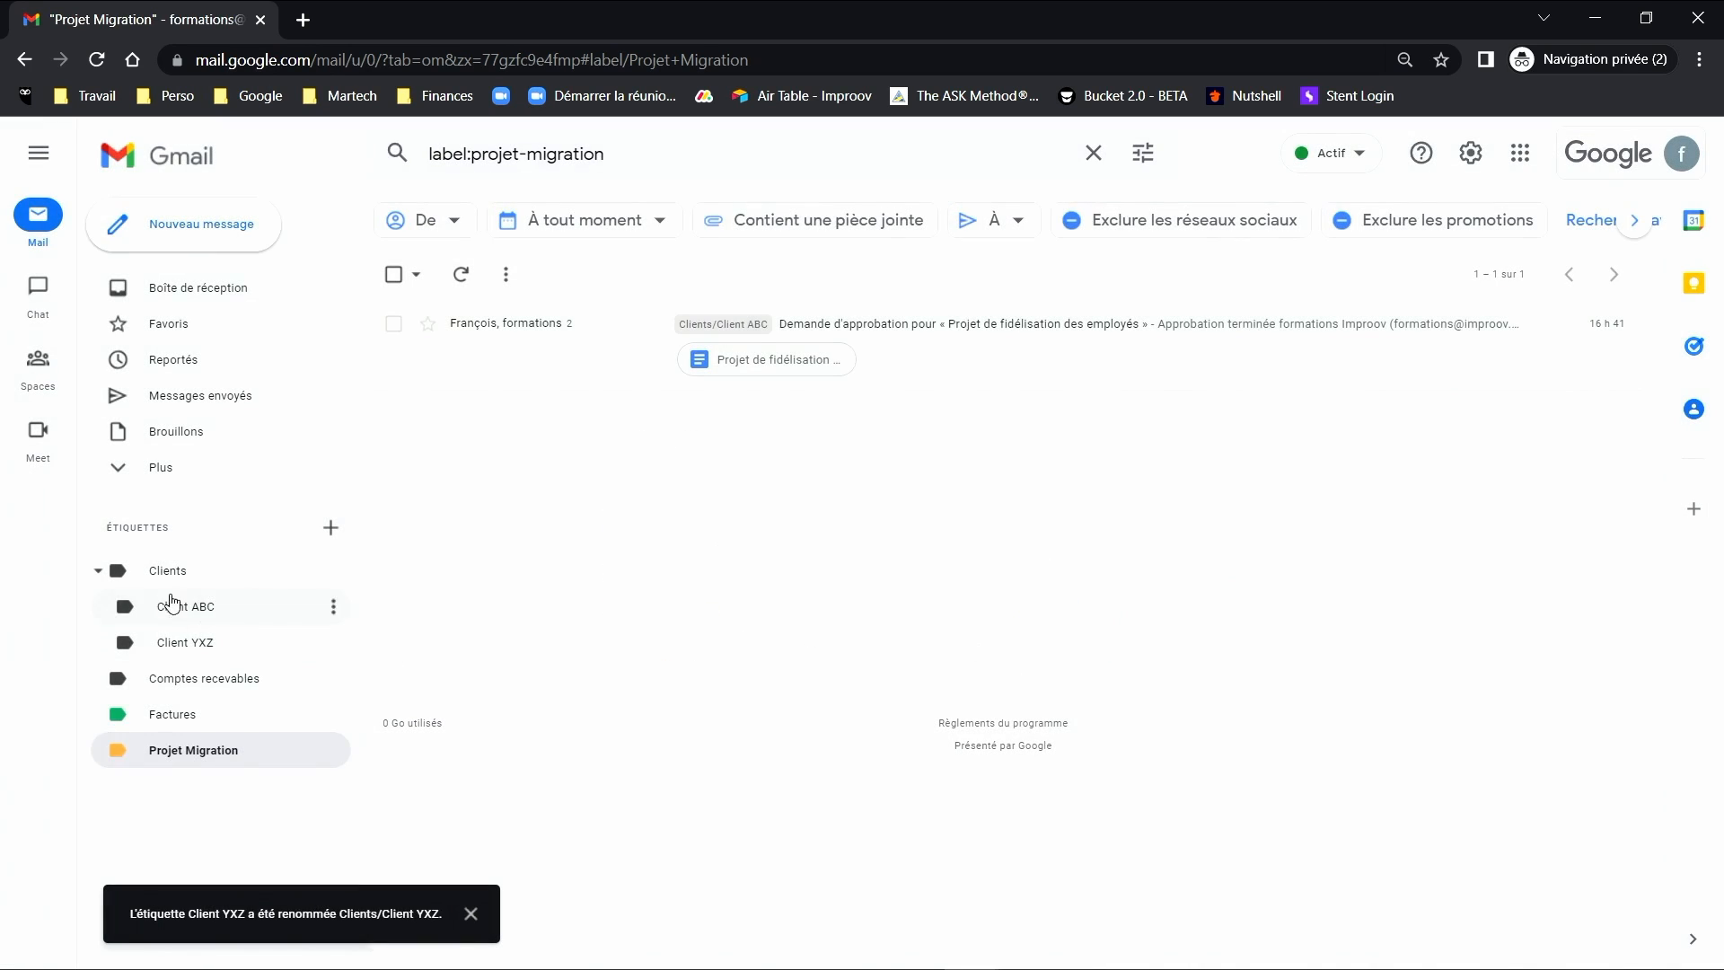
pyautogui.click(99, 571)
pyautogui.click(98, 571)
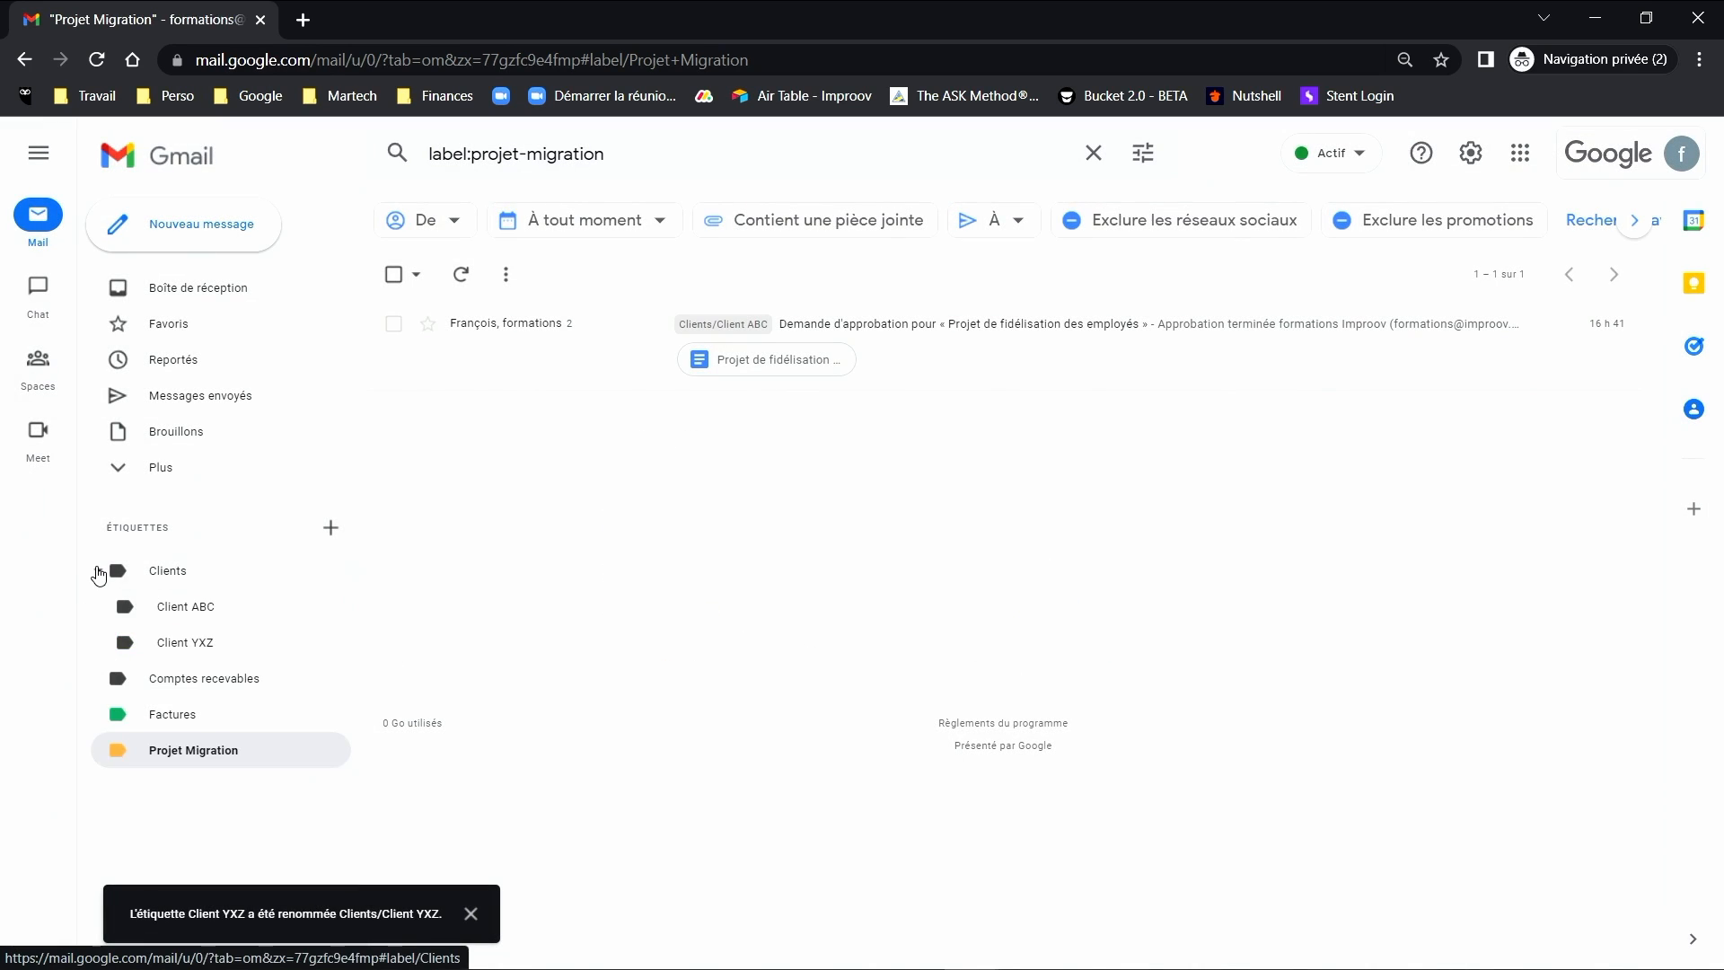
# - Create a new label named Projets without nesting it under another label
pyautogui.click(330, 527)
pyautogui.write('Pr')
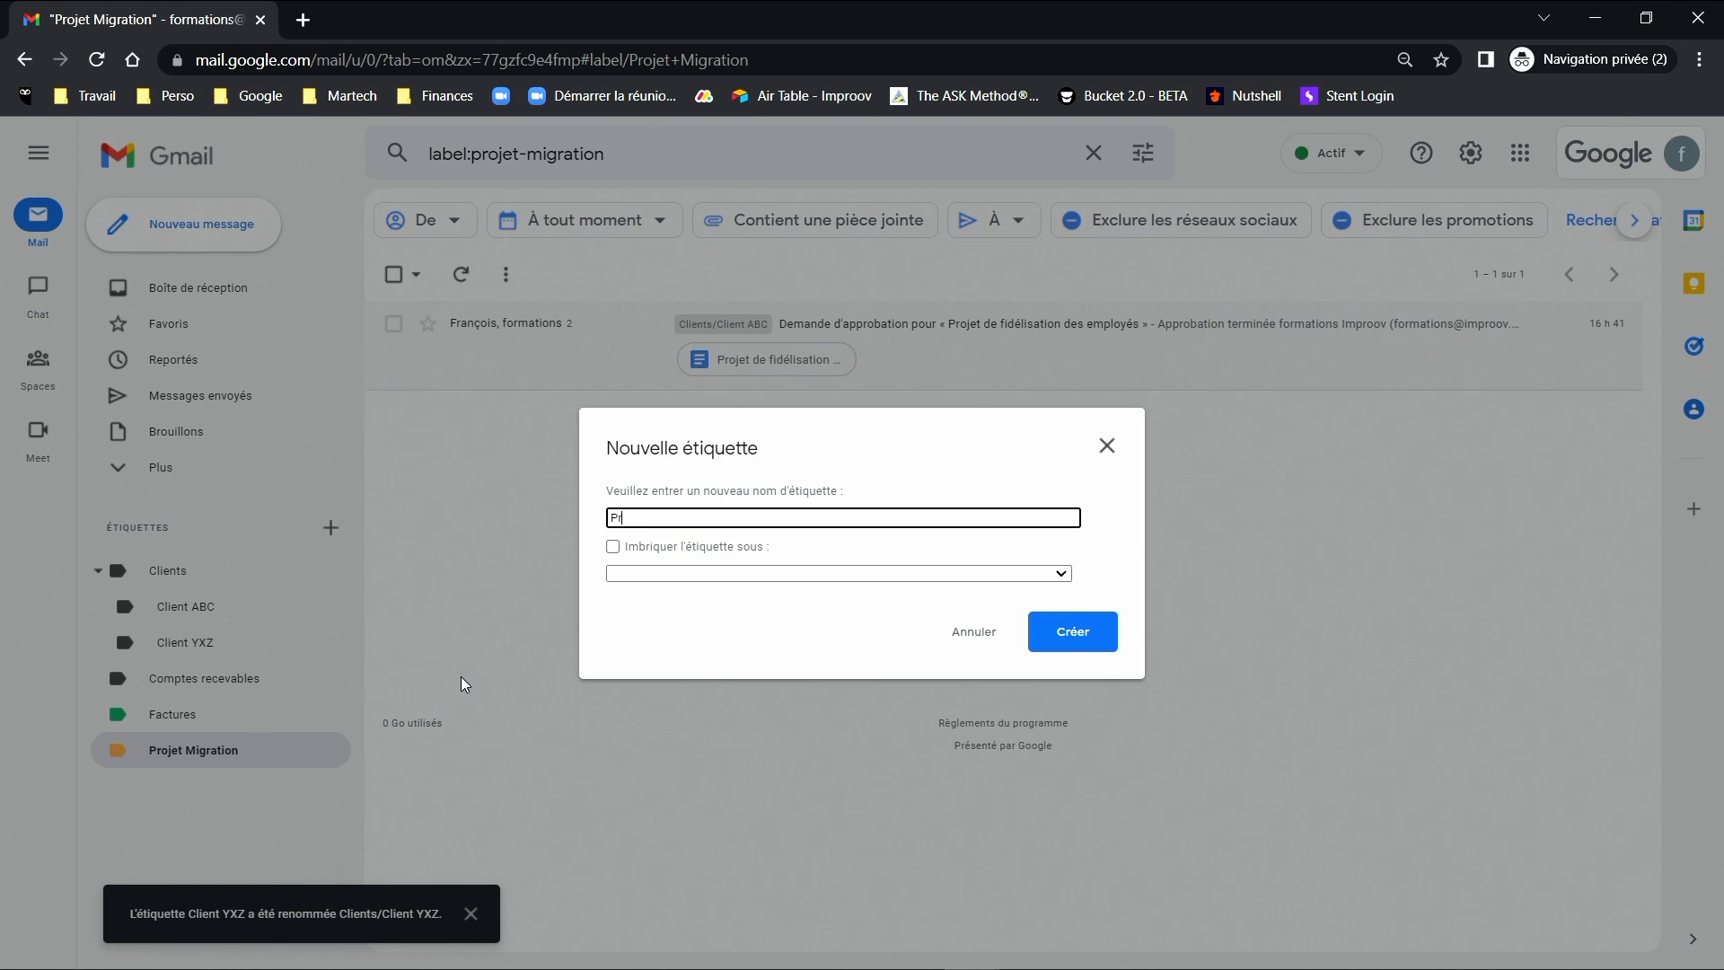
pyautogui.write('ojets')
pyautogui.click(1047, 628)
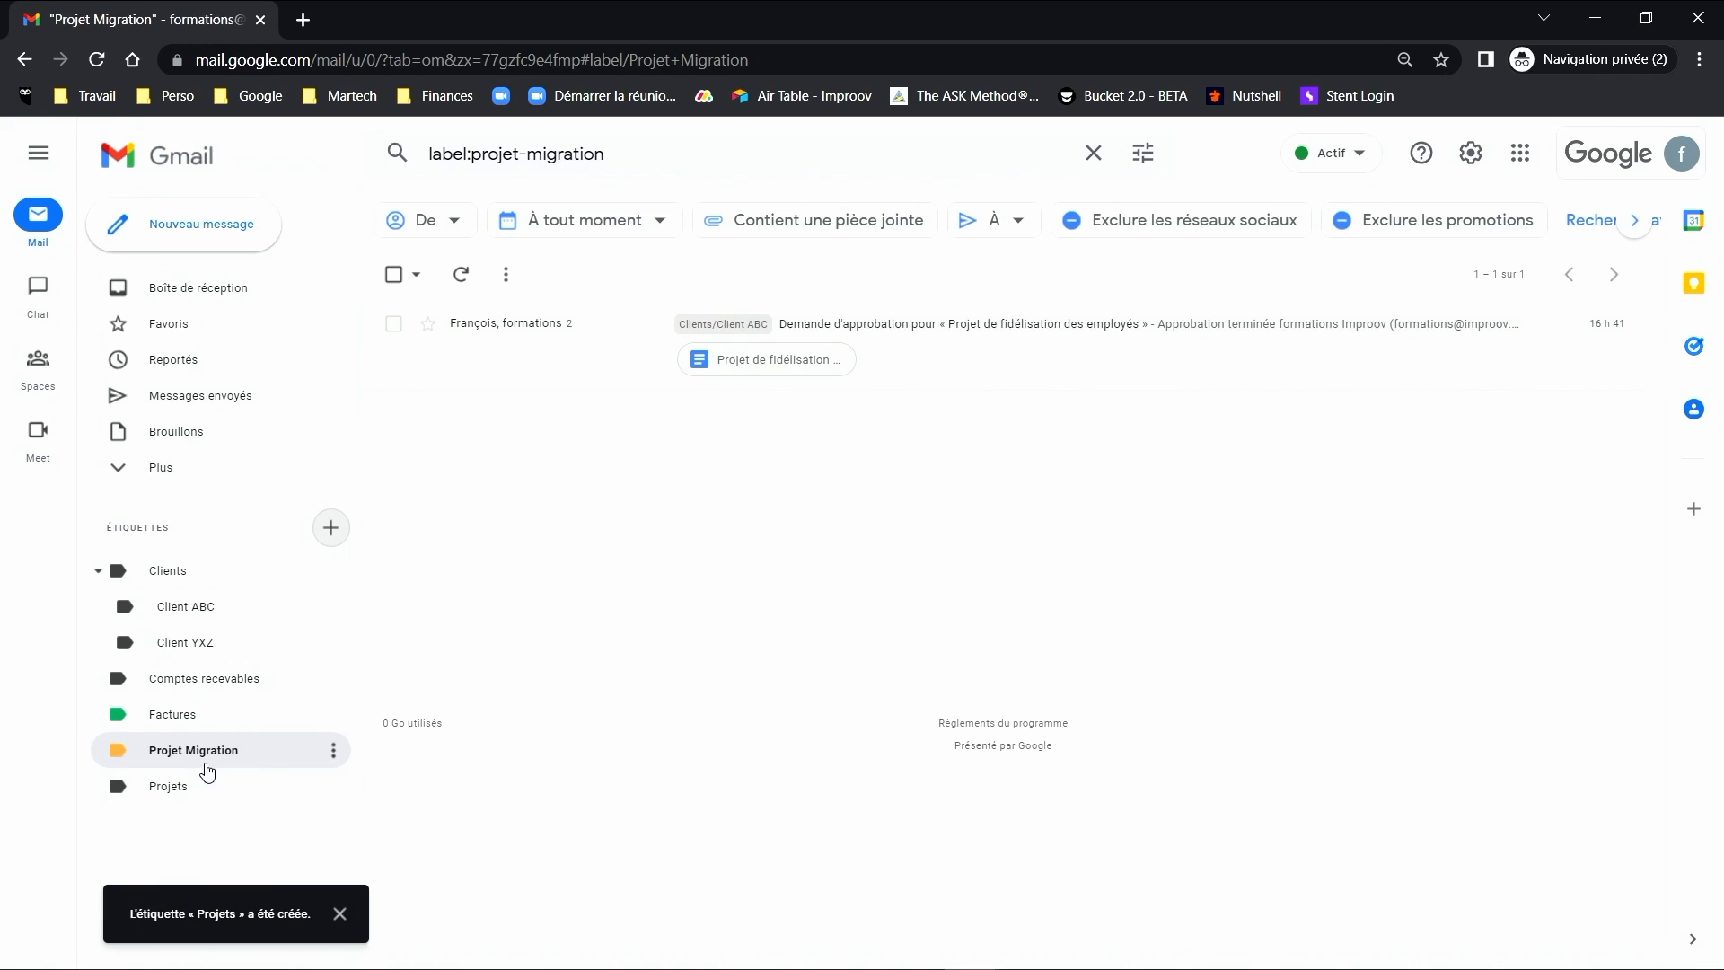
# - Edit the Projet Migration label so it is nested under the Projets label
pyautogui.click(333, 750)
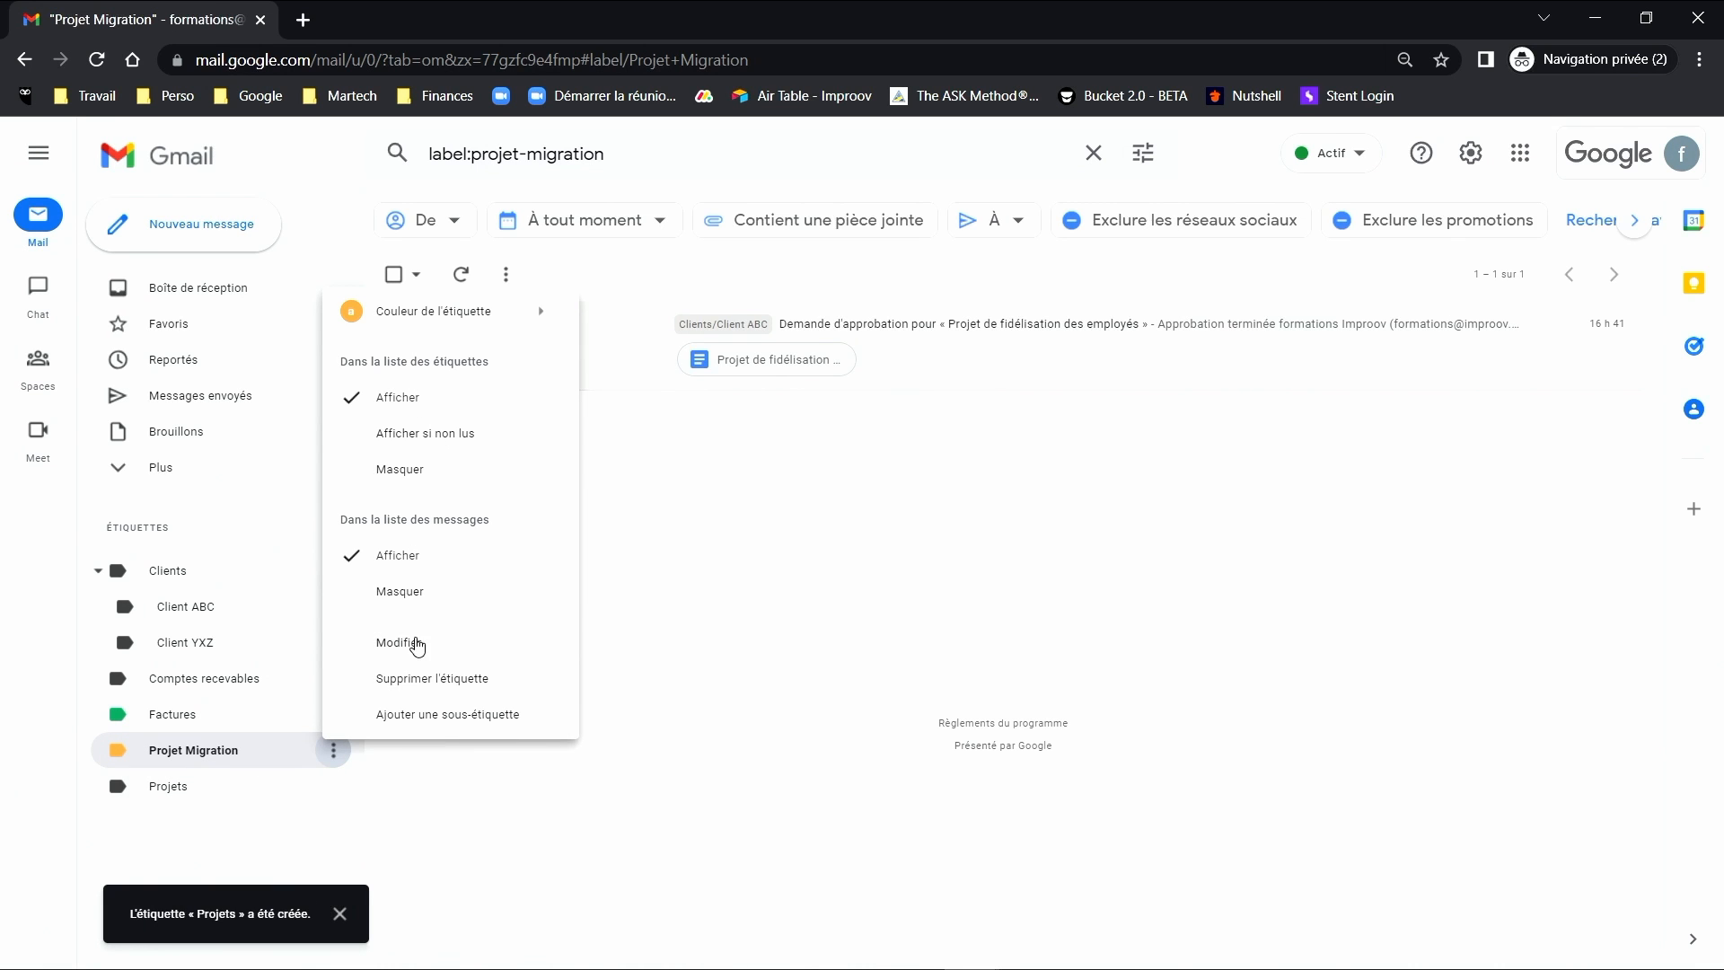
pyautogui.click(416, 643)
pyautogui.click(723, 551)
pyautogui.click(714, 572)
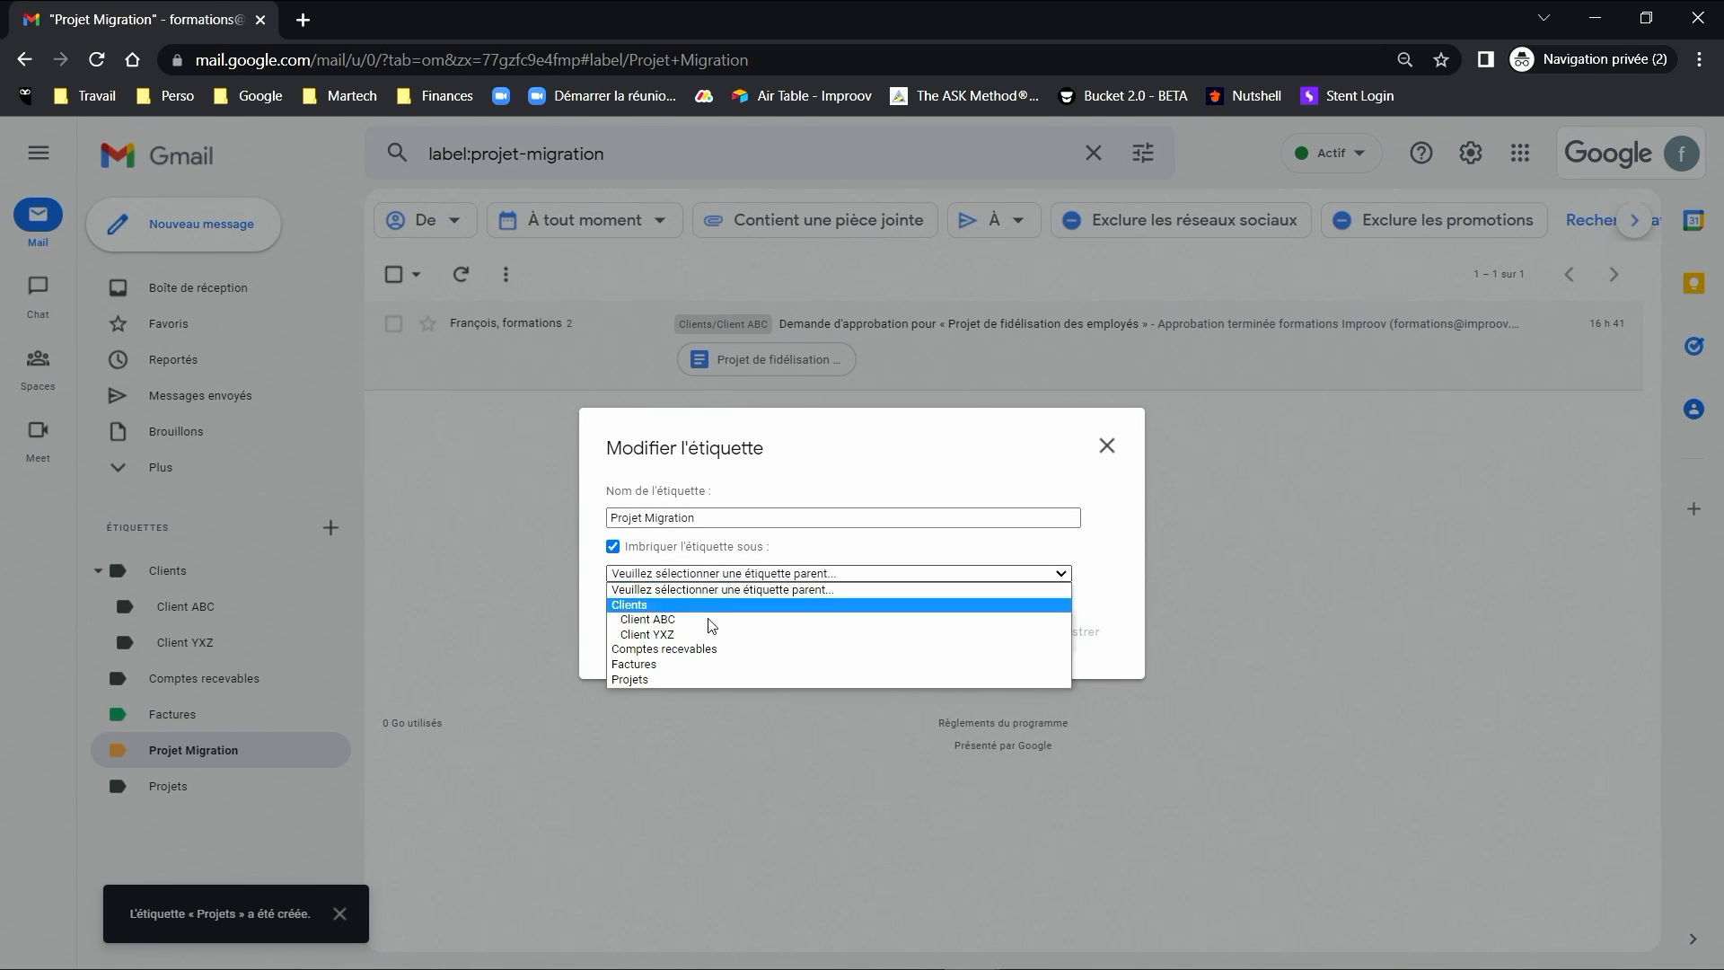
pyautogui.click(670, 680)
pyautogui.click(1028, 637)
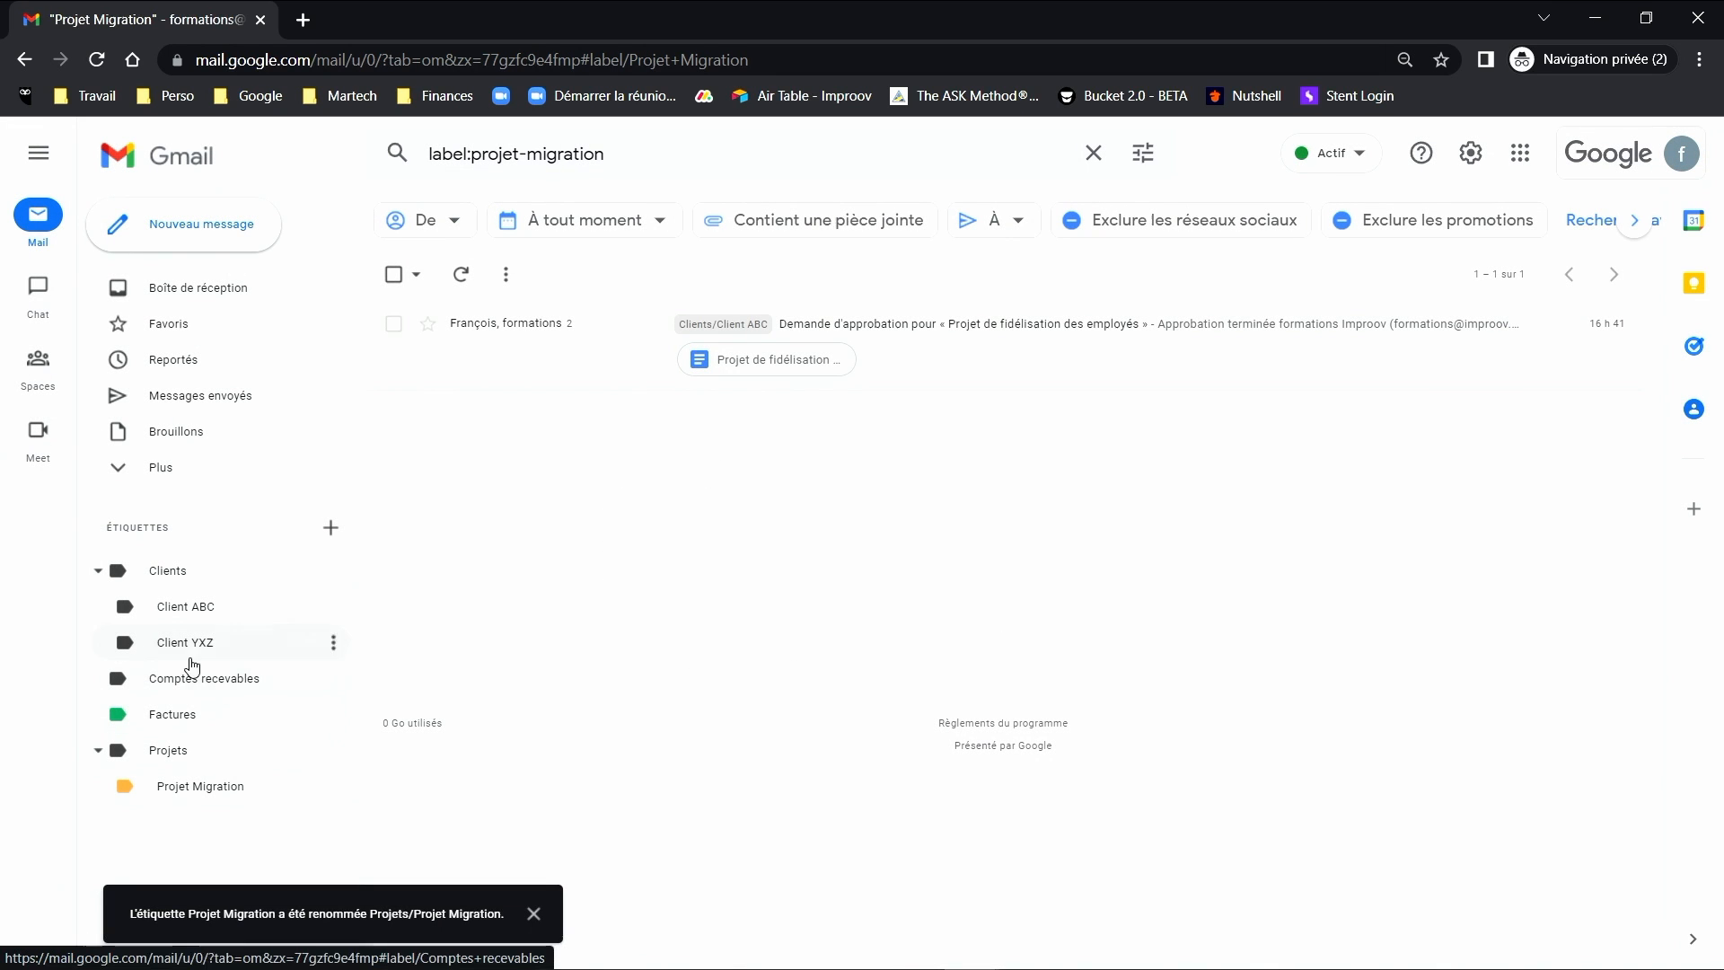
# - Create a new label named Finances without nesting it under another label
pyautogui.click(332, 527)
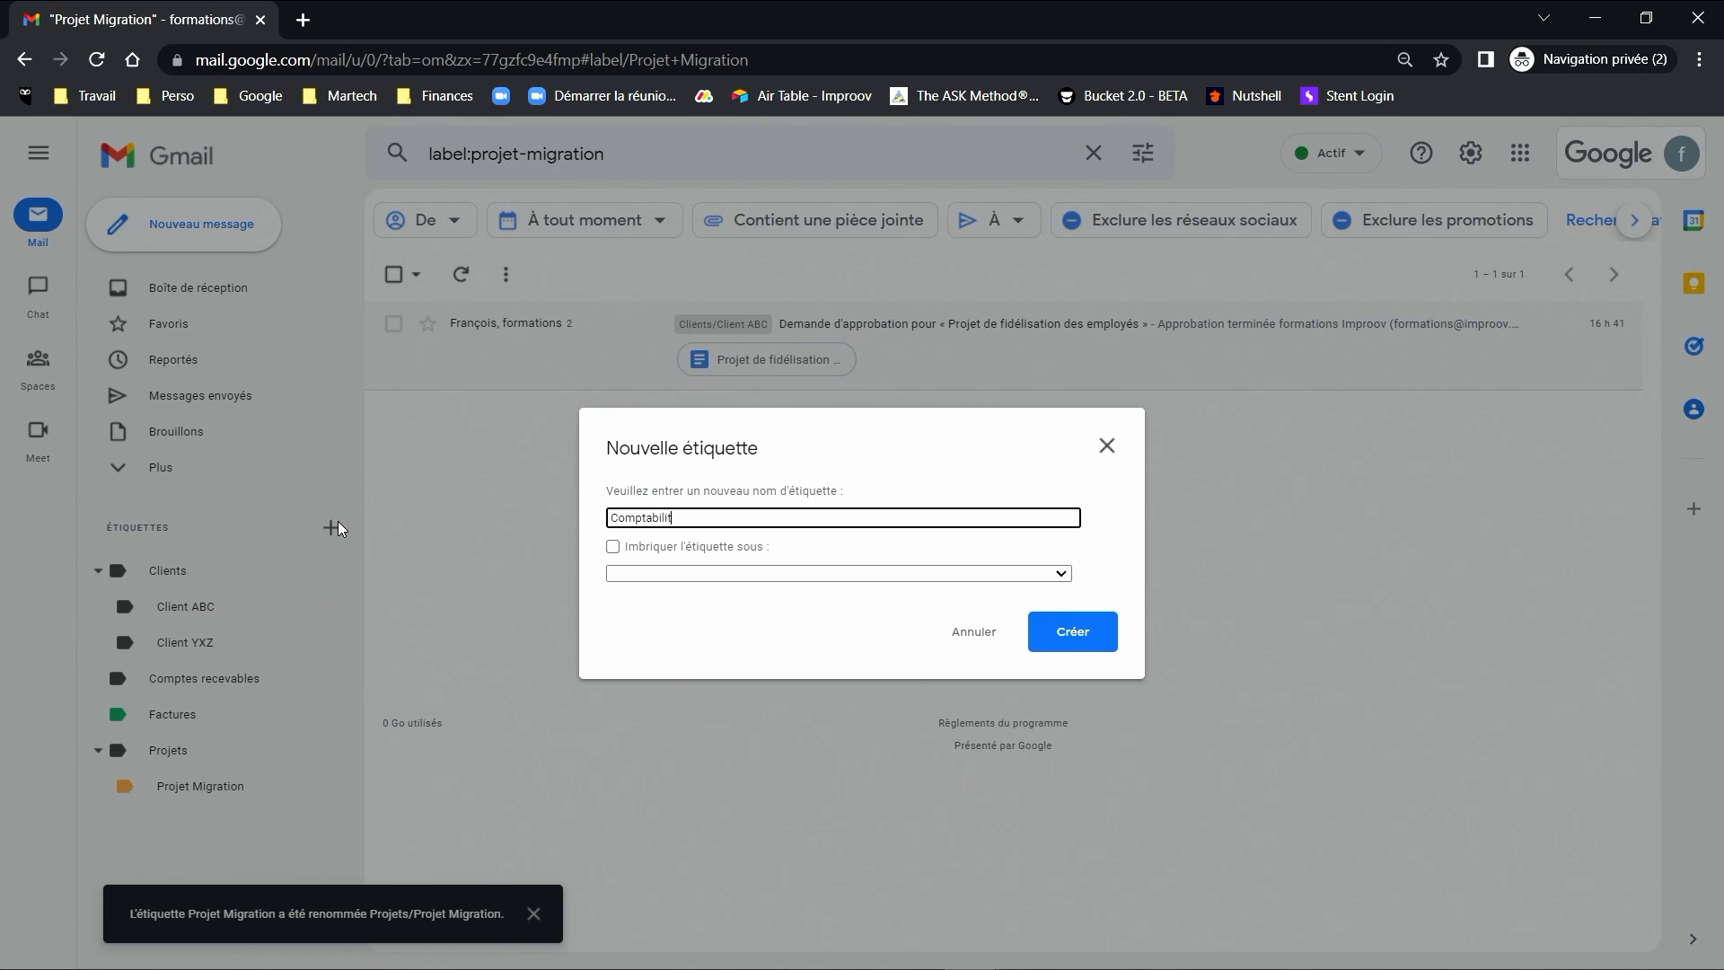
pyautogui.press('BackSpace')
pyautogui.press('BackSpace')
pyautogui.press('BackSpace')
pyautogui.press('BackSpace')
pyautogui.press('BackSpace')
pyautogui.press('BackSpace')
pyautogui.press('BackSpace')
pyautogui.press('BackSpace')
pyautogui.press('BackSpace')
pyautogui.press('BackSpace')
pyautogui.press('BackSpace')
pyautogui.press('BackSpace')
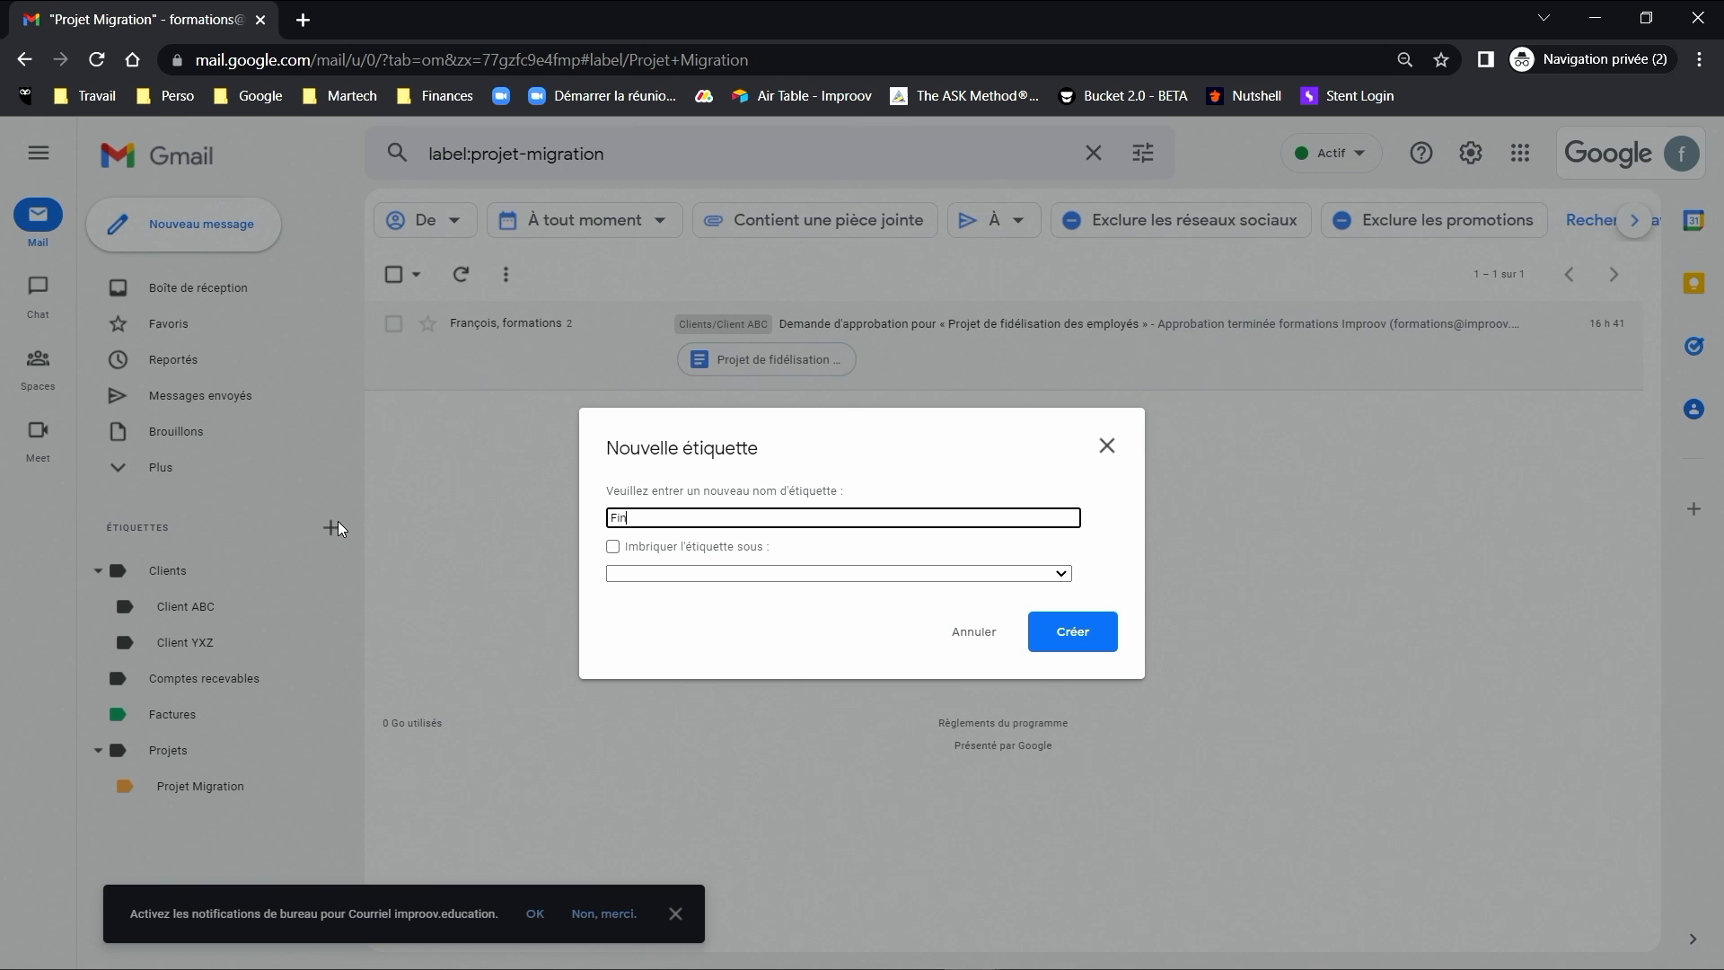
pyautogui.click(1072, 631)
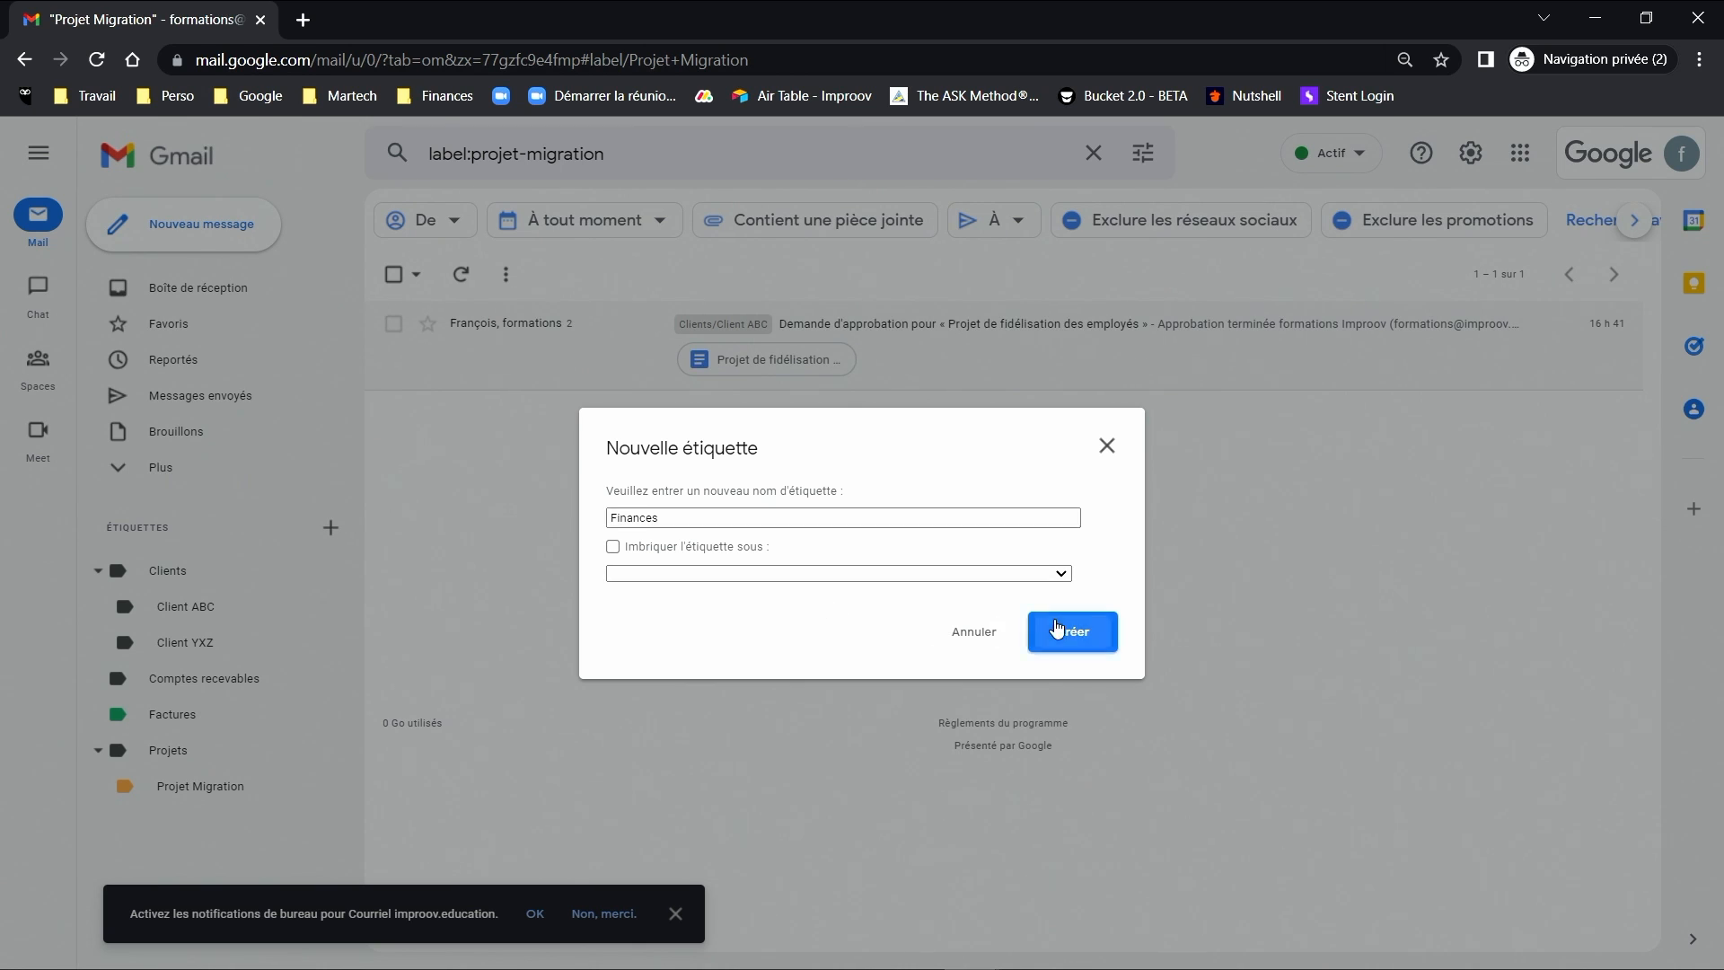
# - Edit the Factures label so it is nested under the Finances label
pyautogui.click(334, 715)
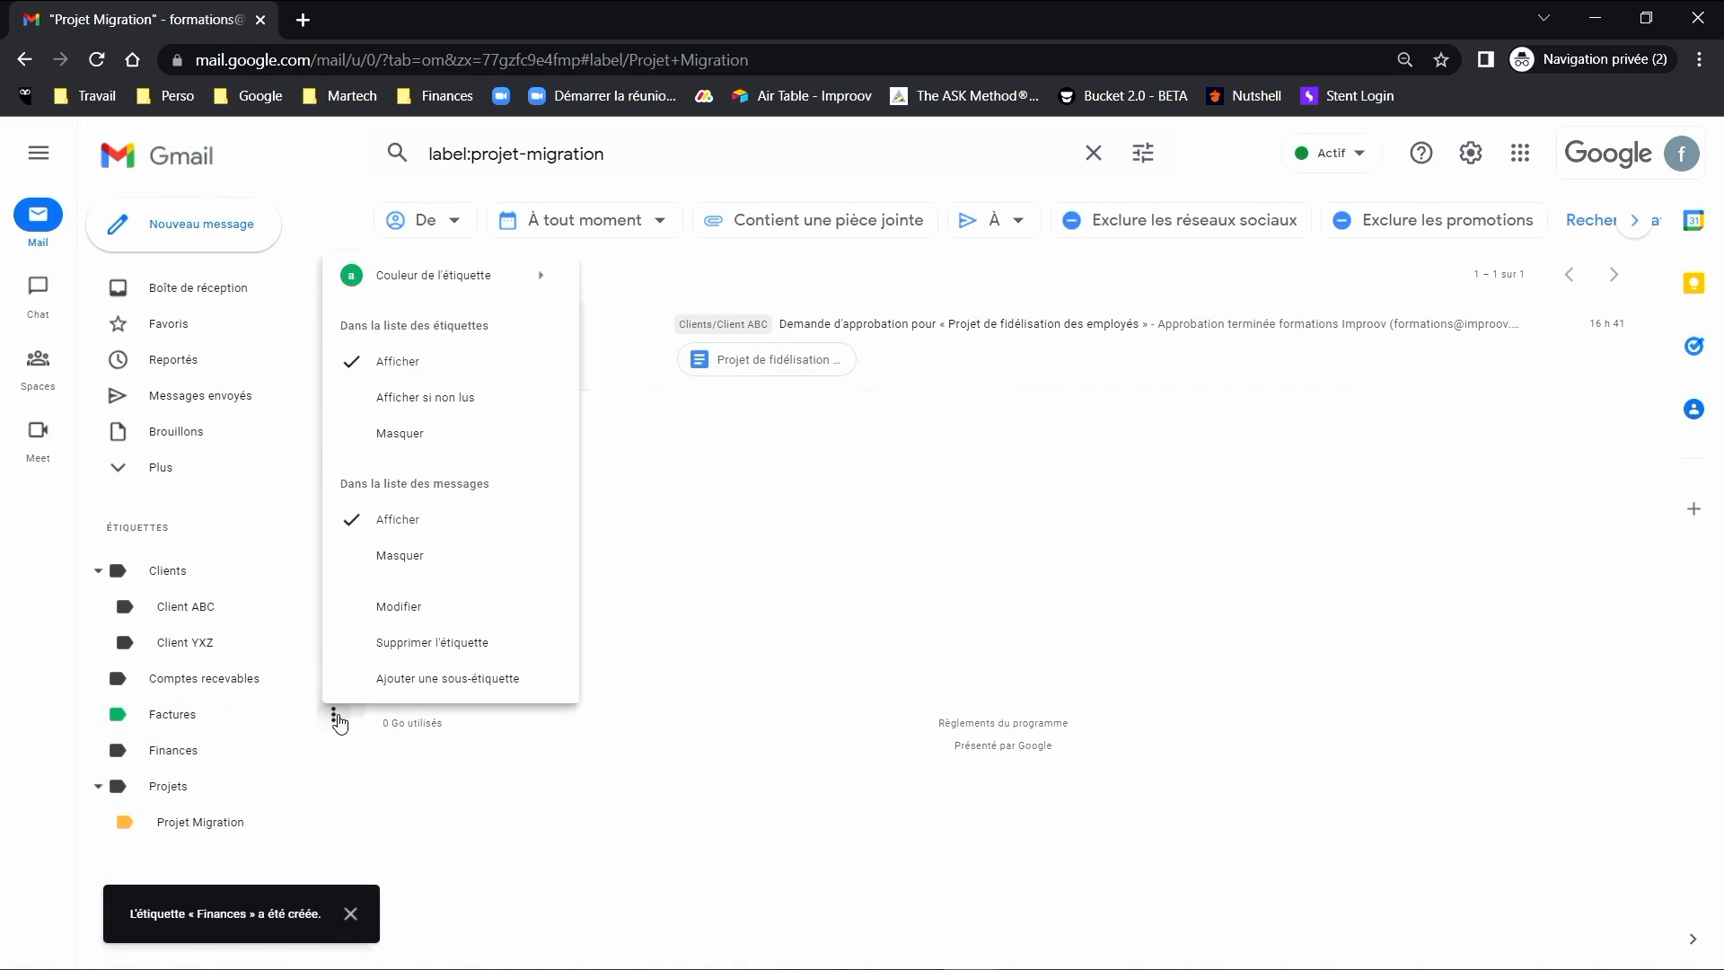
pyautogui.click(416, 616)
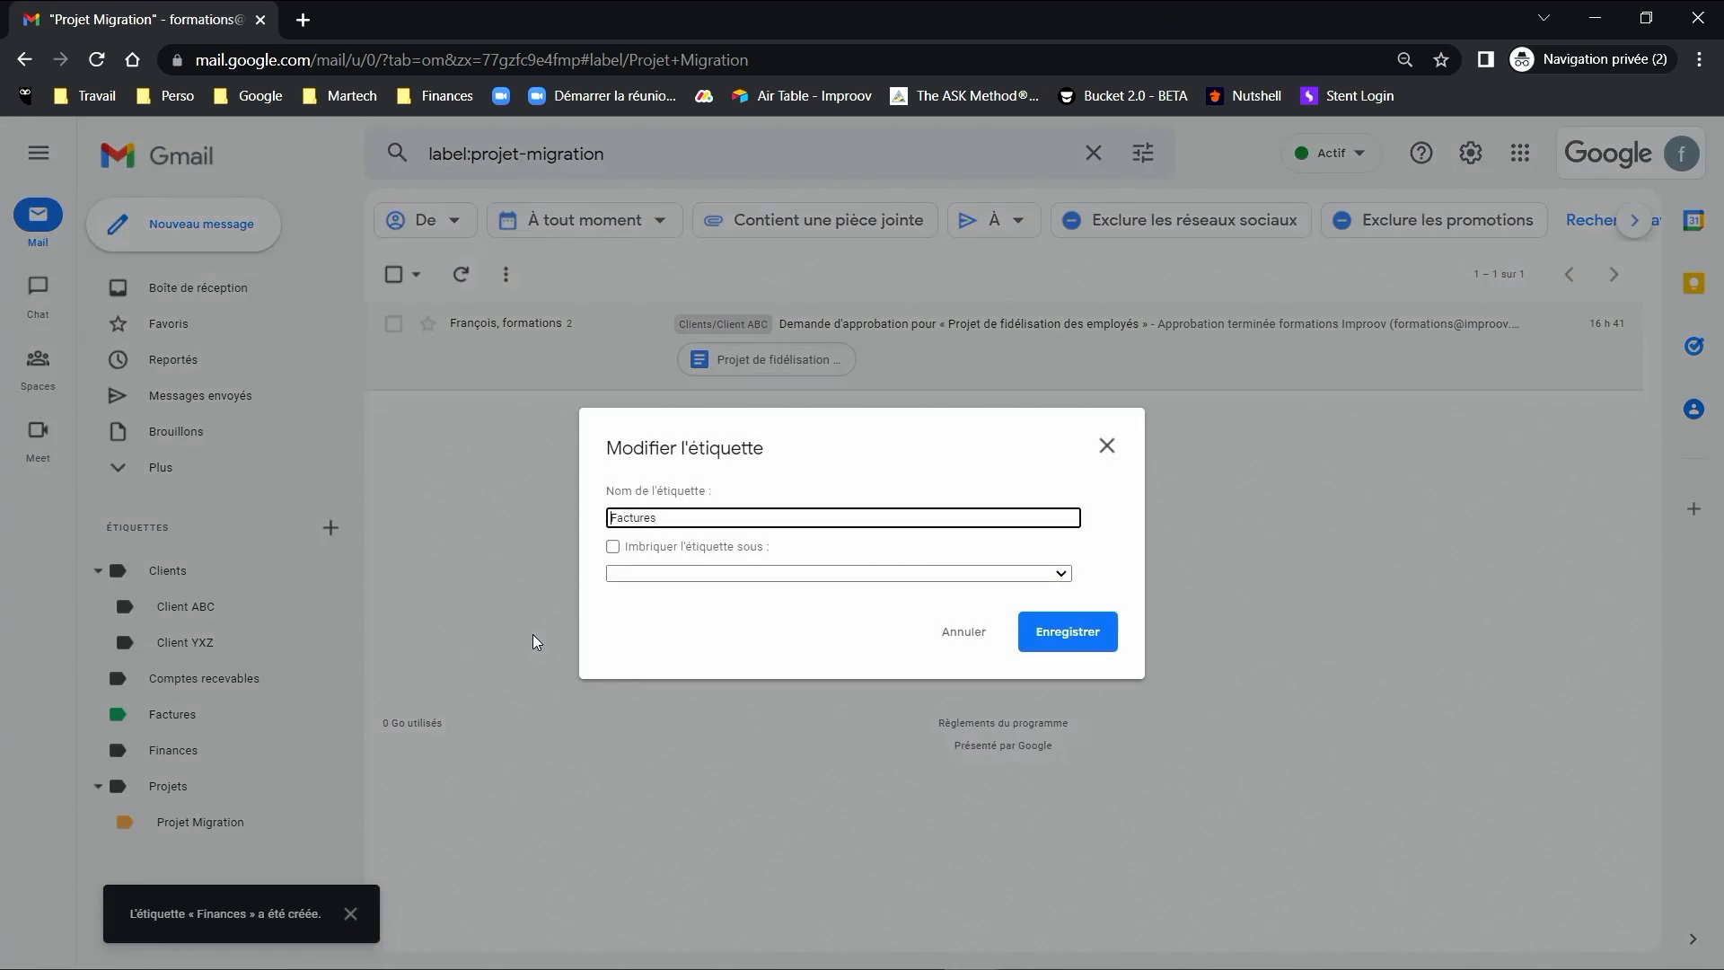
pyautogui.click(612, 546)
pyautogui.click(662, 574)
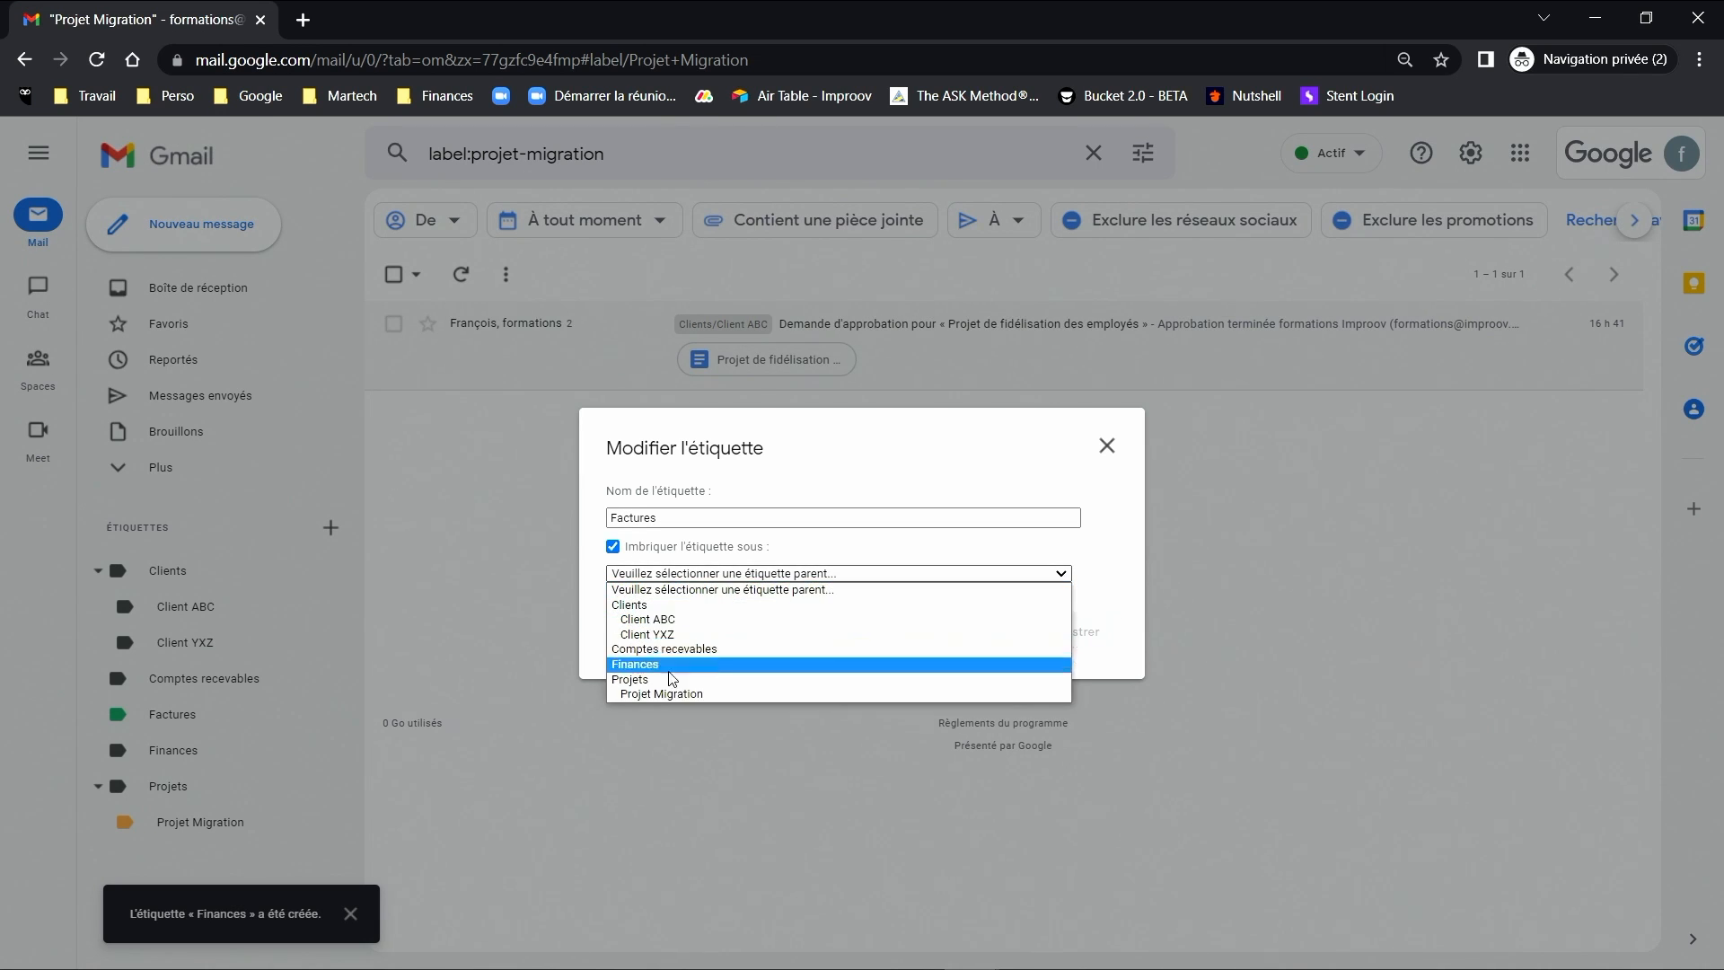
pyautogui.click(709, 664)
pyautogui.click(1050, 633)
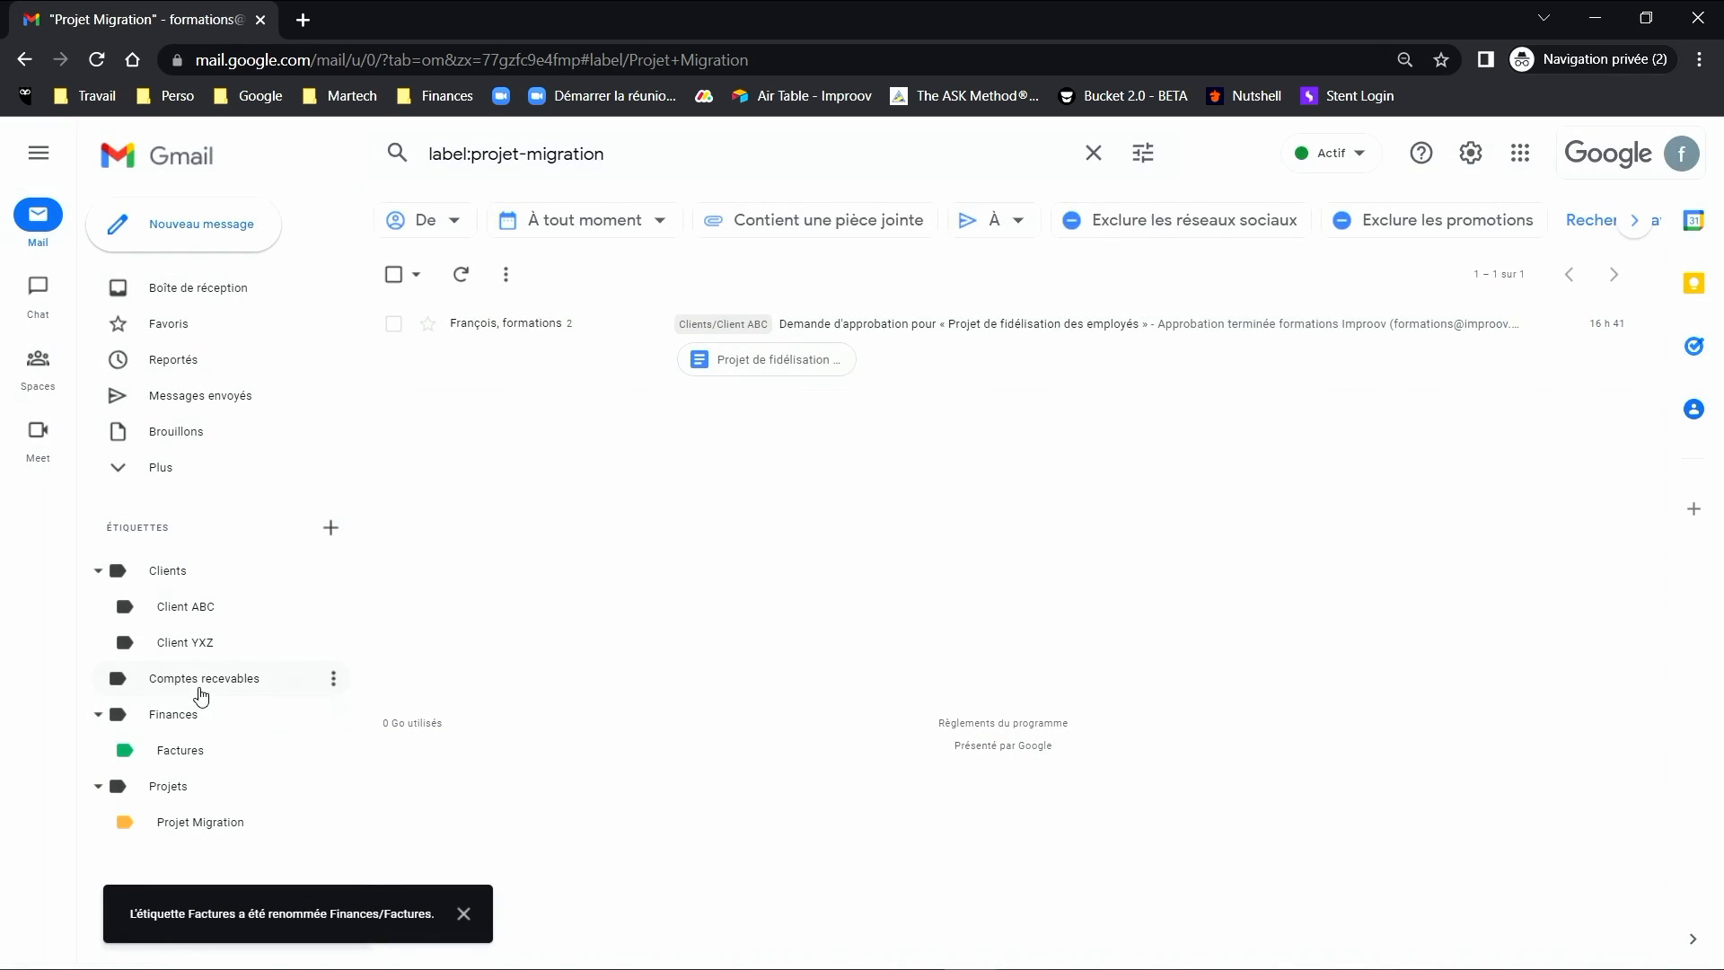
# - Edit the Comptes recevables label so it is nested under the Finances label
pyautogui.click(333, 679)
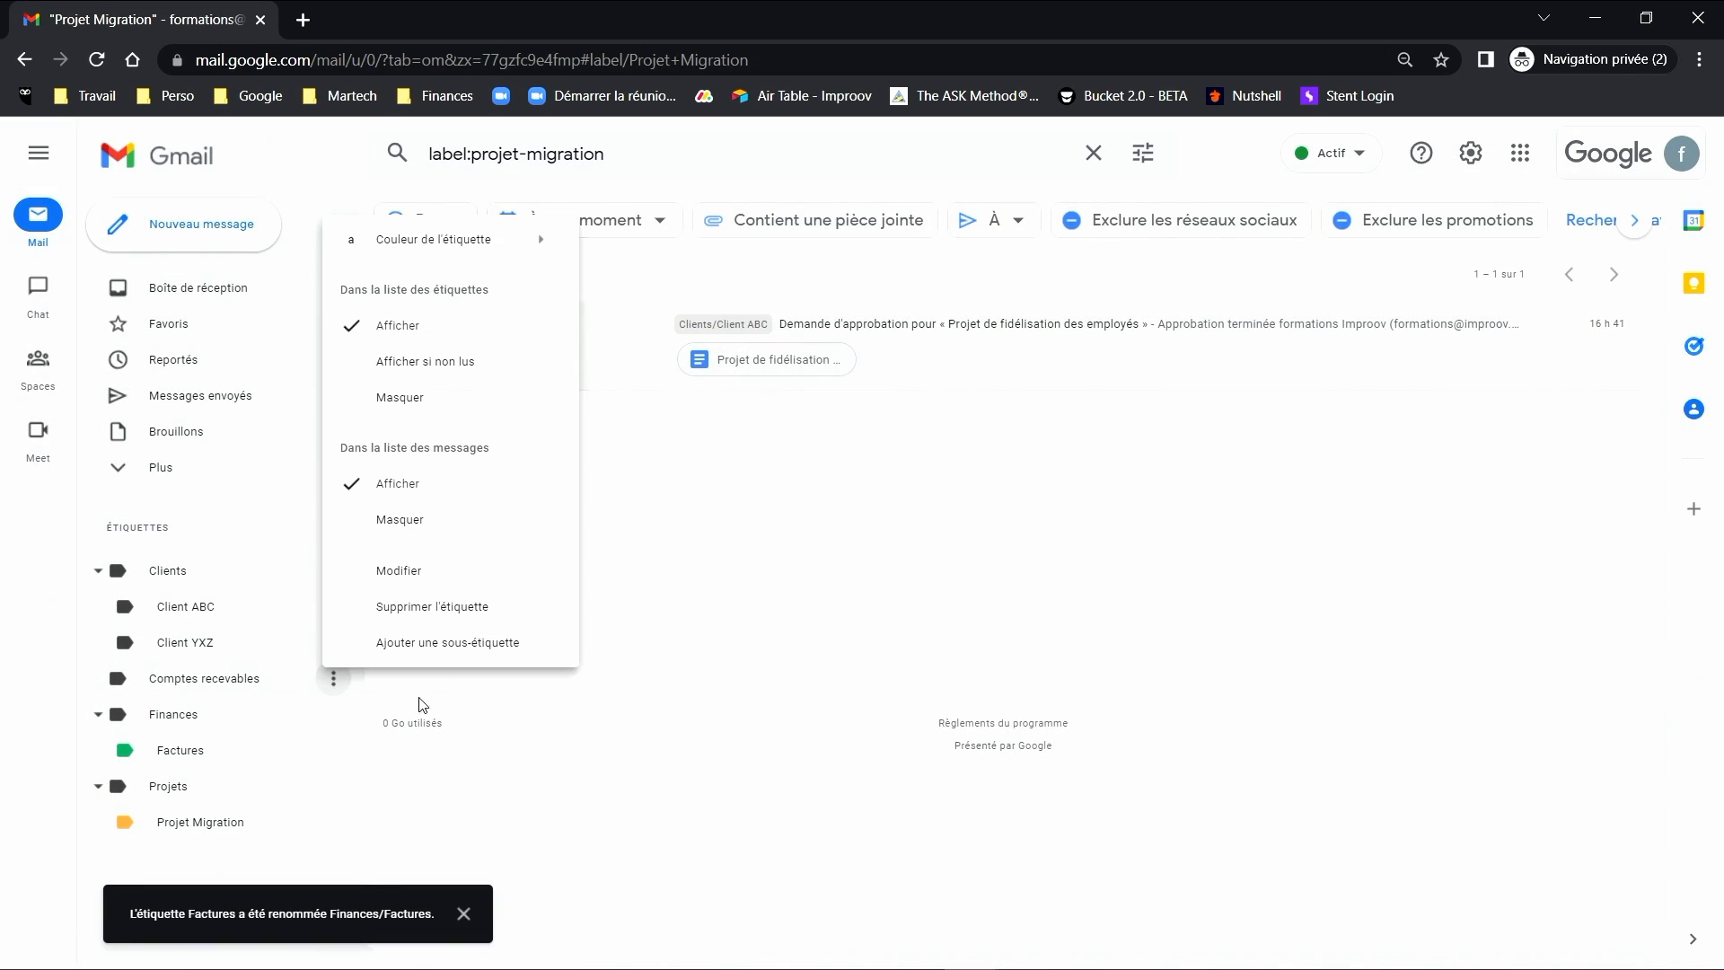
pyautogui.click(417, 580)
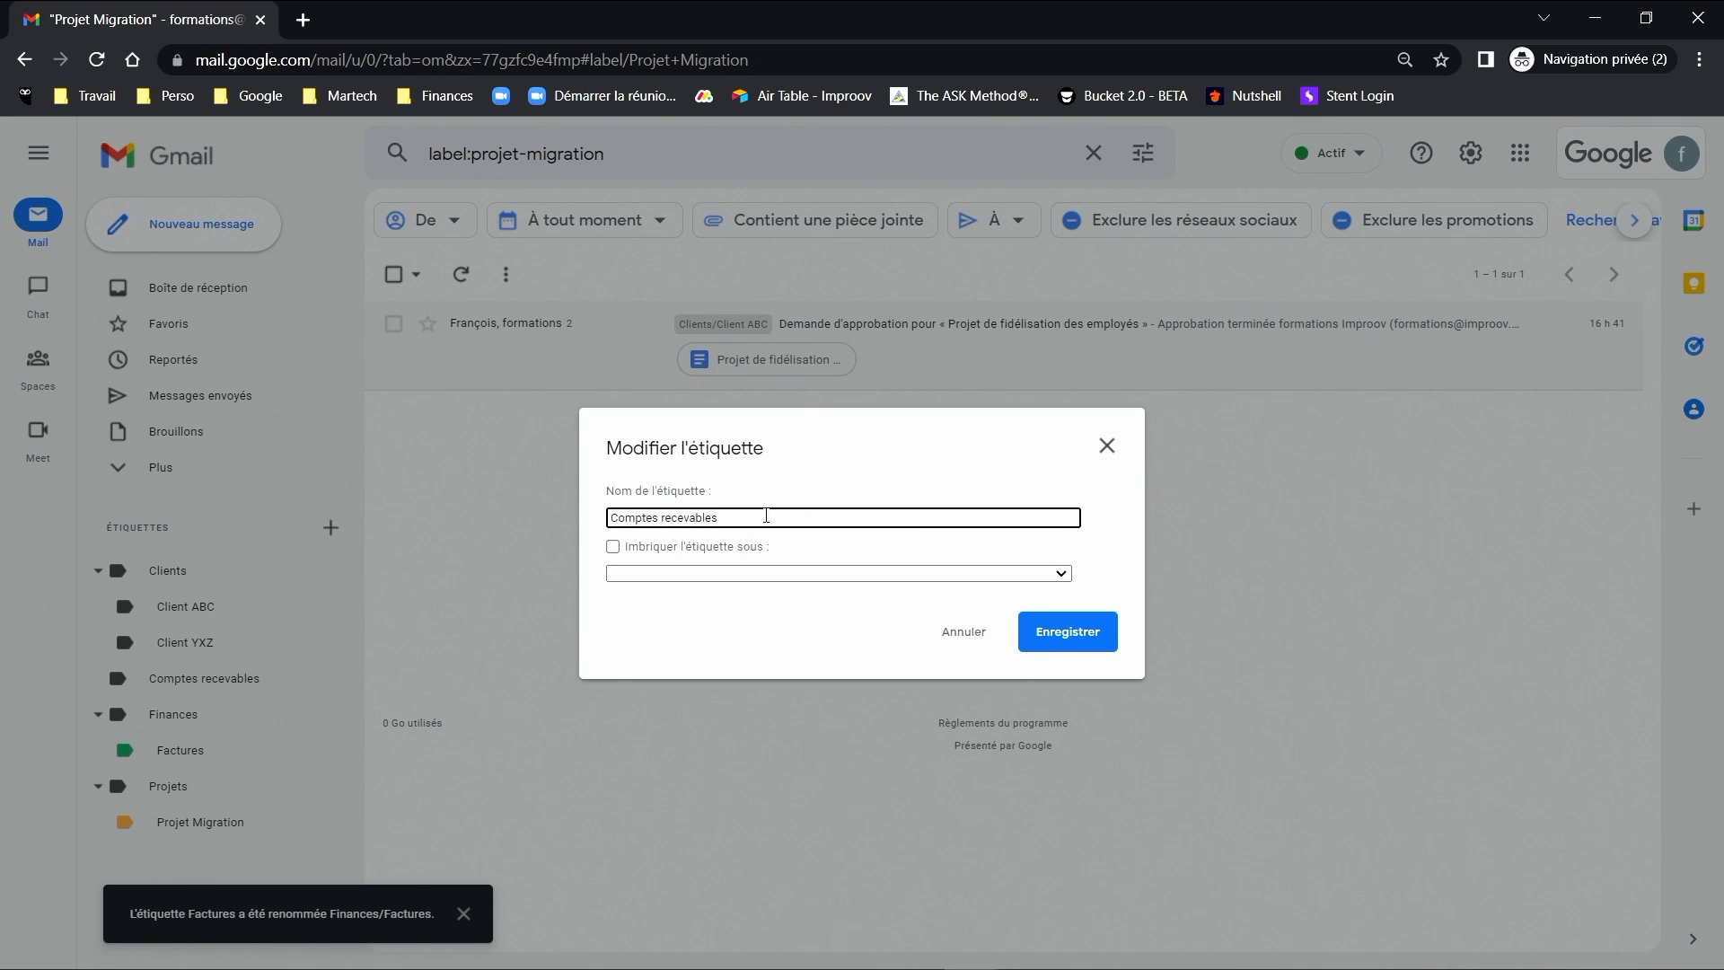
pyautogui.click(718, 550)
pyautogui.click(730, 572)
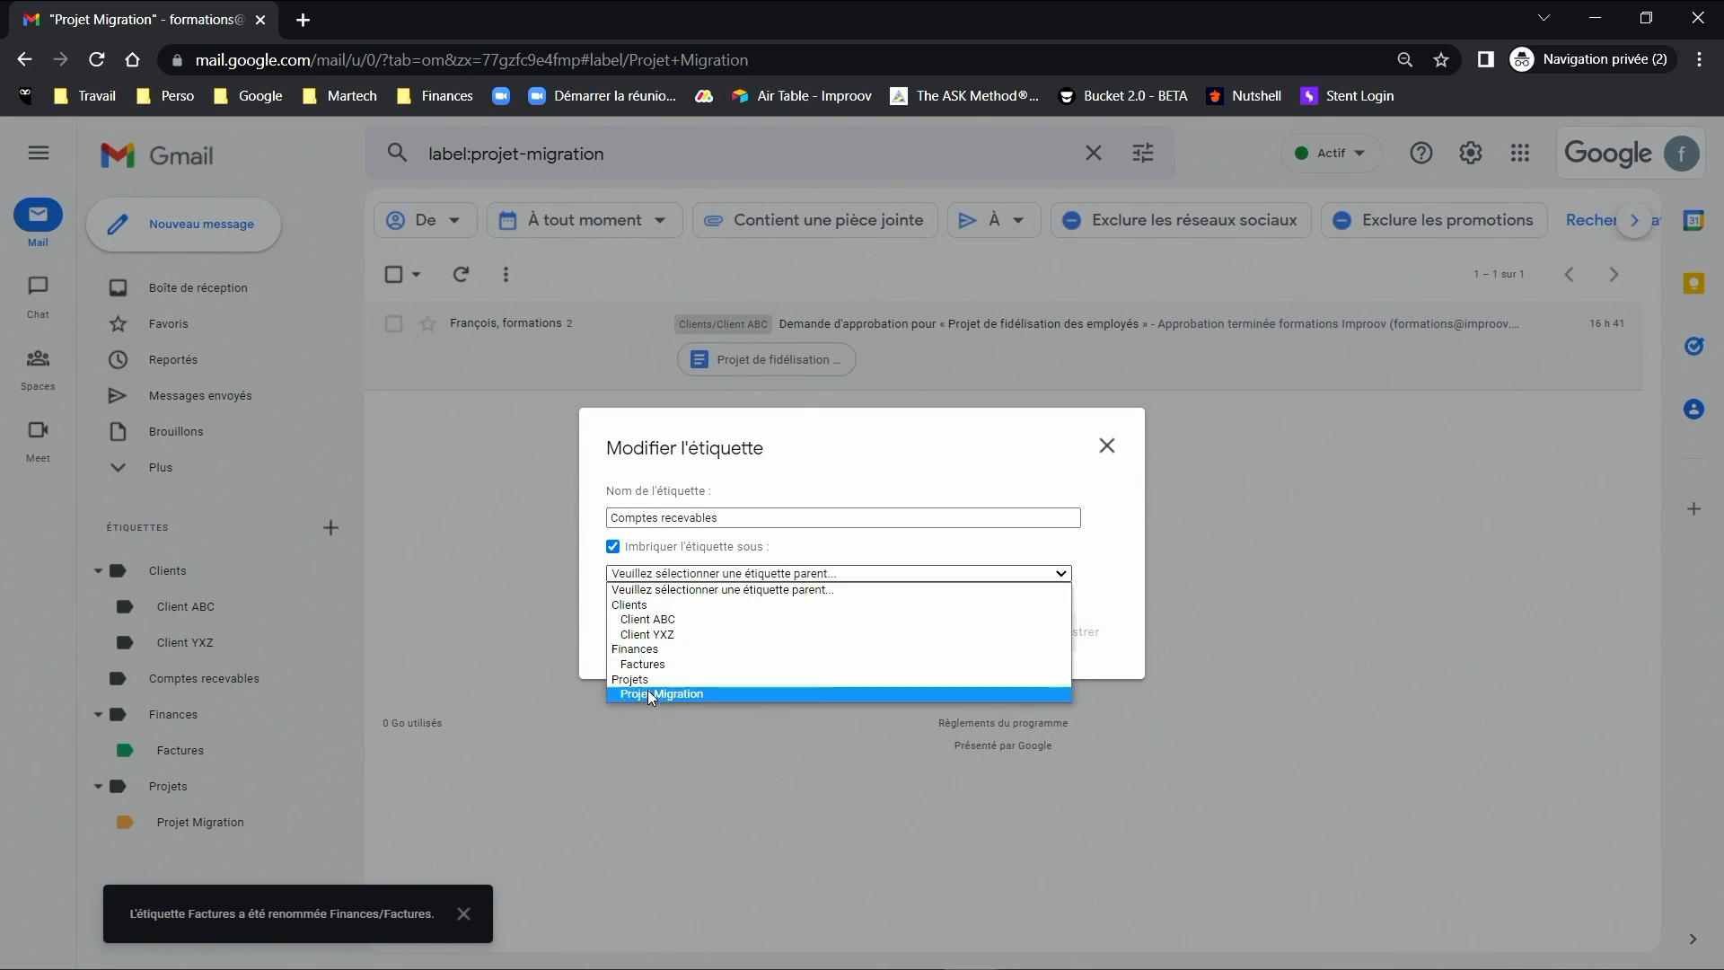
pyautogui.click(659, 648)
pyautogui.click(1077, 631)
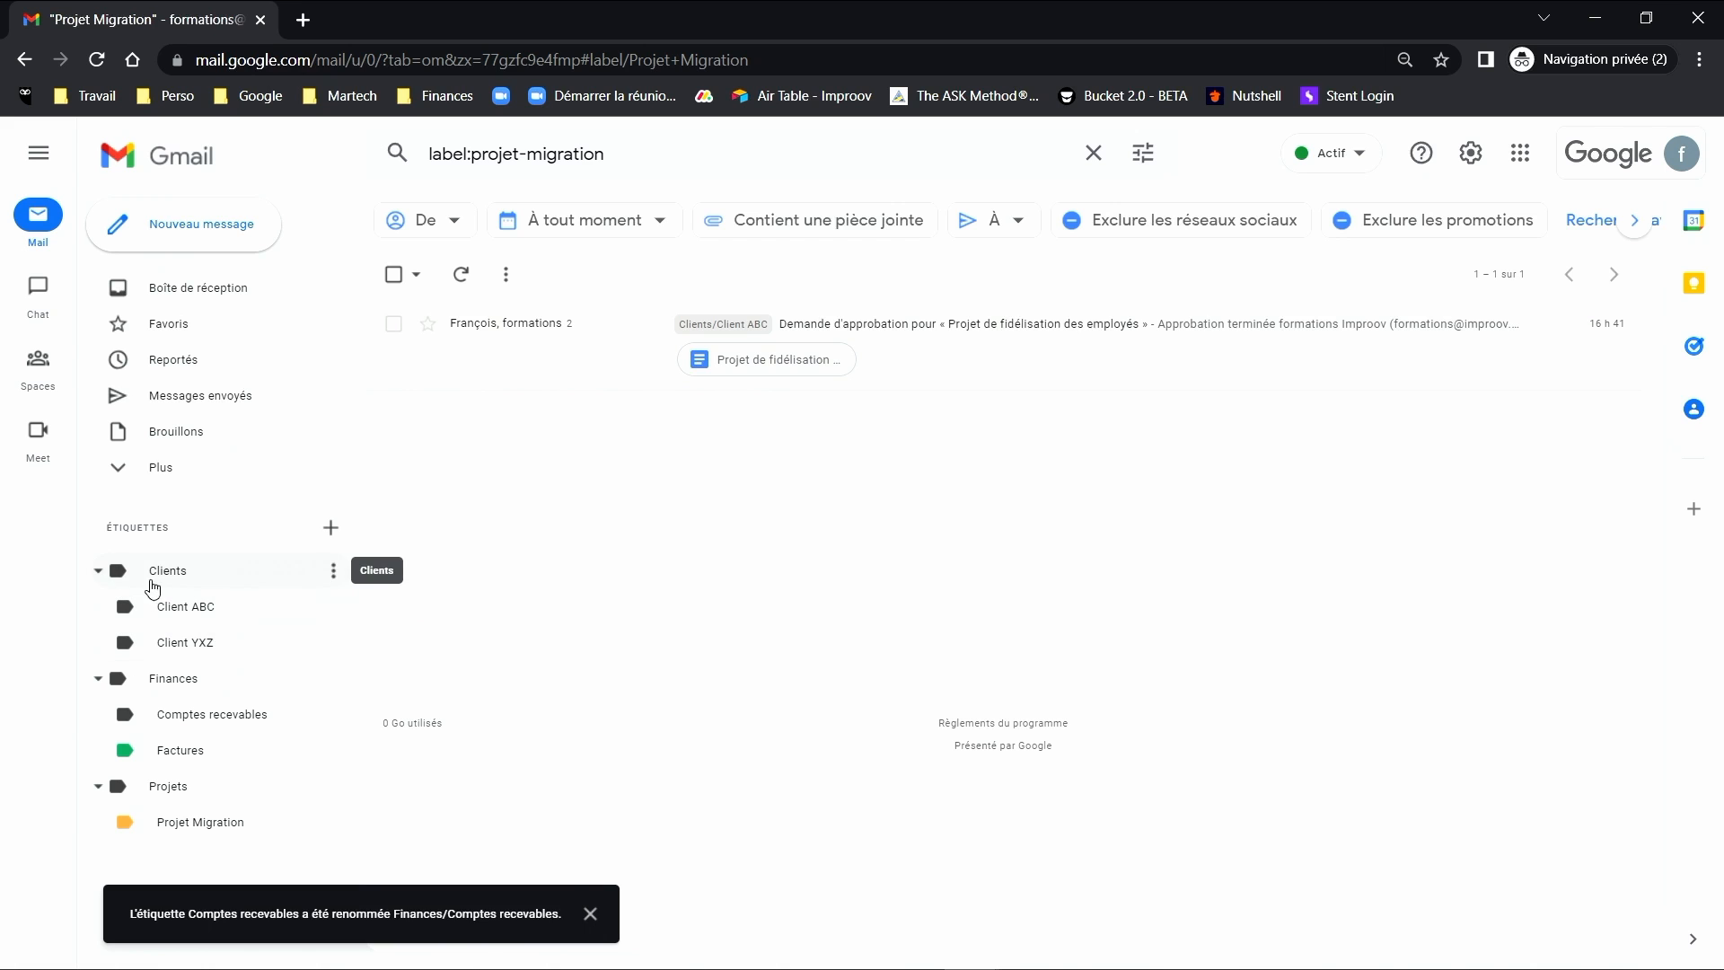
# - Colour the Clients label and its sub-labels pale yellow
pyautogui.click(335, 579)
pyautogui.moveTo(440, 554)
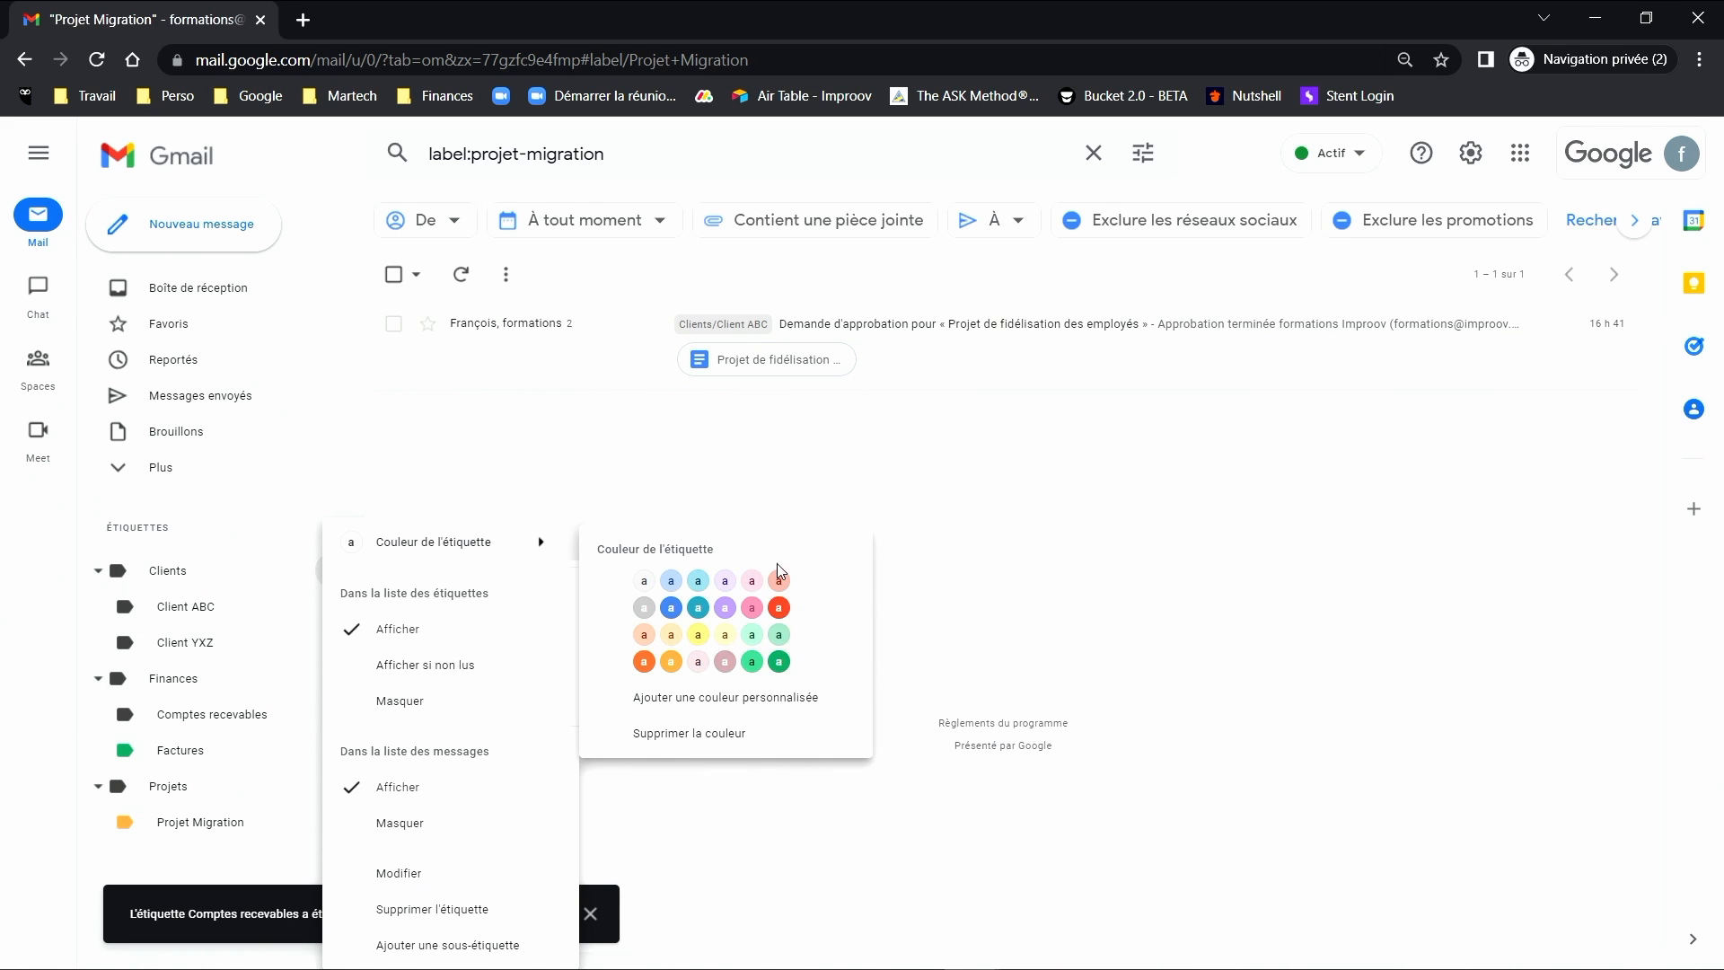
pyautogui.click(669, 640)
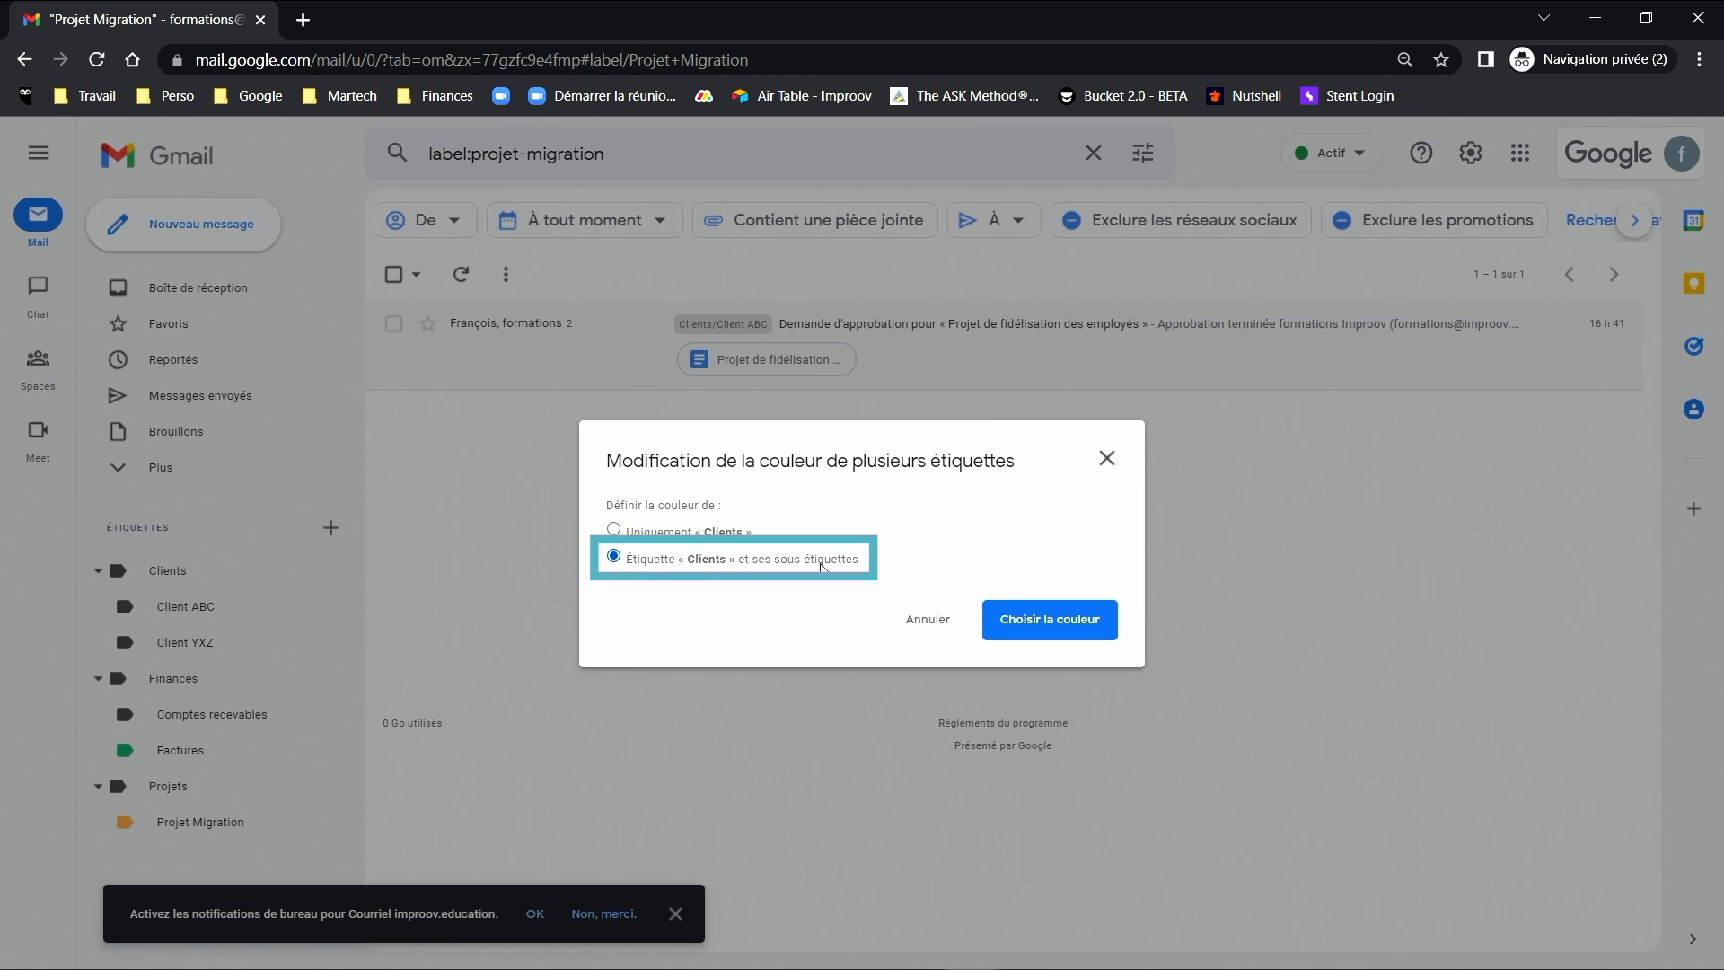
pyautogui.click(991, 618)
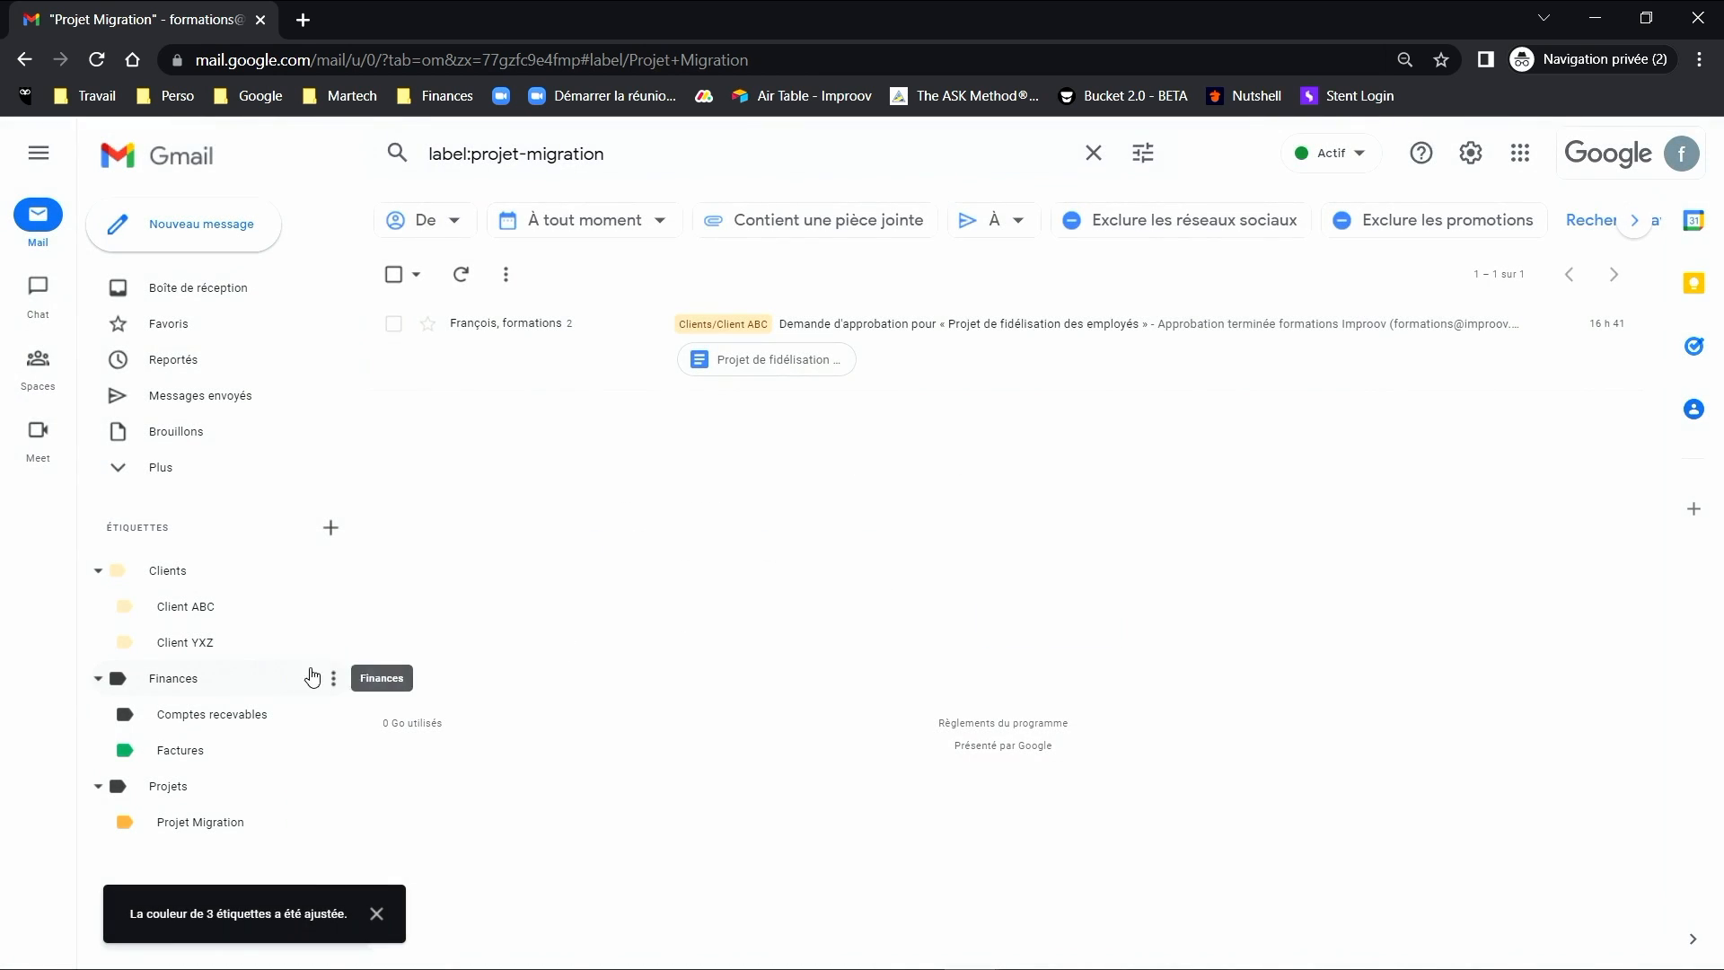
# - Colour the Finances label and all its sub-labels light green
pyautogui.click(333, 677)
pyautogui.moveTo(509, 254)
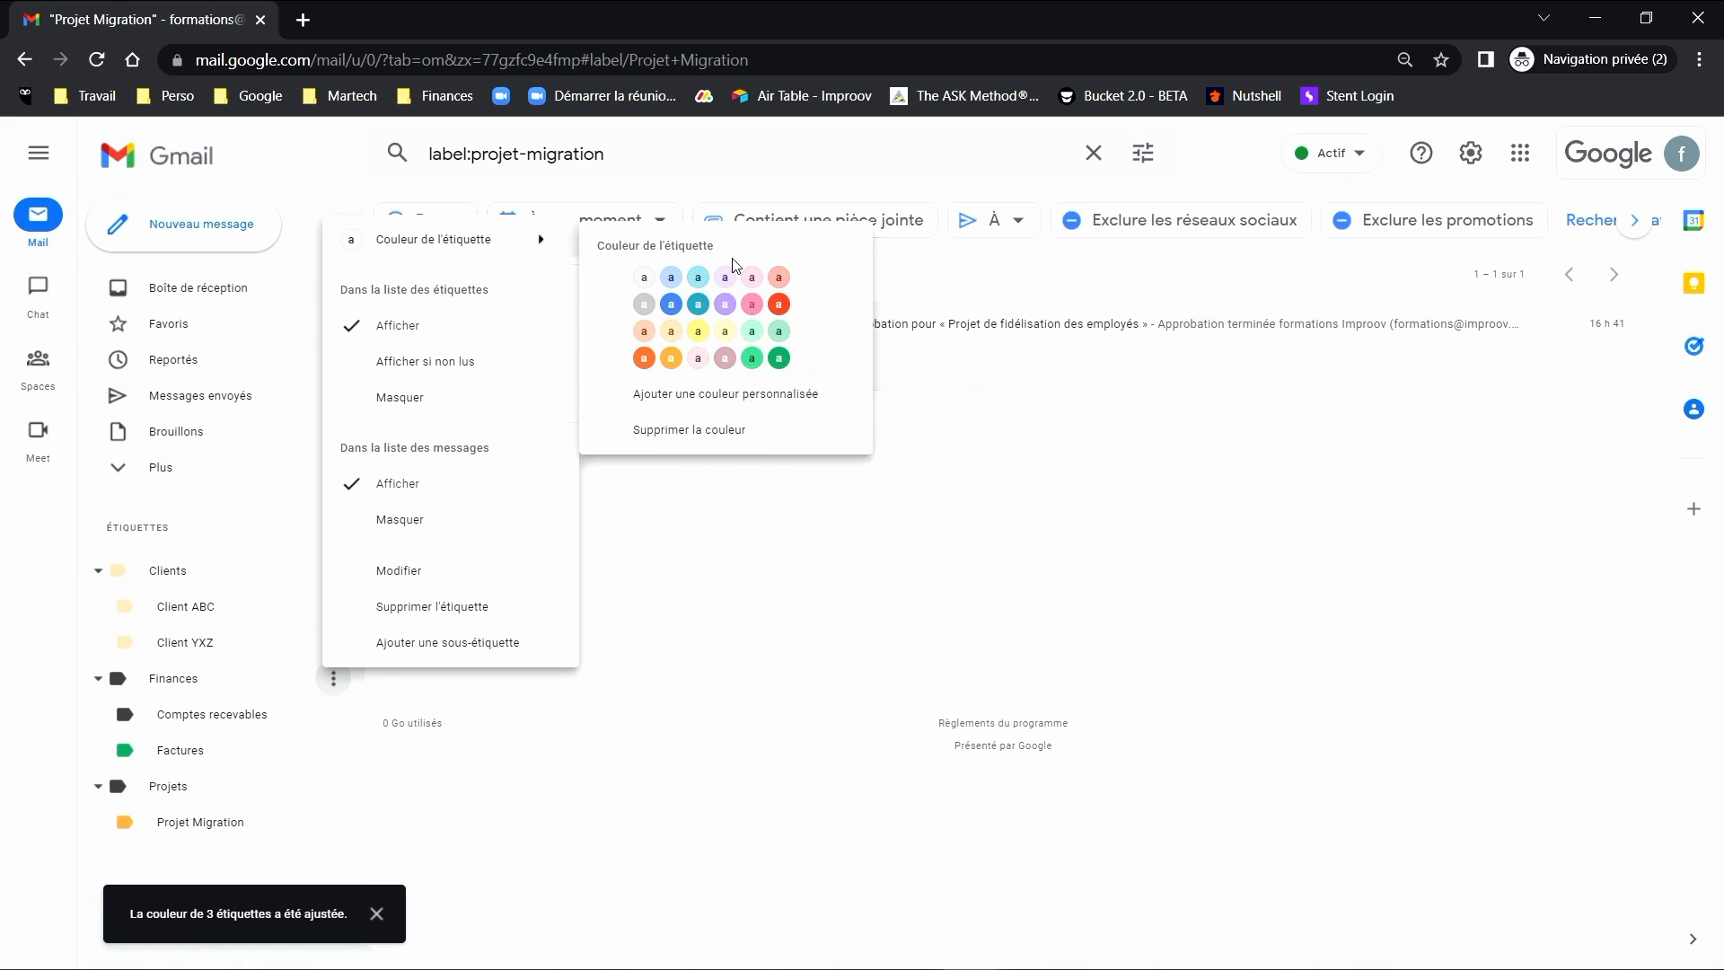
pyautogui.click(779, 359)
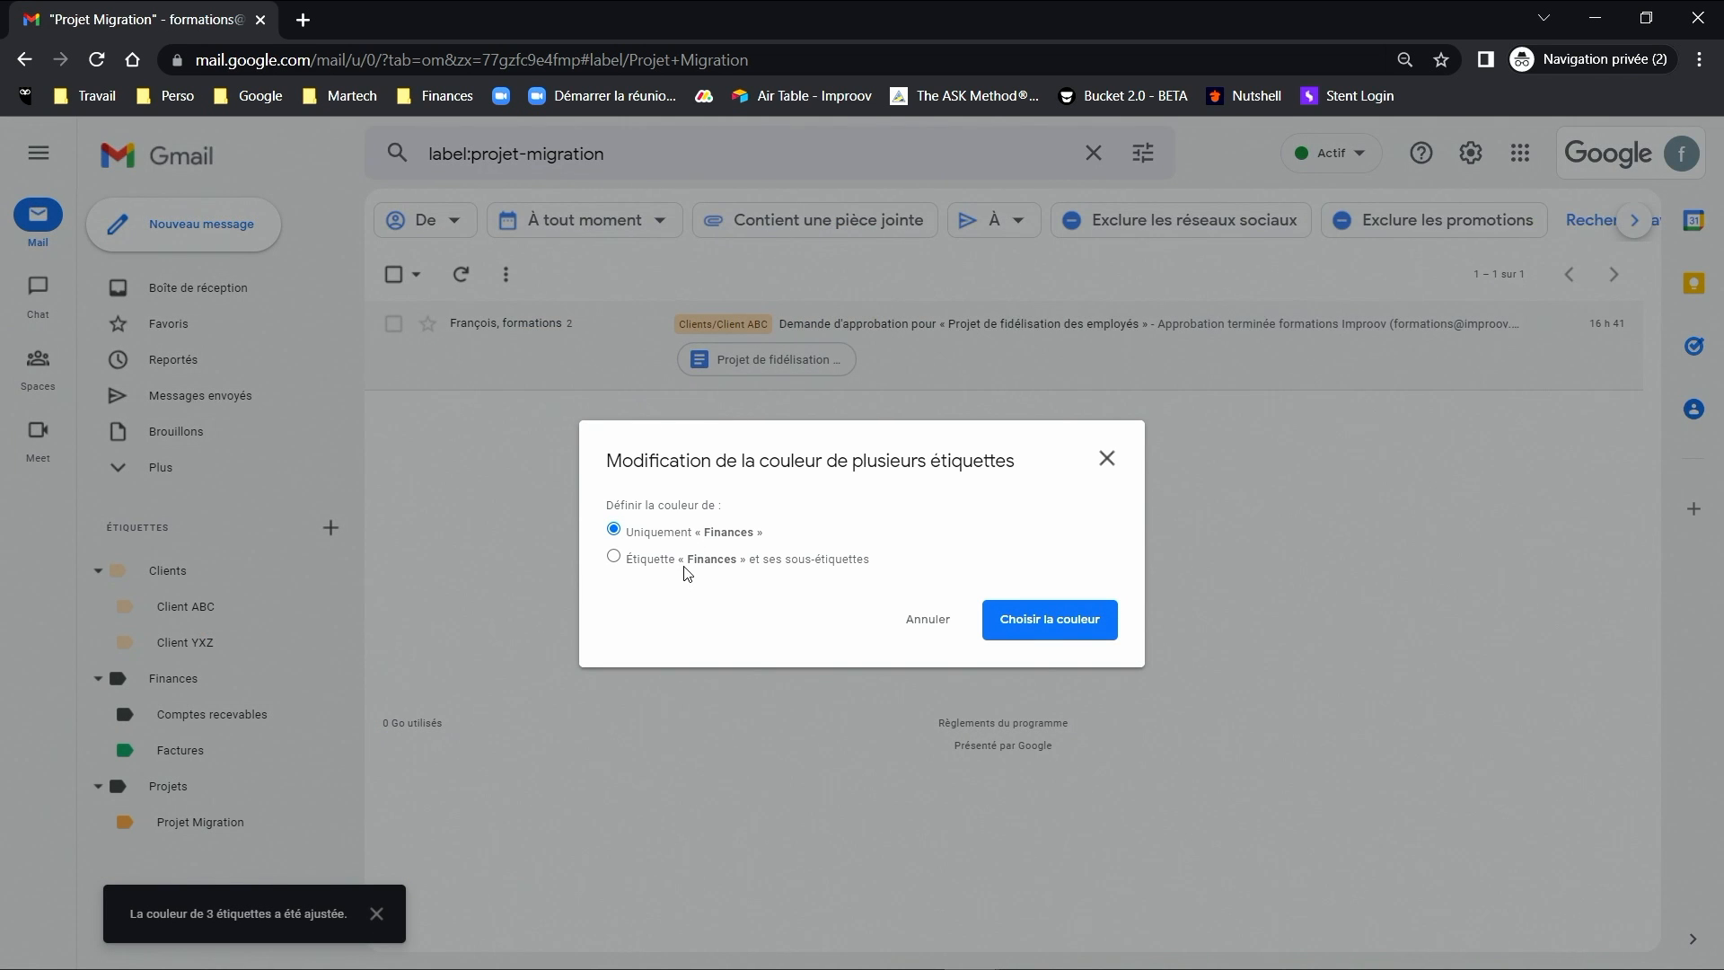
pyautogui.click(686, 565)
pyautogui.click(1002, 620)
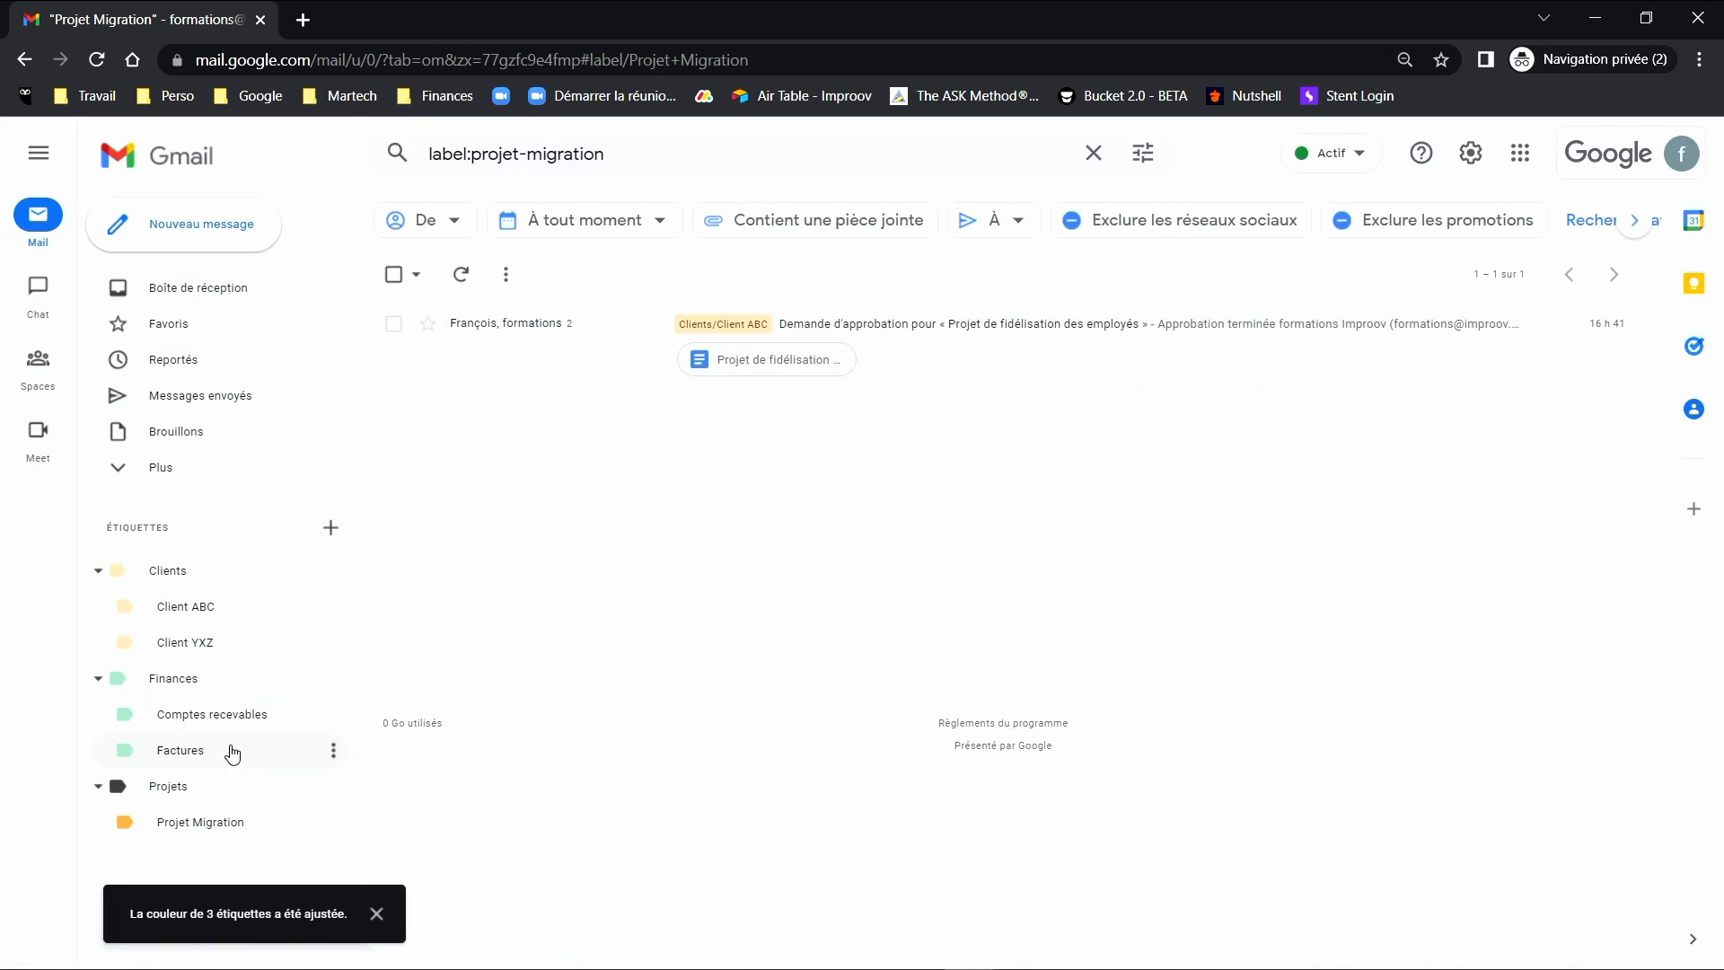
# - Colour the Projets label and its sub-label purple, and return to the inbox
pyautogui.click(333, 786)
pyautogui.moveTo(465, 354)
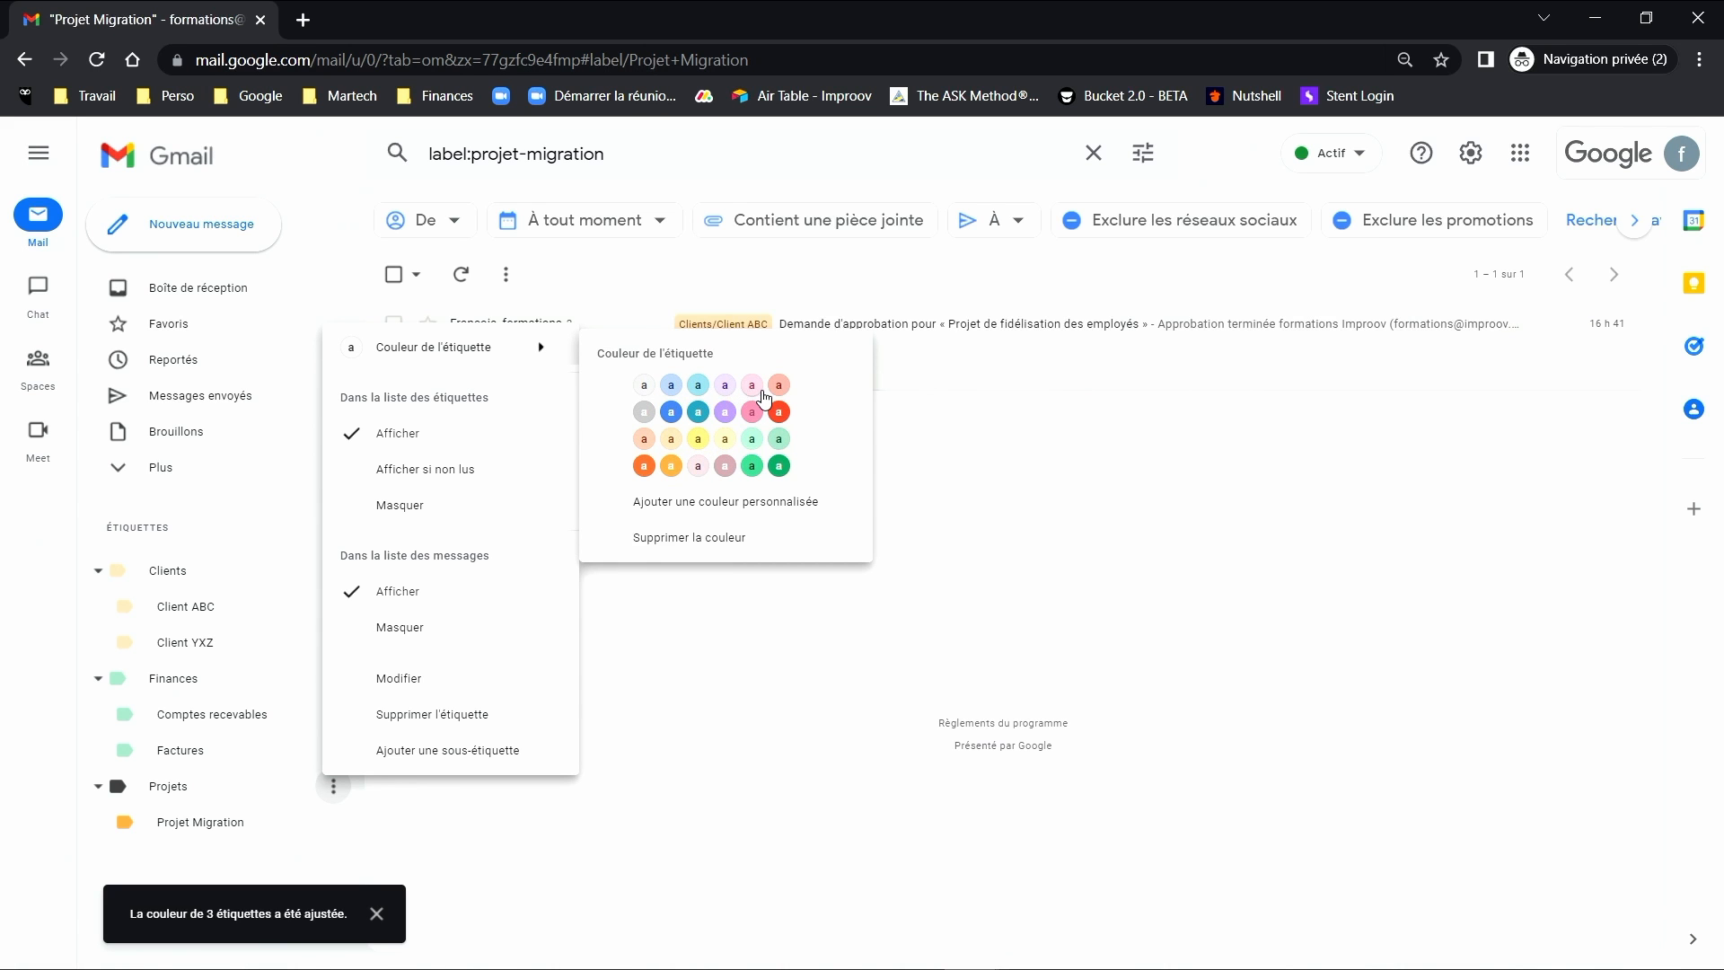
pyautogui.click(726, 414)
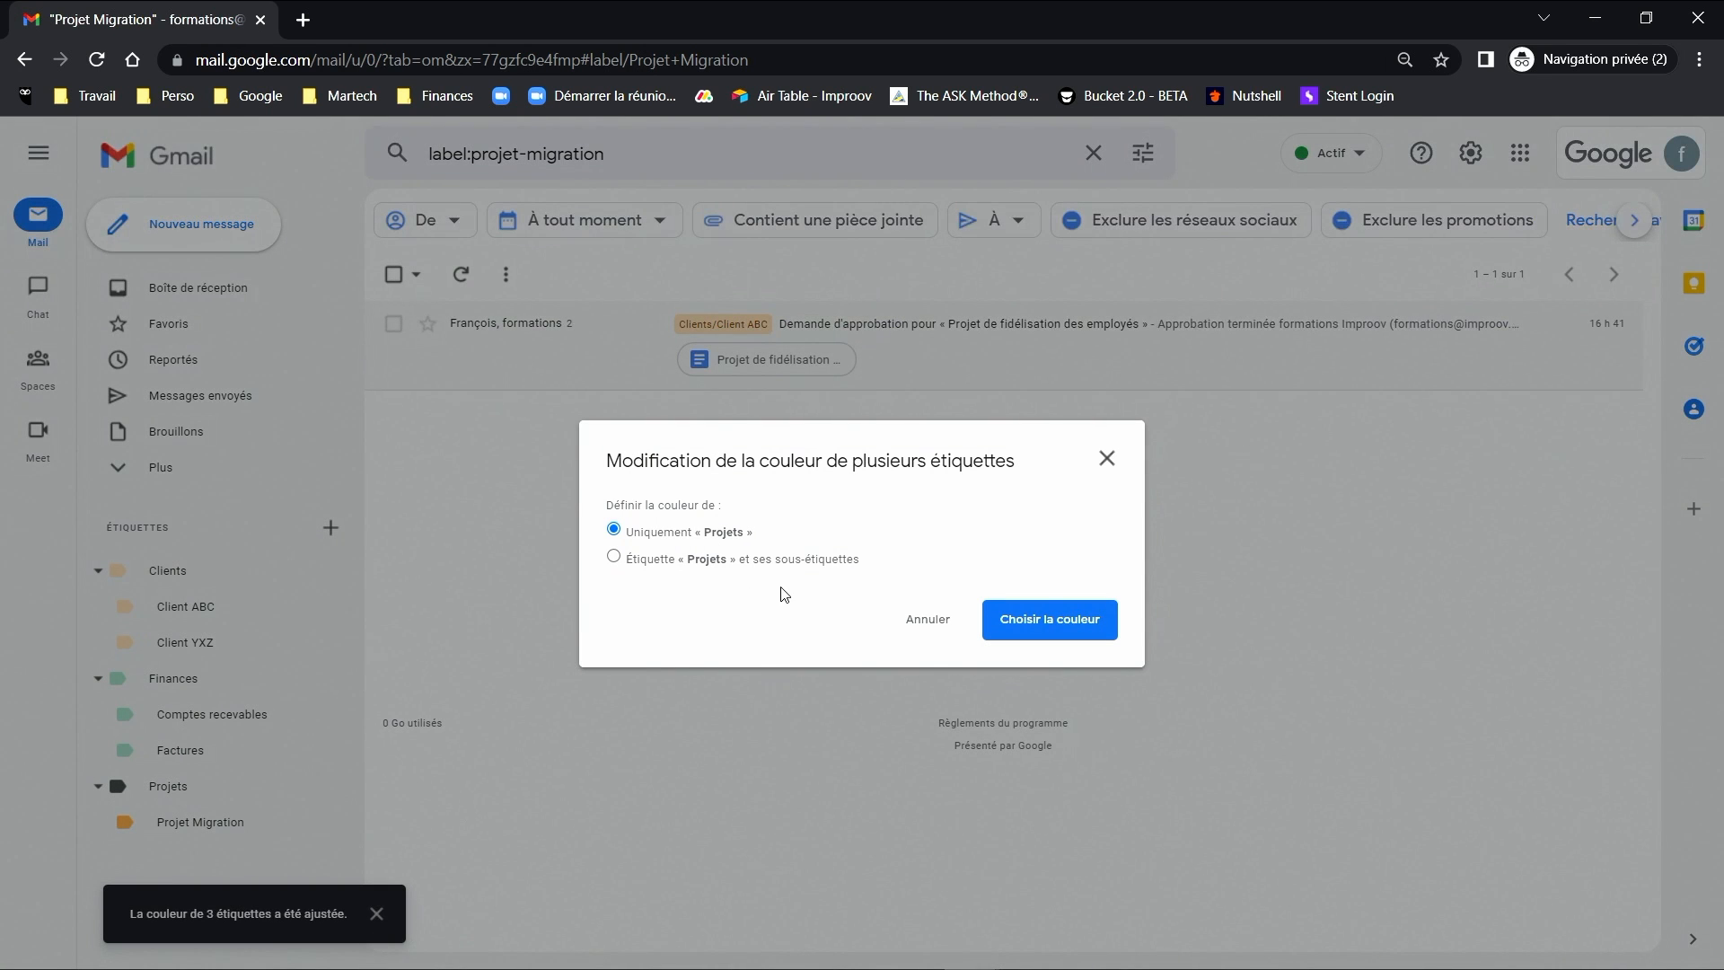
pyautogui.click(786, 563)
pyautogui.click(1022, 623)
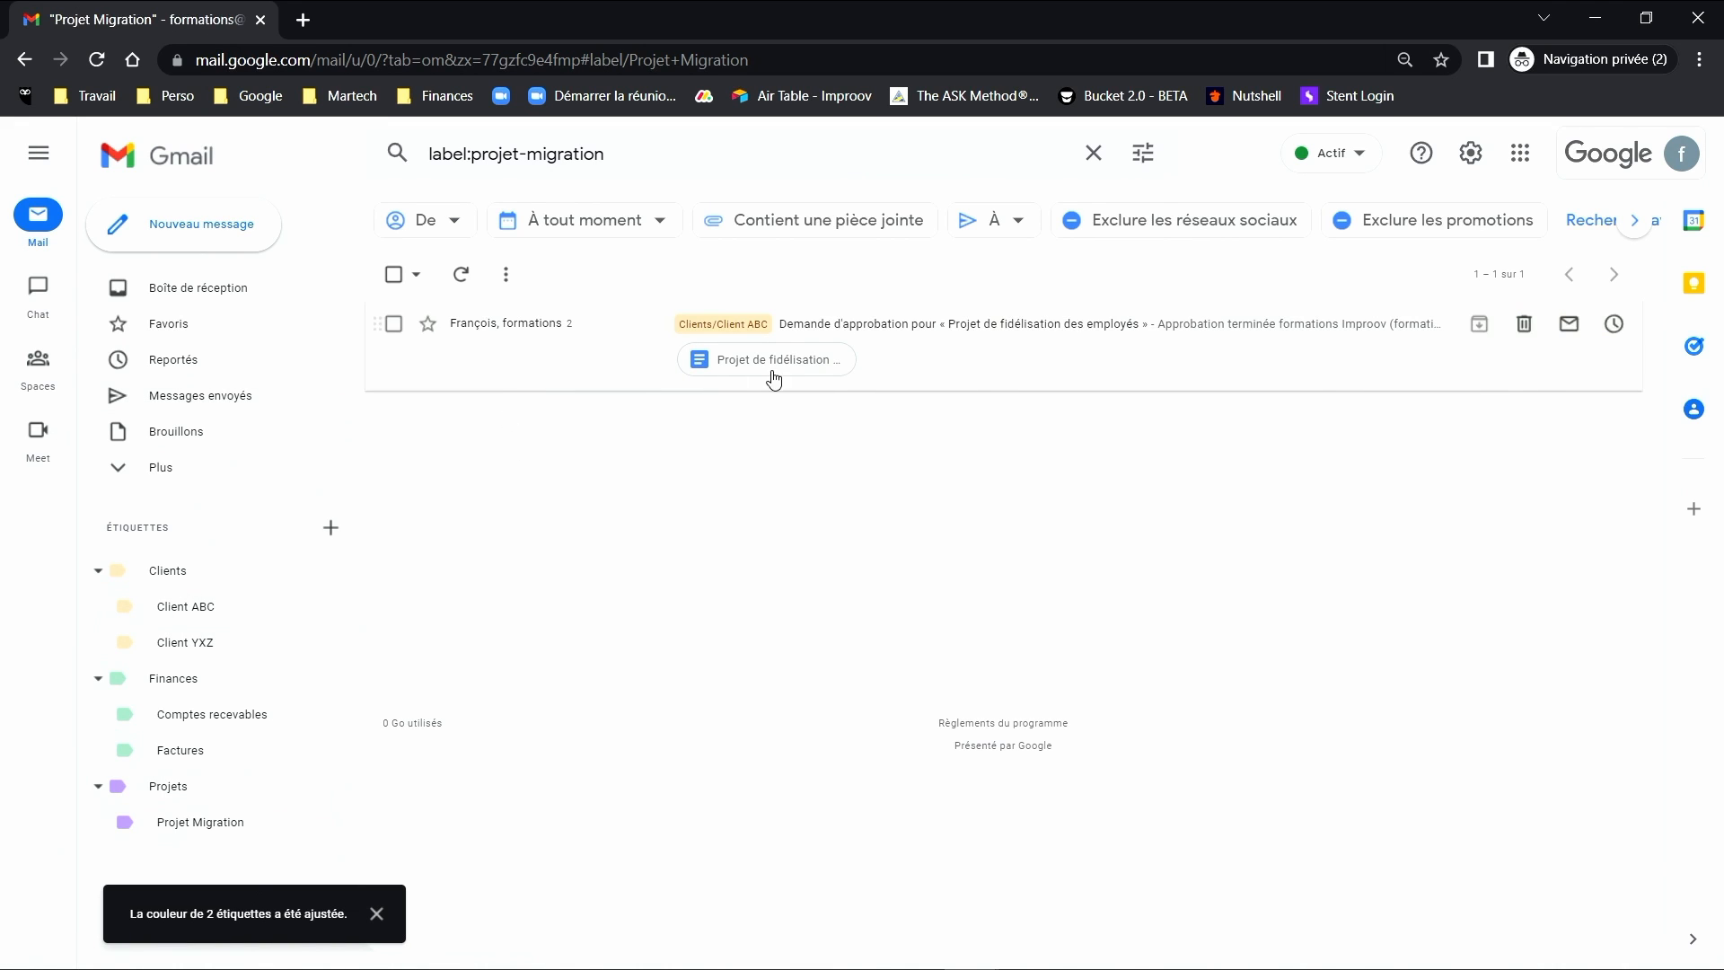
pyautogui.click(189, 289)
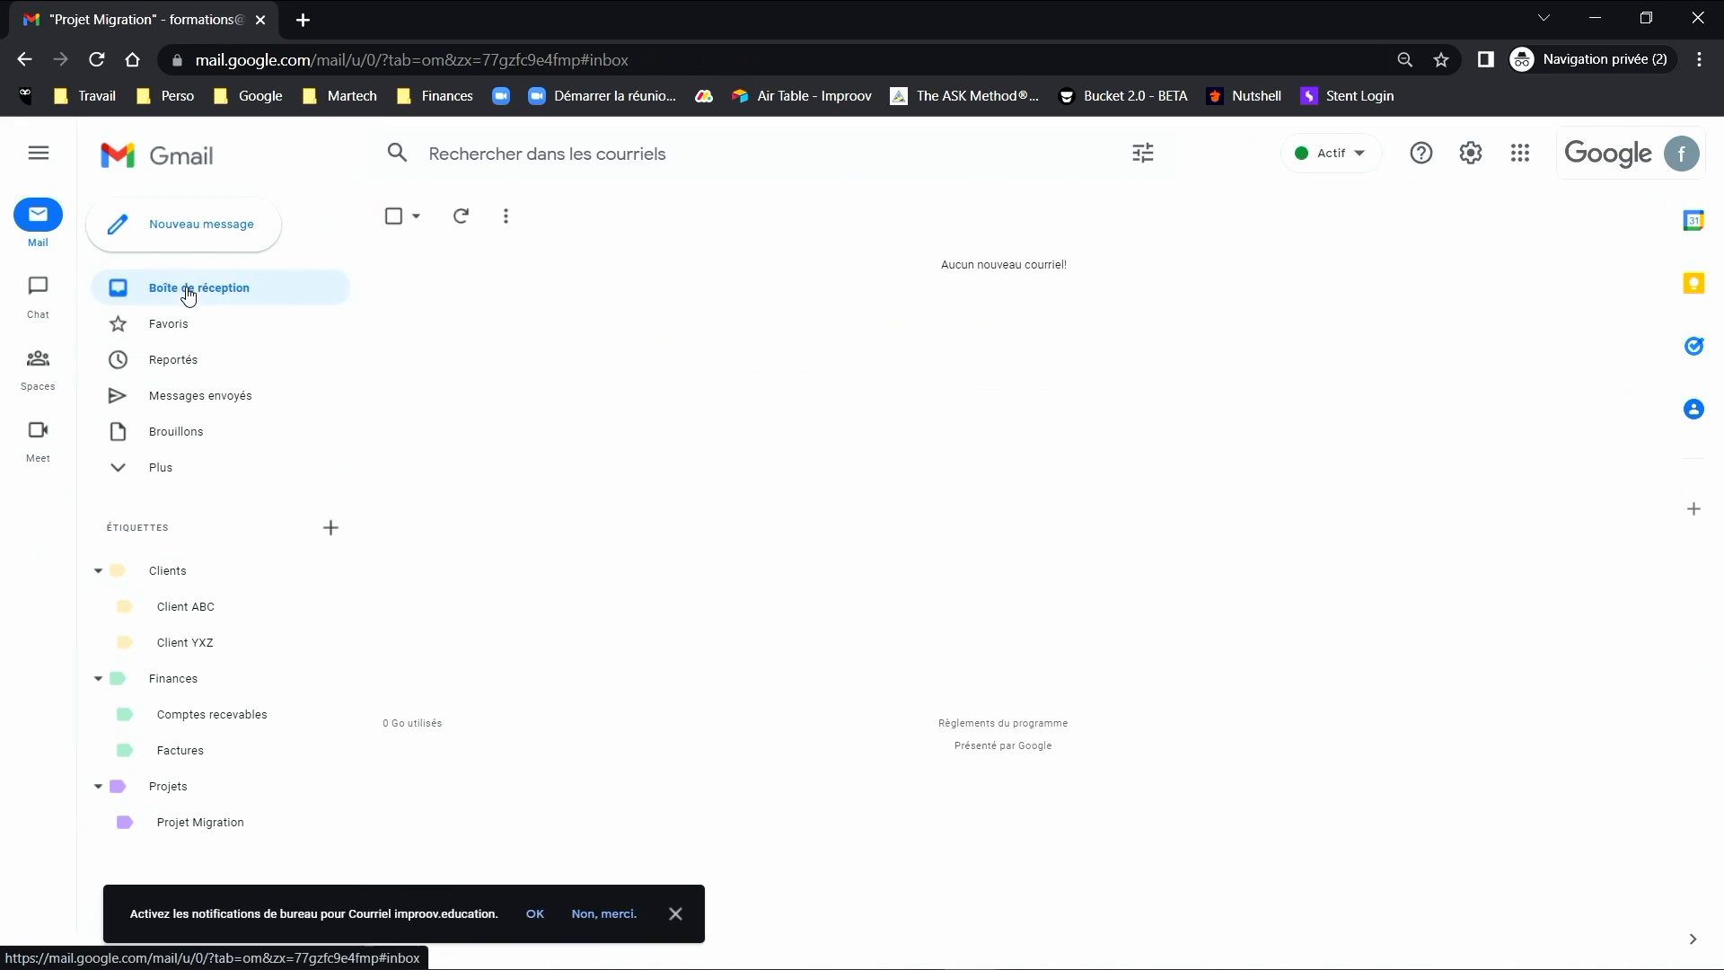